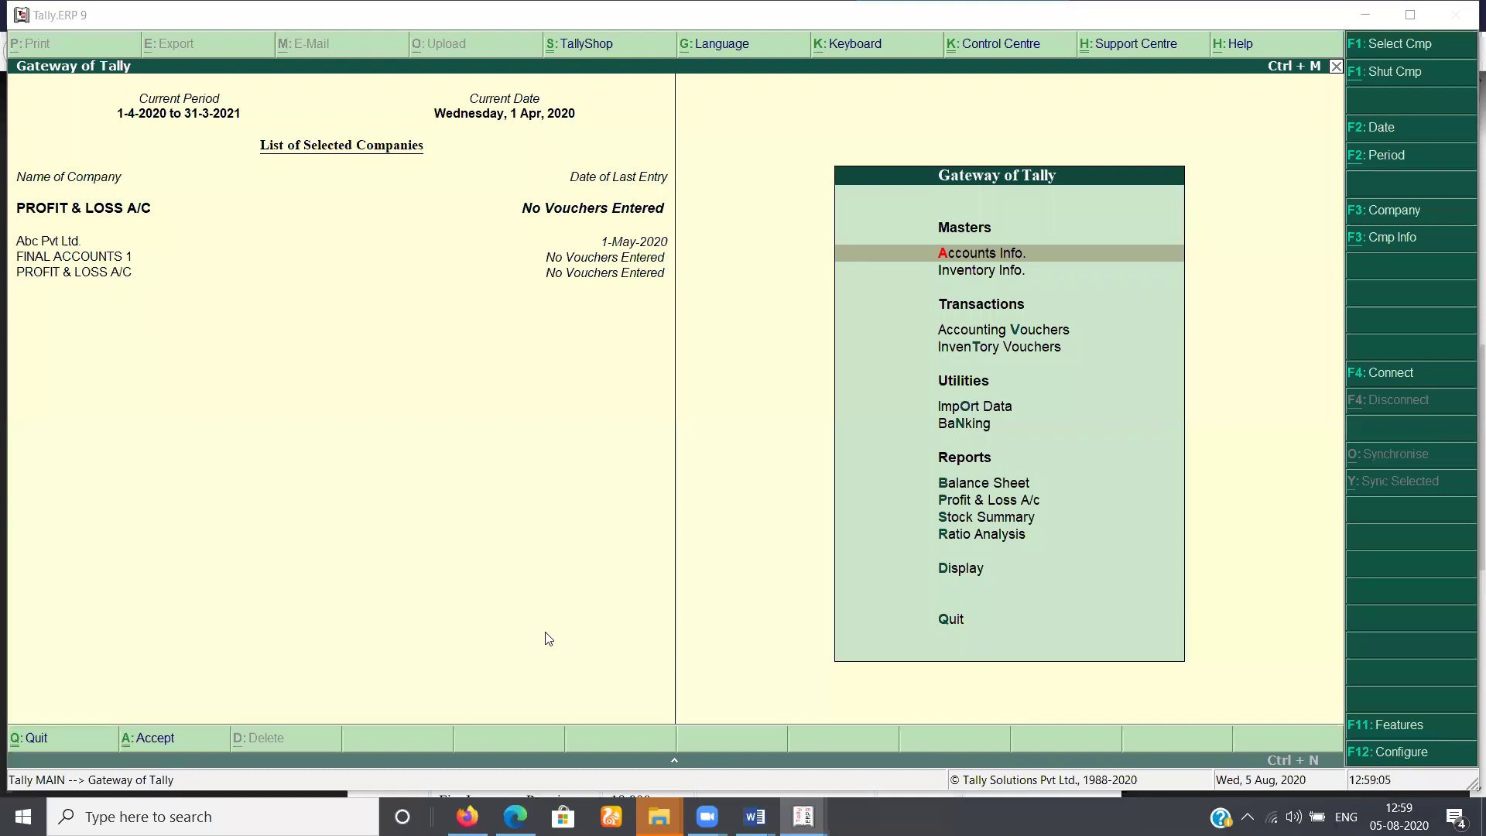
Bring up the Profit & Loss A/c report in detailed view listing individual ledgers
{"action": "key", "text": "Down"}
{"action": "key", "text": "Down"}
{"action": "key", "text": "Down"}
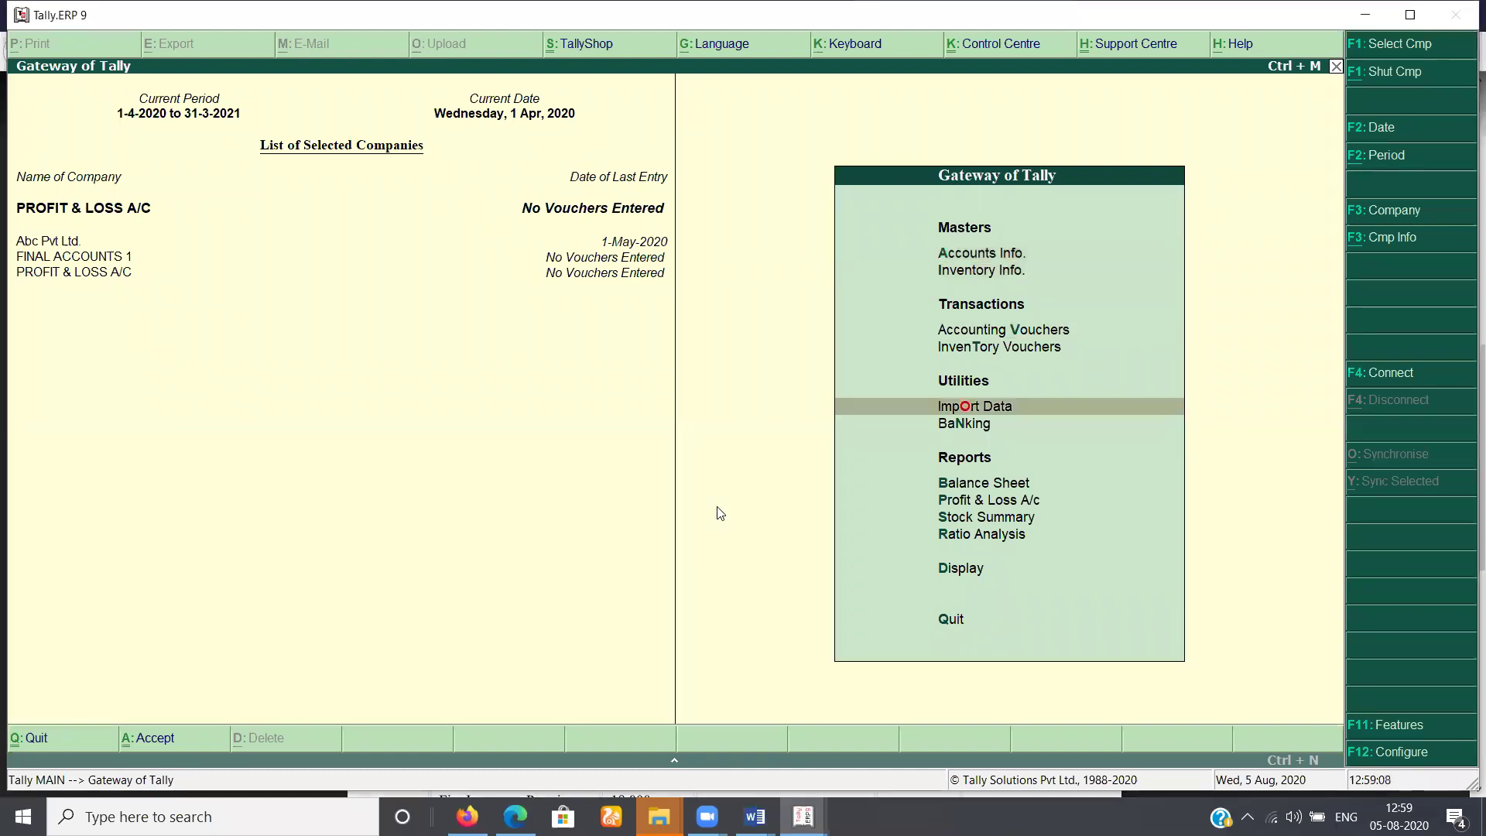
{"action": "key", "text": "Down"}
{"action": "key", "text": "Down"}
{"action": "key", "text": "Down"}
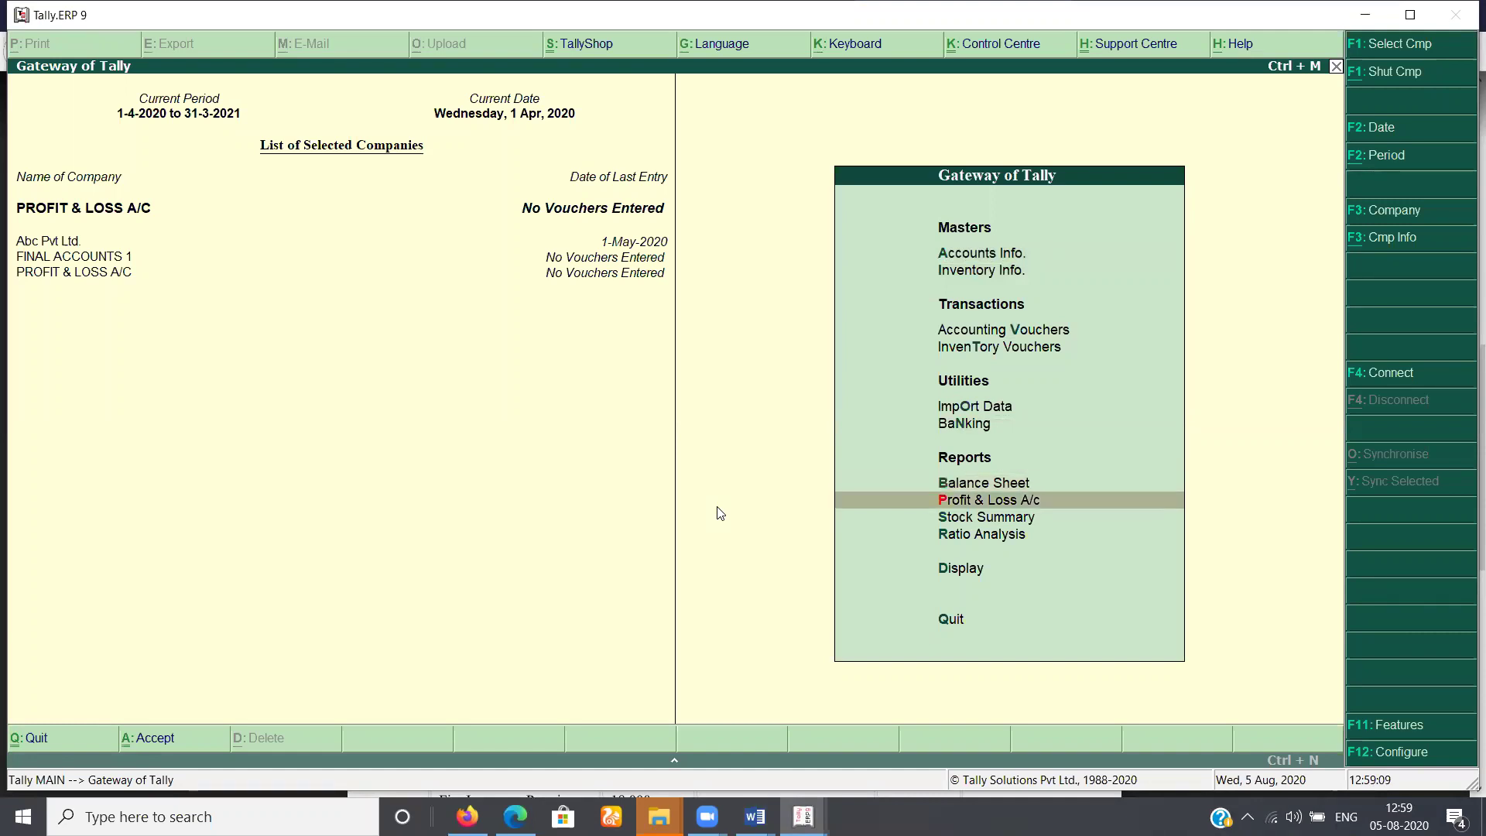
{"action": "key", "text": "Return"}
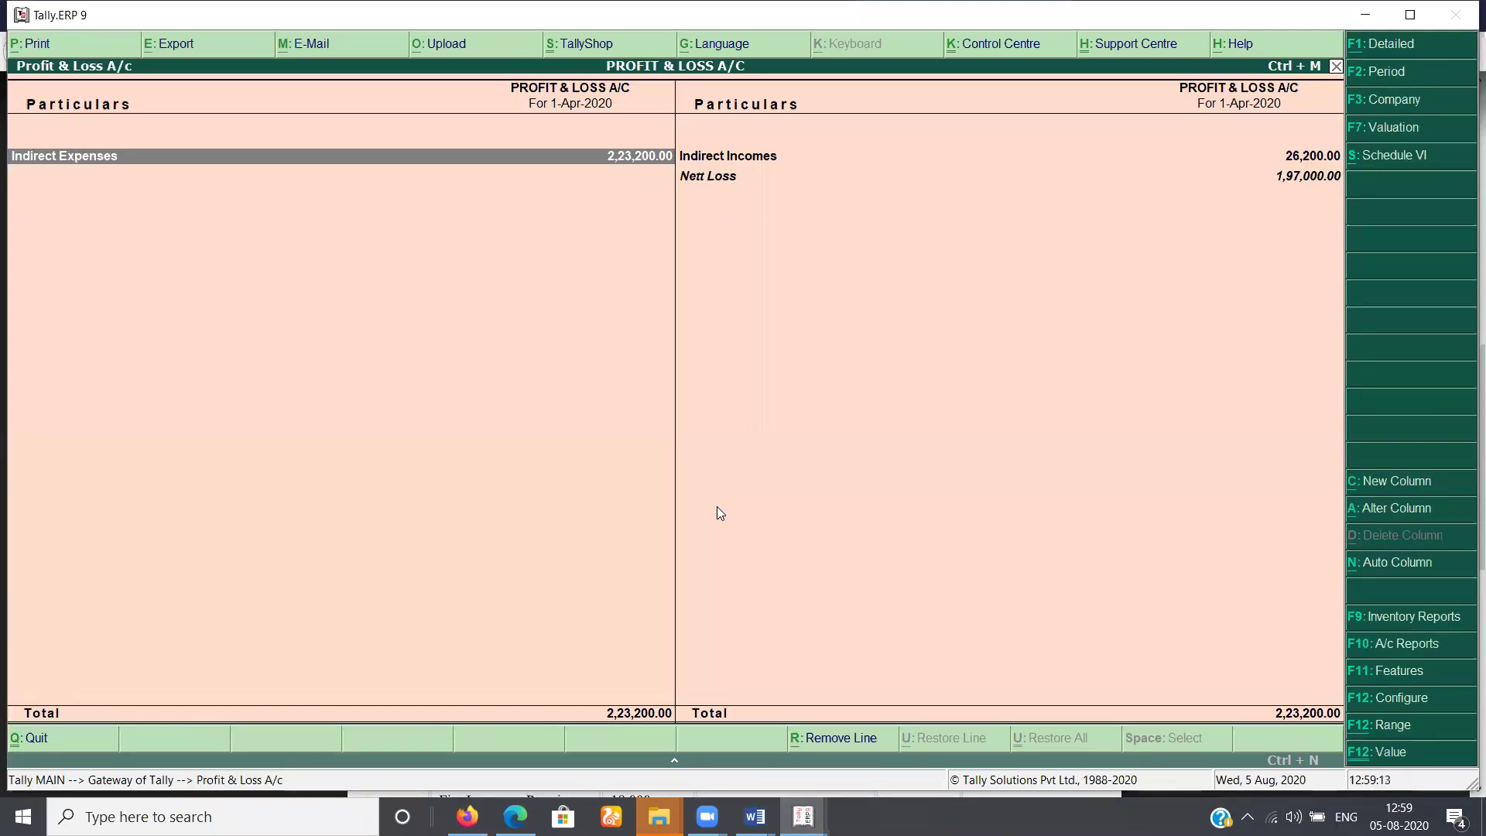
{"action": "key", "text": "alt+F1"}
Step through the indirect expense and income ledgers down to the 1,97,000 Nett Loss
{"action": "key", "text": "Down"}
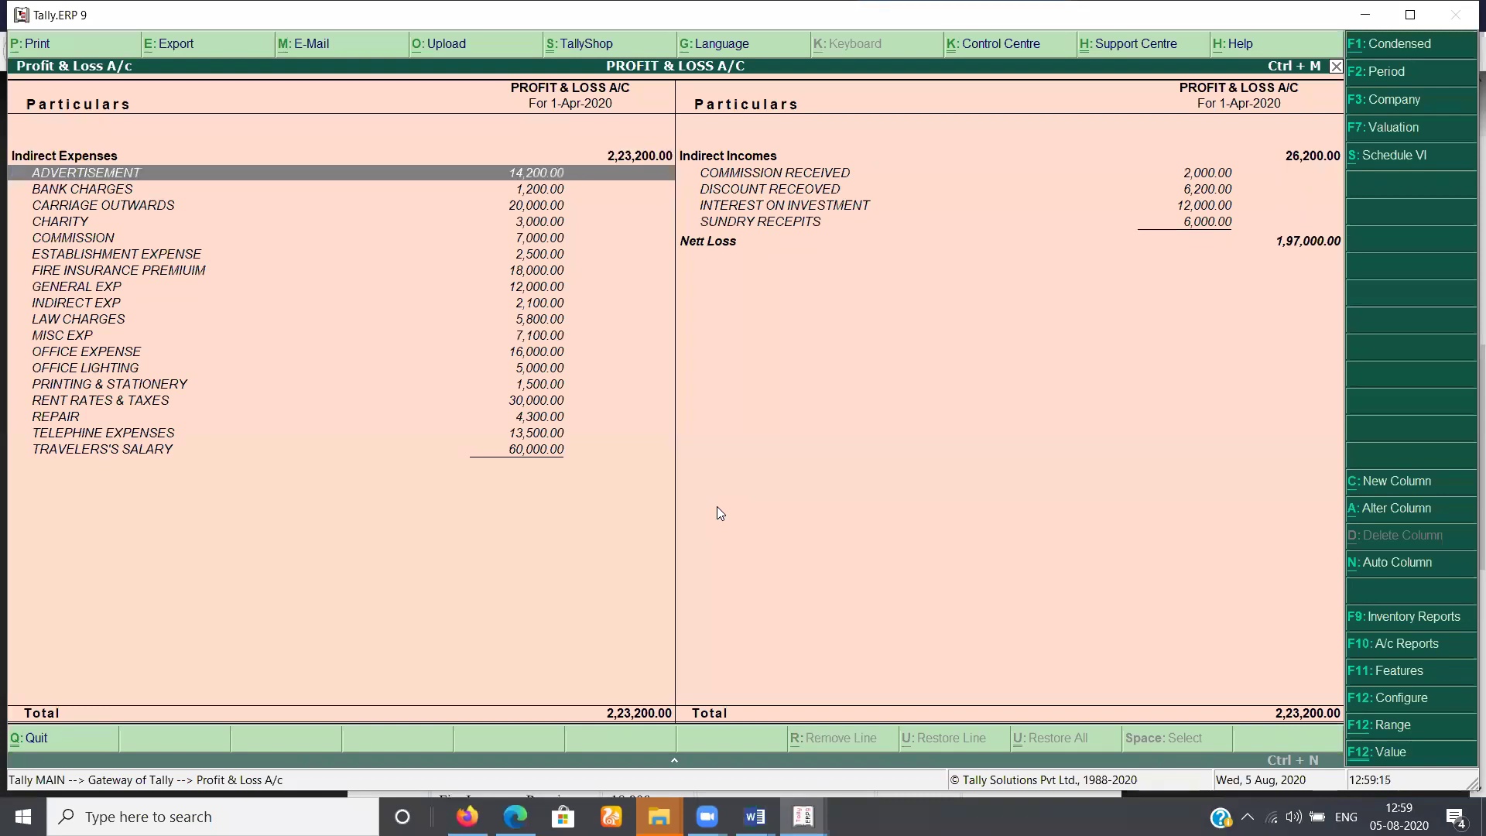
{"action": "key", "text": "Up"}
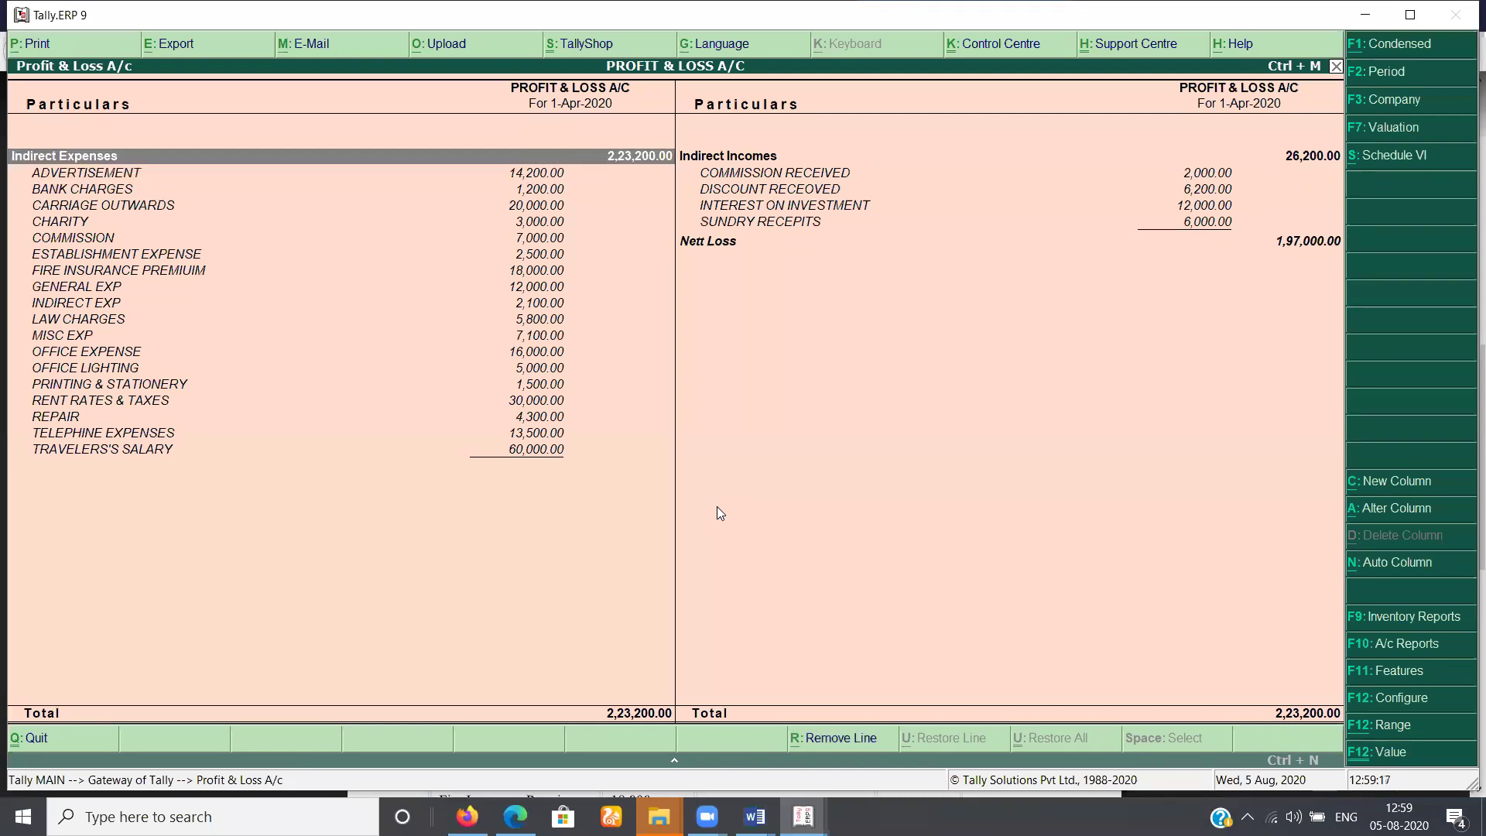
{"action": "key", "text": "Right"}
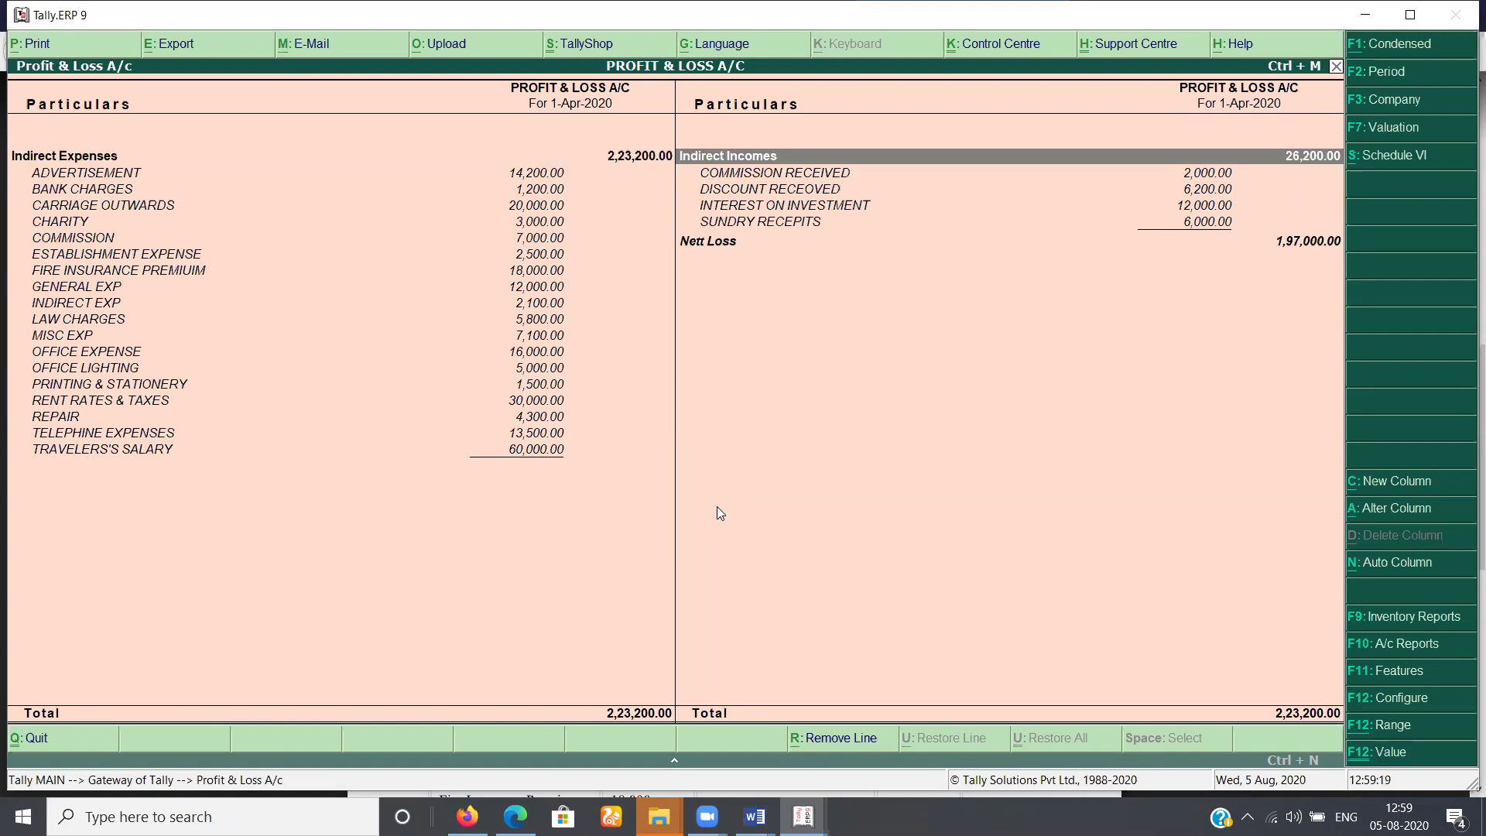
{"action": "key", "text": "Down"}
{"action": "key", "text": "Down"}
{"action": "key", "text": "Down"}
{"action": "key", "text": "Down"}
{"action": "key", "text": "Down"}
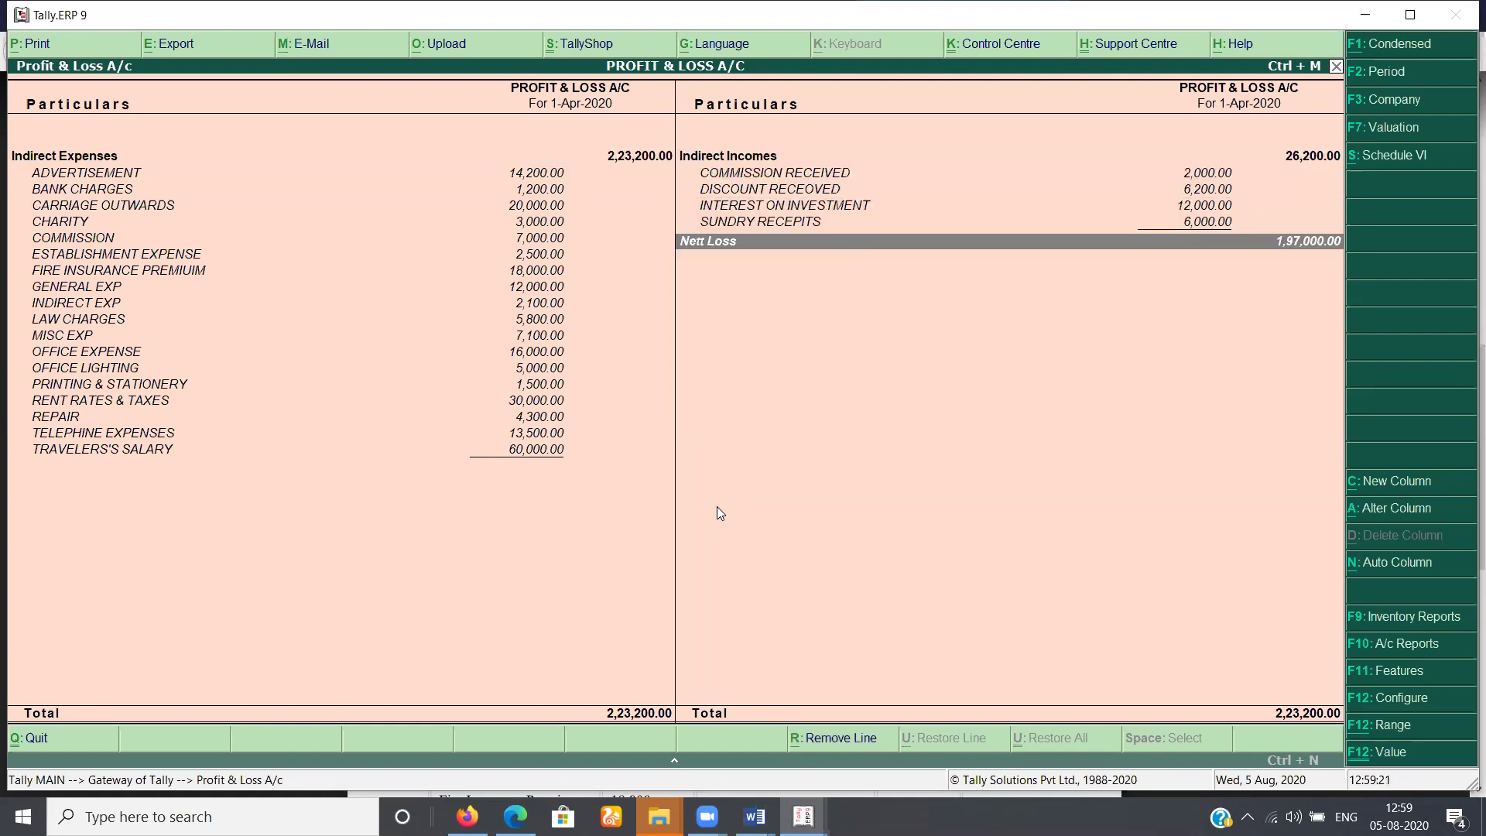
{"action": "key", "text": "Up"}
{"action": "key", "text": "Up"}
{"action": "key", "text": "Up"}
{"action": "key", "text": "Up"}
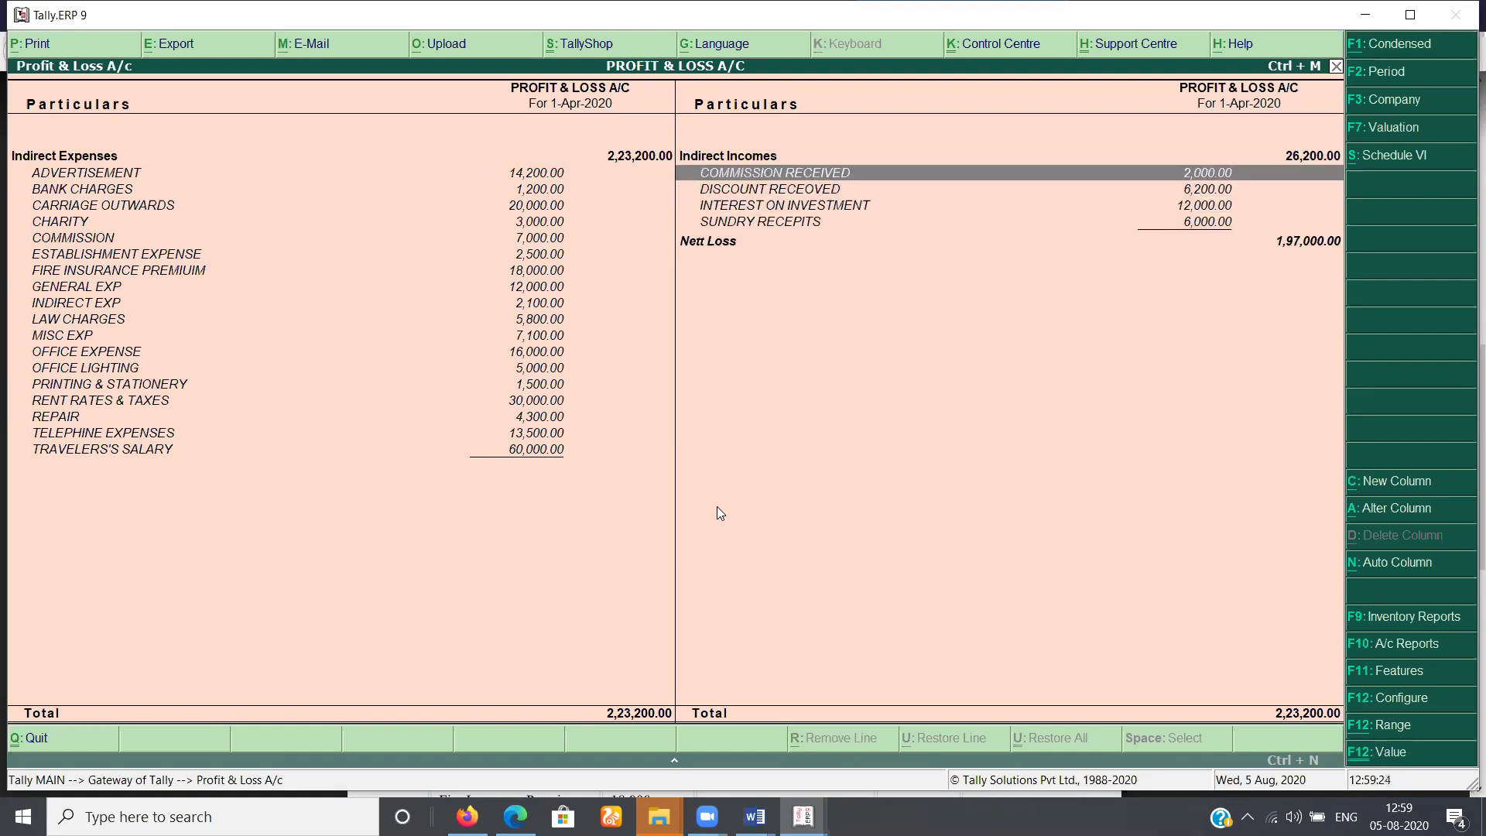
{"action": "key", "text": "Up"}
{"action": "key", "text": "Left"}
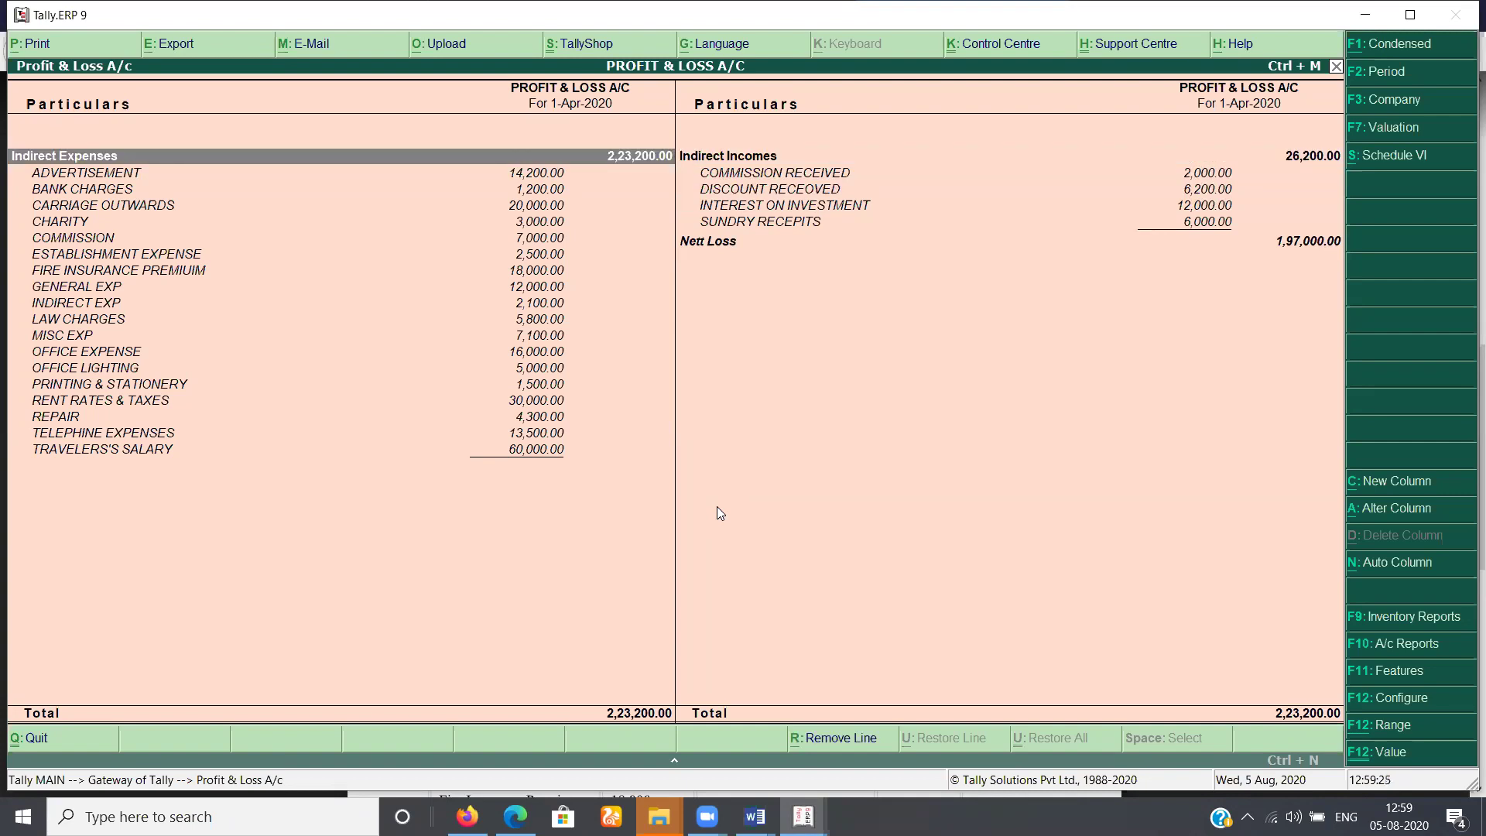
Switch to the Firefox window showing the Classroom practice solution
{"action": "key", "text": "alt+Tab"}
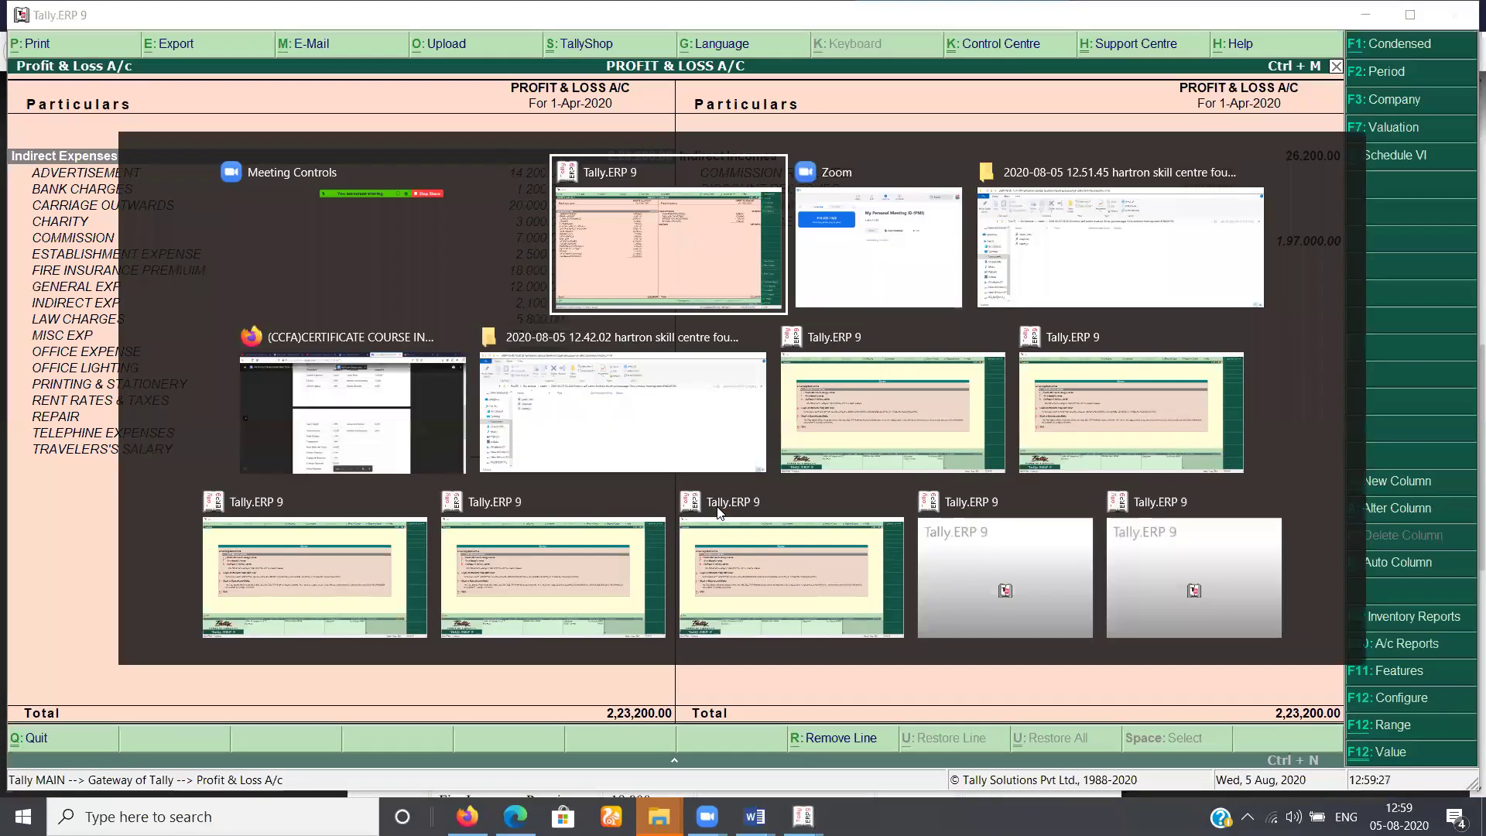
{"action": "key", "text": "Tab"}
{"action": "key", "text": "Tab"}
{"action": "key", "text": "Tab"}
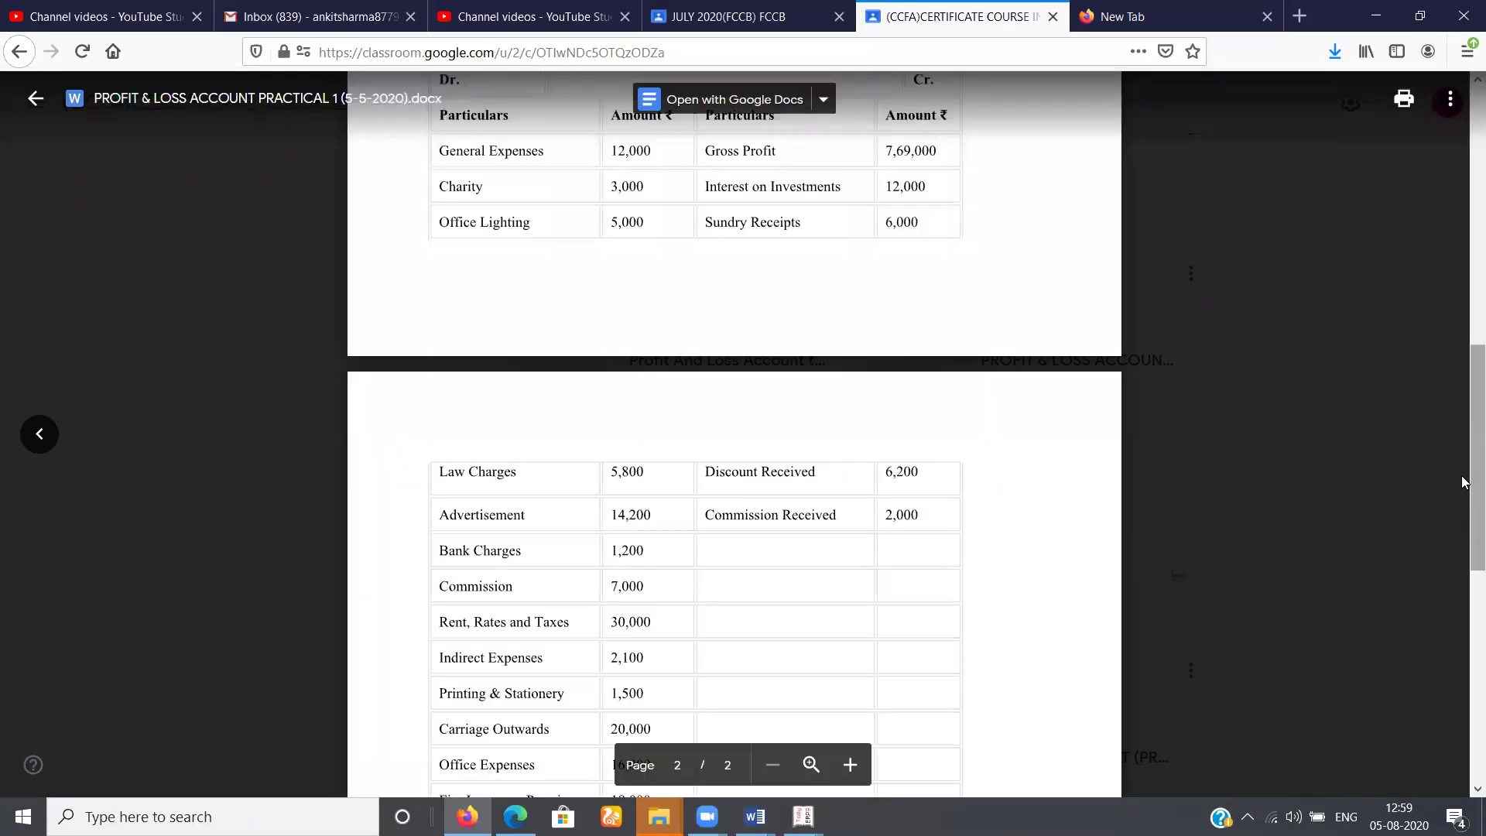
{"action": "left_click_drag", "start_coordinate": [1464, 498], "coordinate": [1464, 601]}
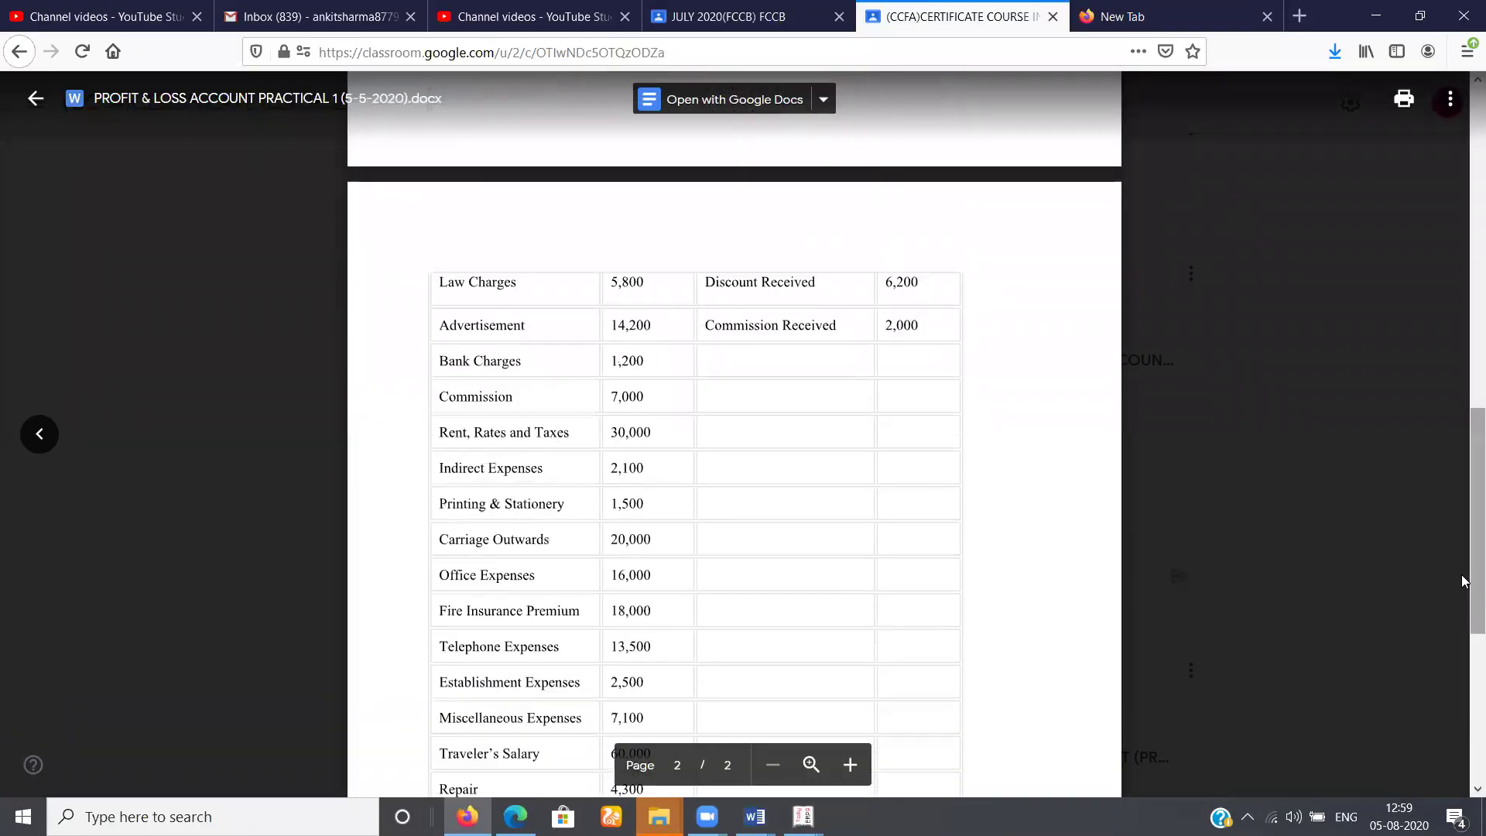
{"action": "mouse_move", "coordinate": [1464, 602]}
{"action": "left_mouse_down"}
{"action": "mouse_move", "coordinate": [1463, 685]}
{"action": "mouse_move", "coordinate": [1464, 649]}
{"action": "left_mouse_up"}
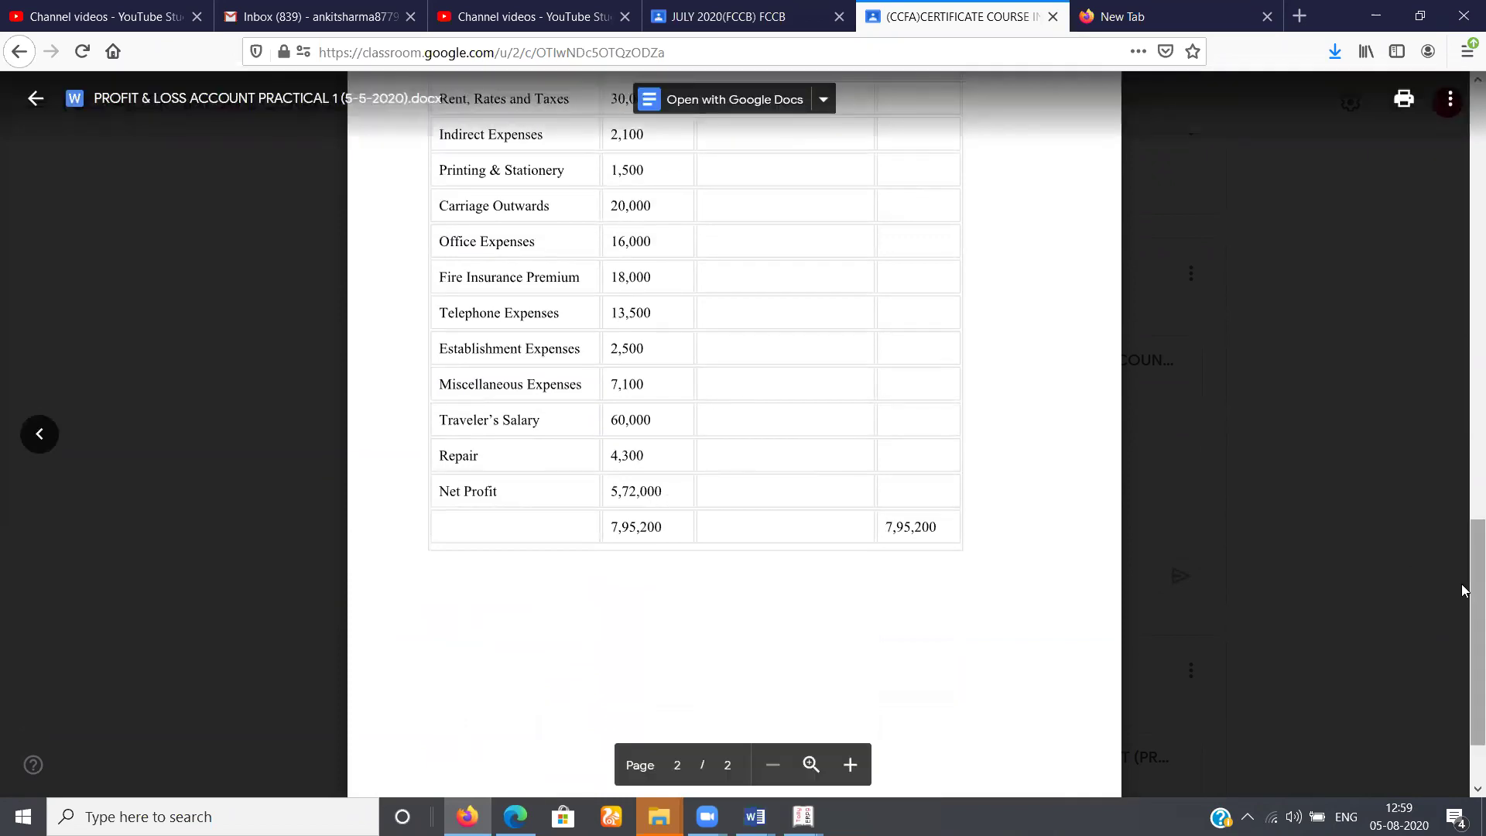
{"action": "left_click_drag", "start_coordinate": [1463, 586], "coordinate": [1464, 571]}
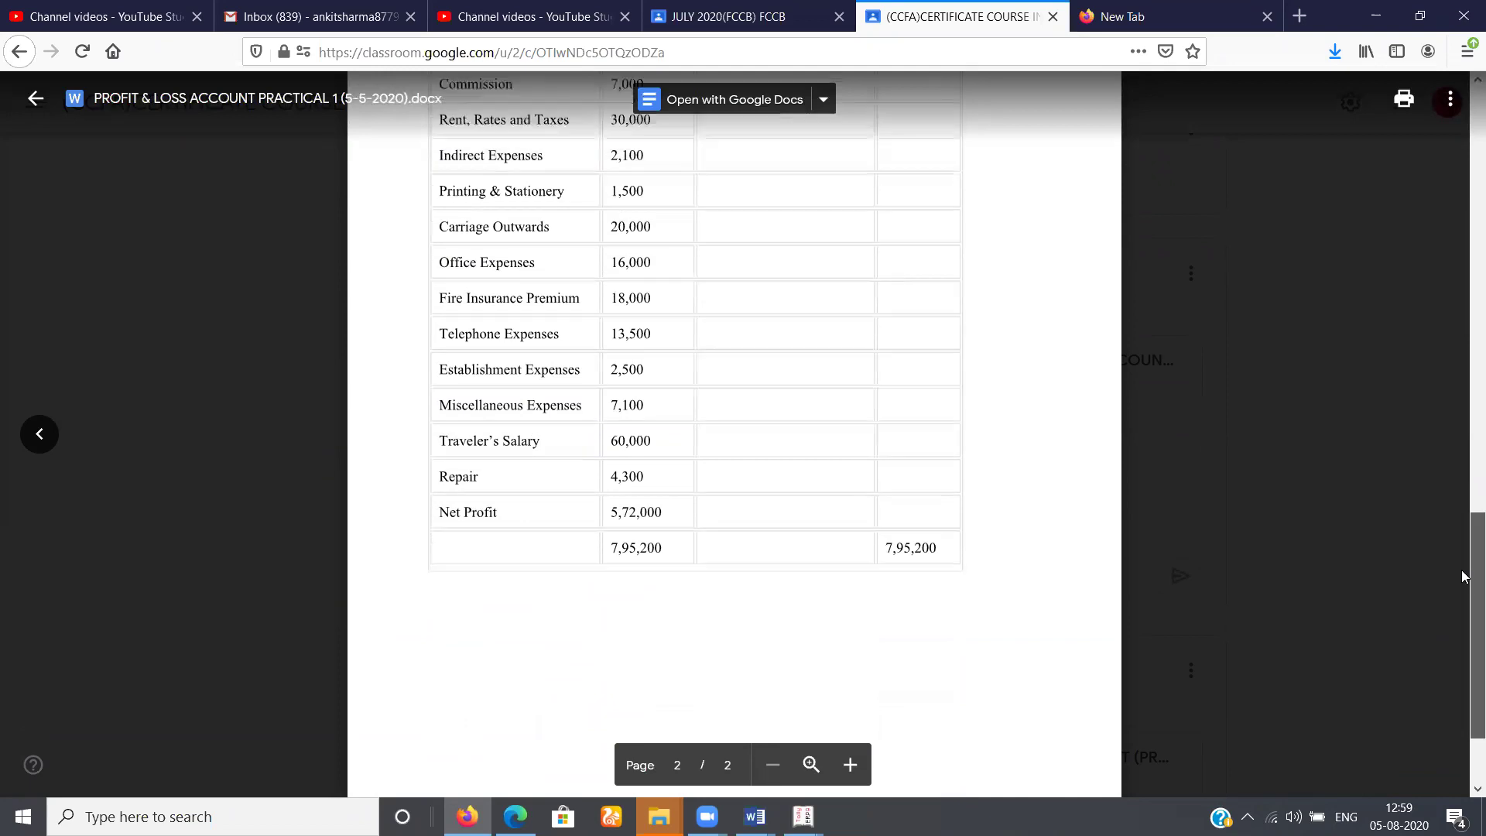
{"action": "scroll", "coordinate": [1463, 571], "scroll_direction": "up", "scroll_amount": 2}
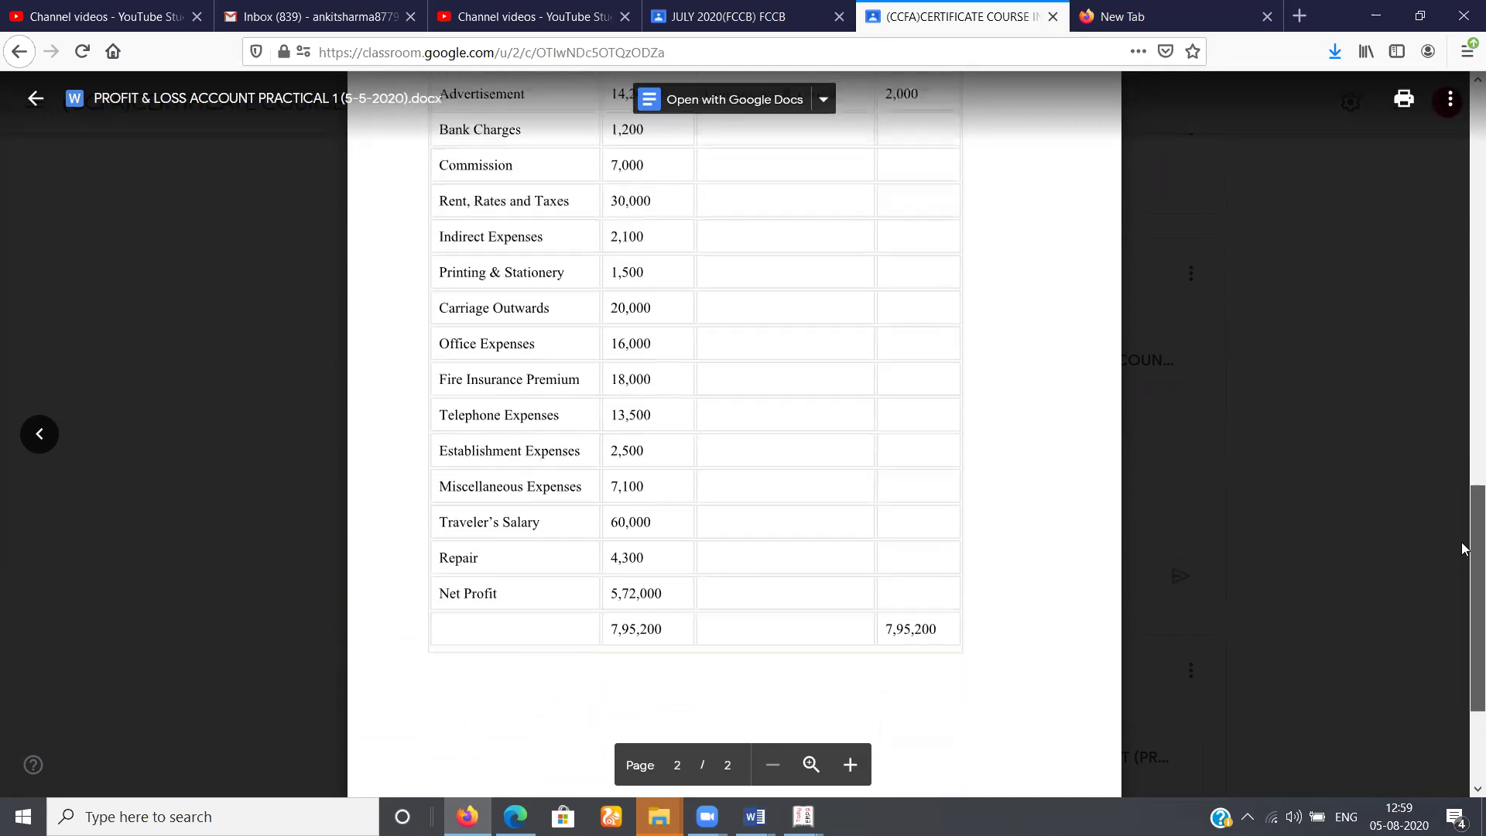
{"action": "mouse_move", "coordinate": [1463, 517]}
{"action": "left_mouse_down"}
{"action": "mouse_move", "coordinate": [1453, 394]}
{"action": "mouse_move", "coordinate": [1453, 414]}
{"action": "left_mouse_up"}
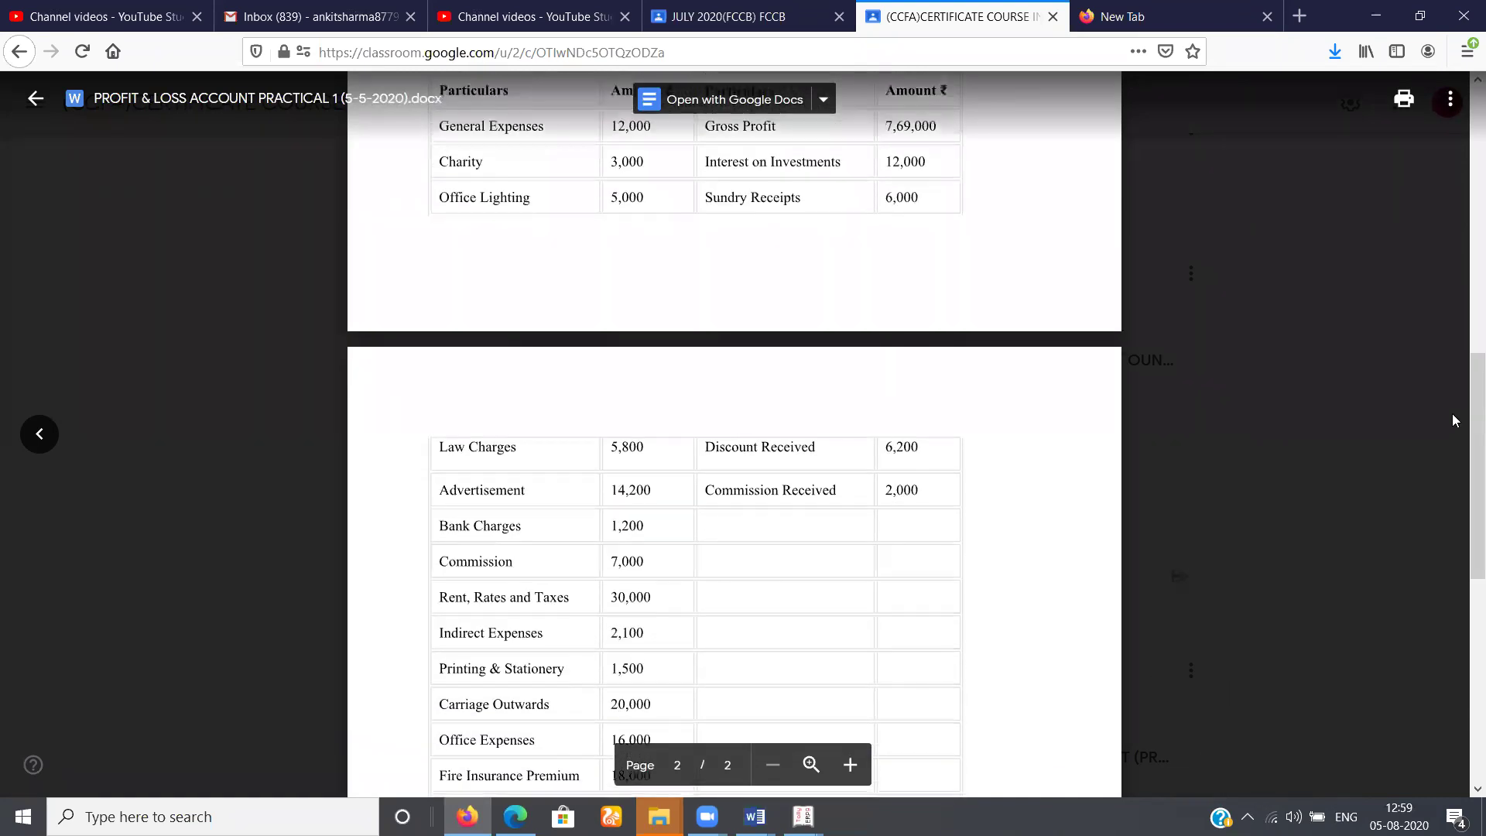
{"action": "key", "text": "alt+Tab"}
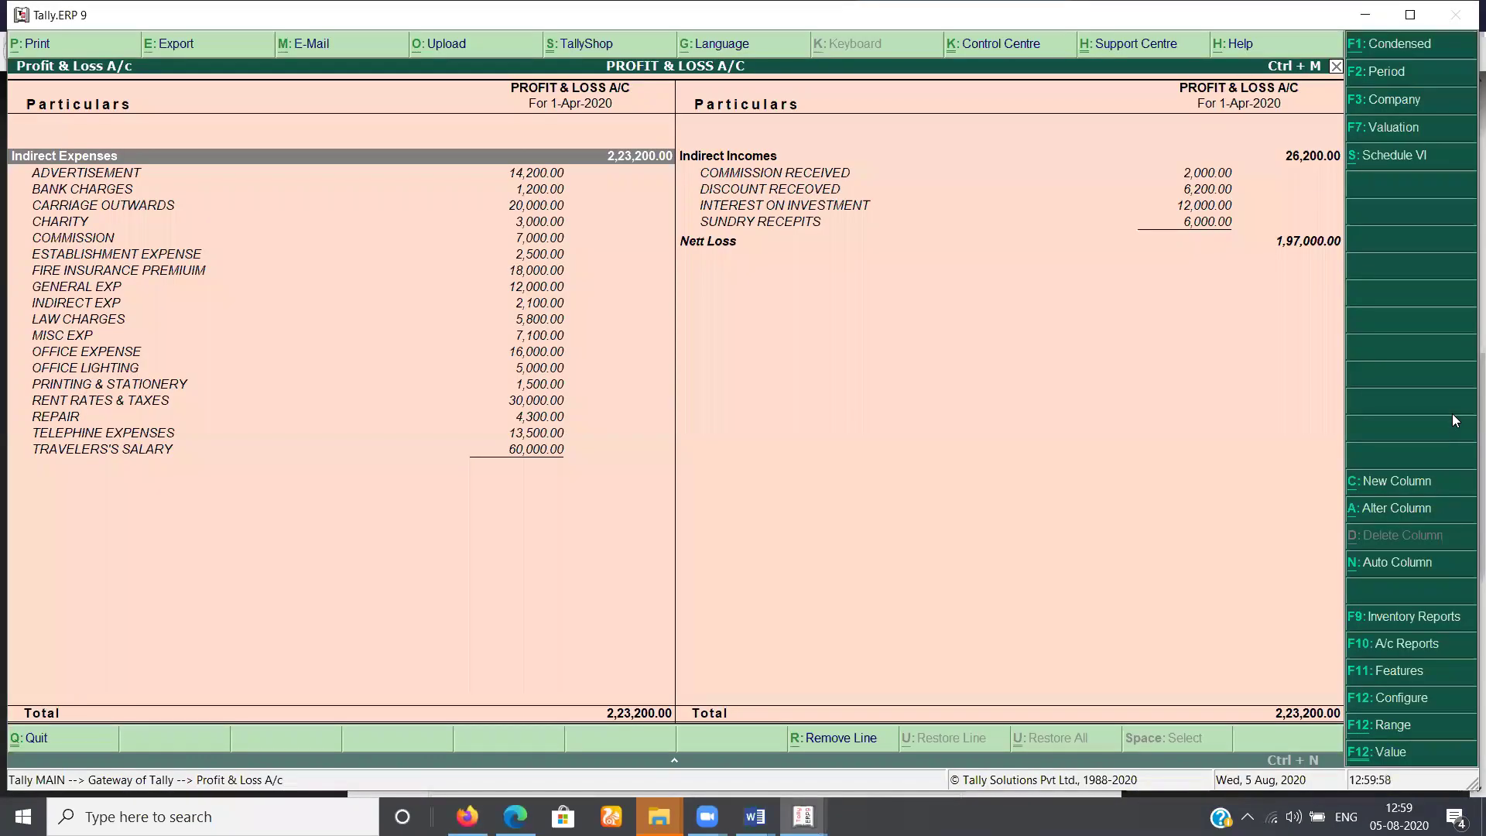
{"action": "key", "text": "ctrl+n"}
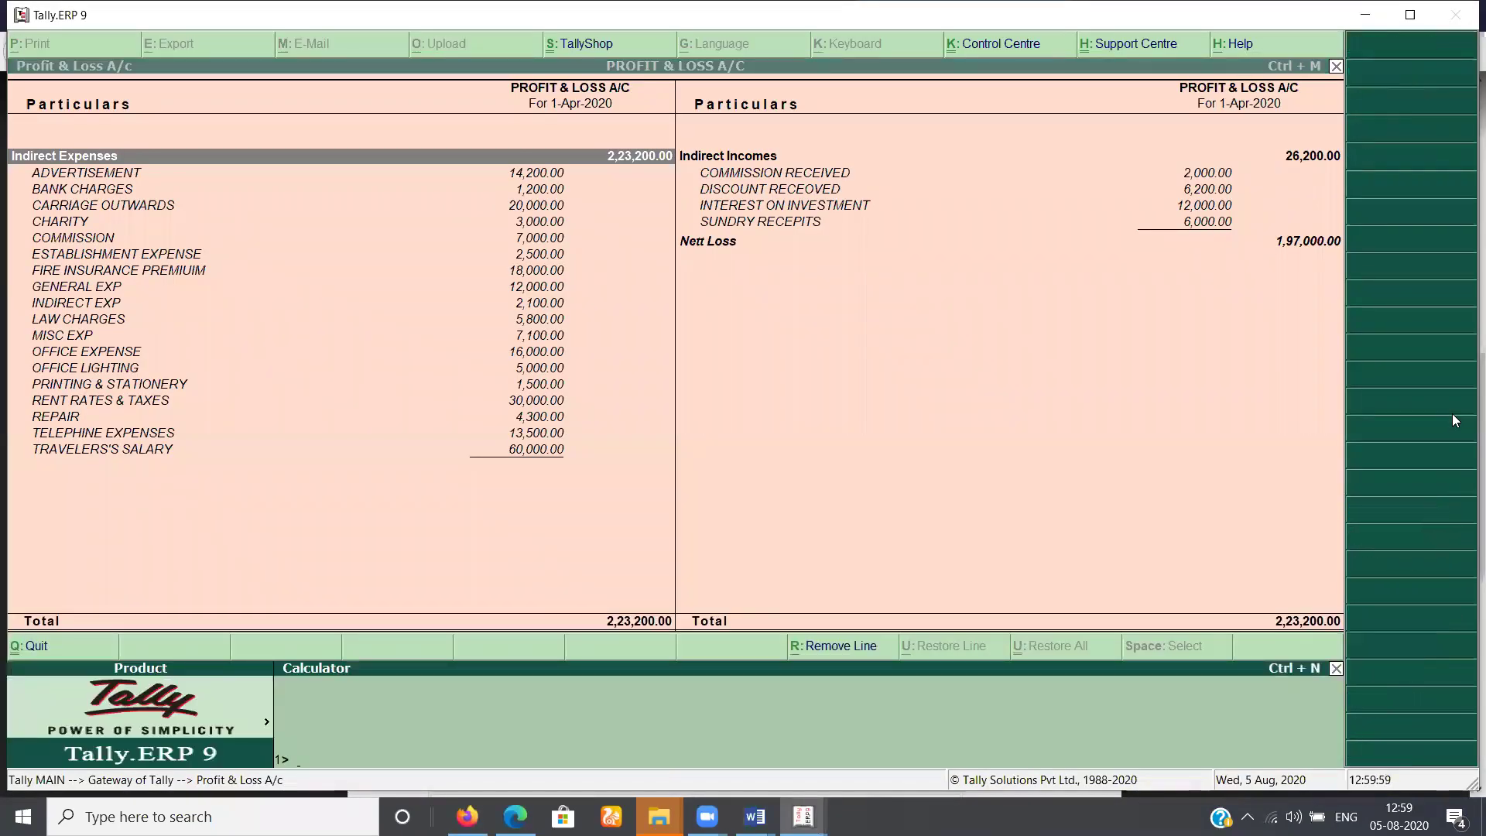
{"action": "type", "text": "22"}
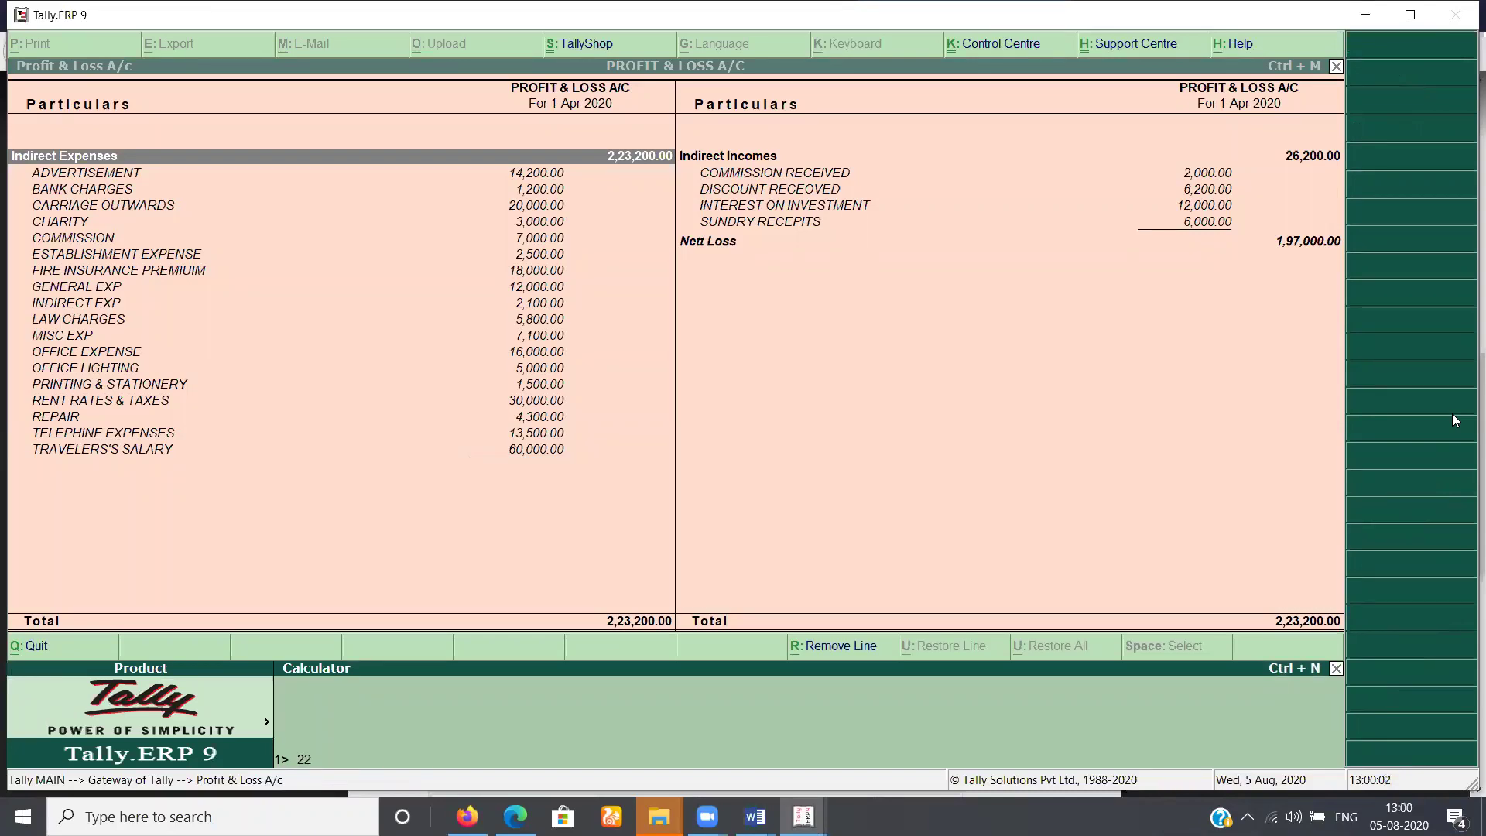
{"action": "type", "text": "3200+7"}
{"action": "type", "text": "69"}
{"action": "type", "text": "000"}
{"action": "key", "text": "Return"}
{"action": "type", "text": "99"}
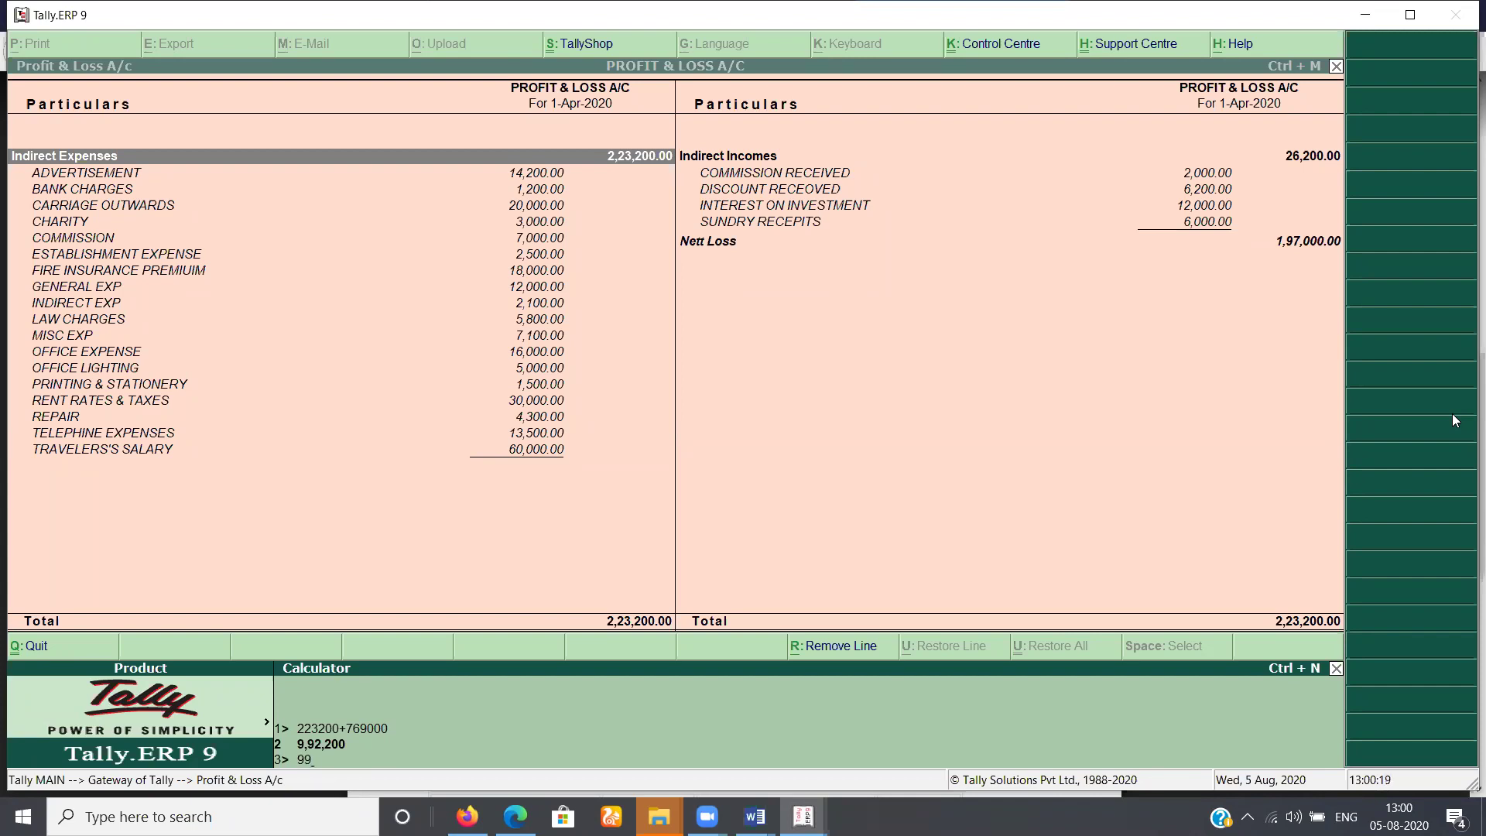
{"action": "type", "text": "200-"}
{"action": "type", "text": "22320"}
{"action": "type", "text": "0"}
{"action": "key", "text": "Return"}
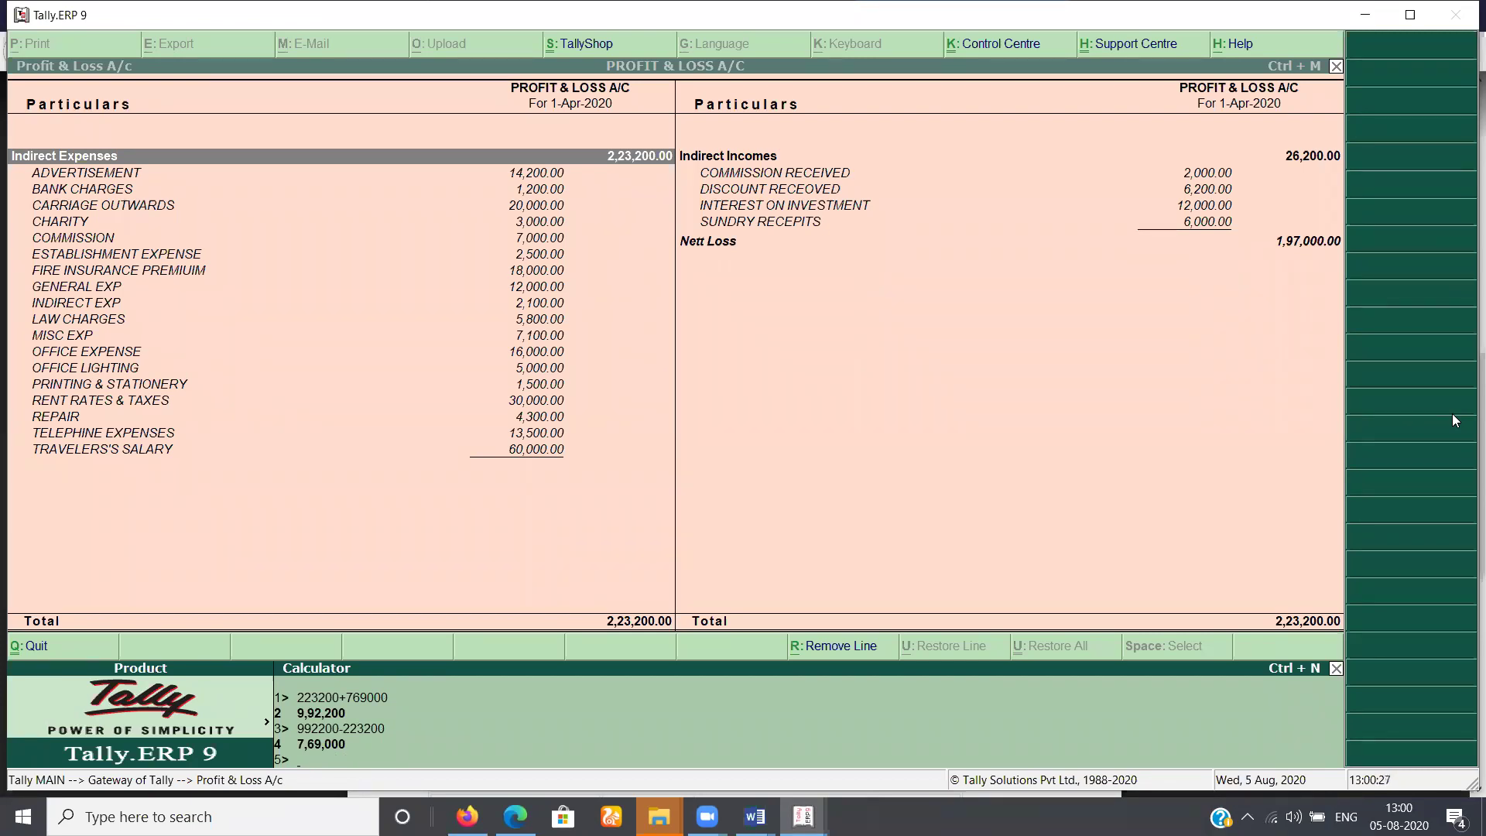
{"action": "key", "text": "ctrl+m"}
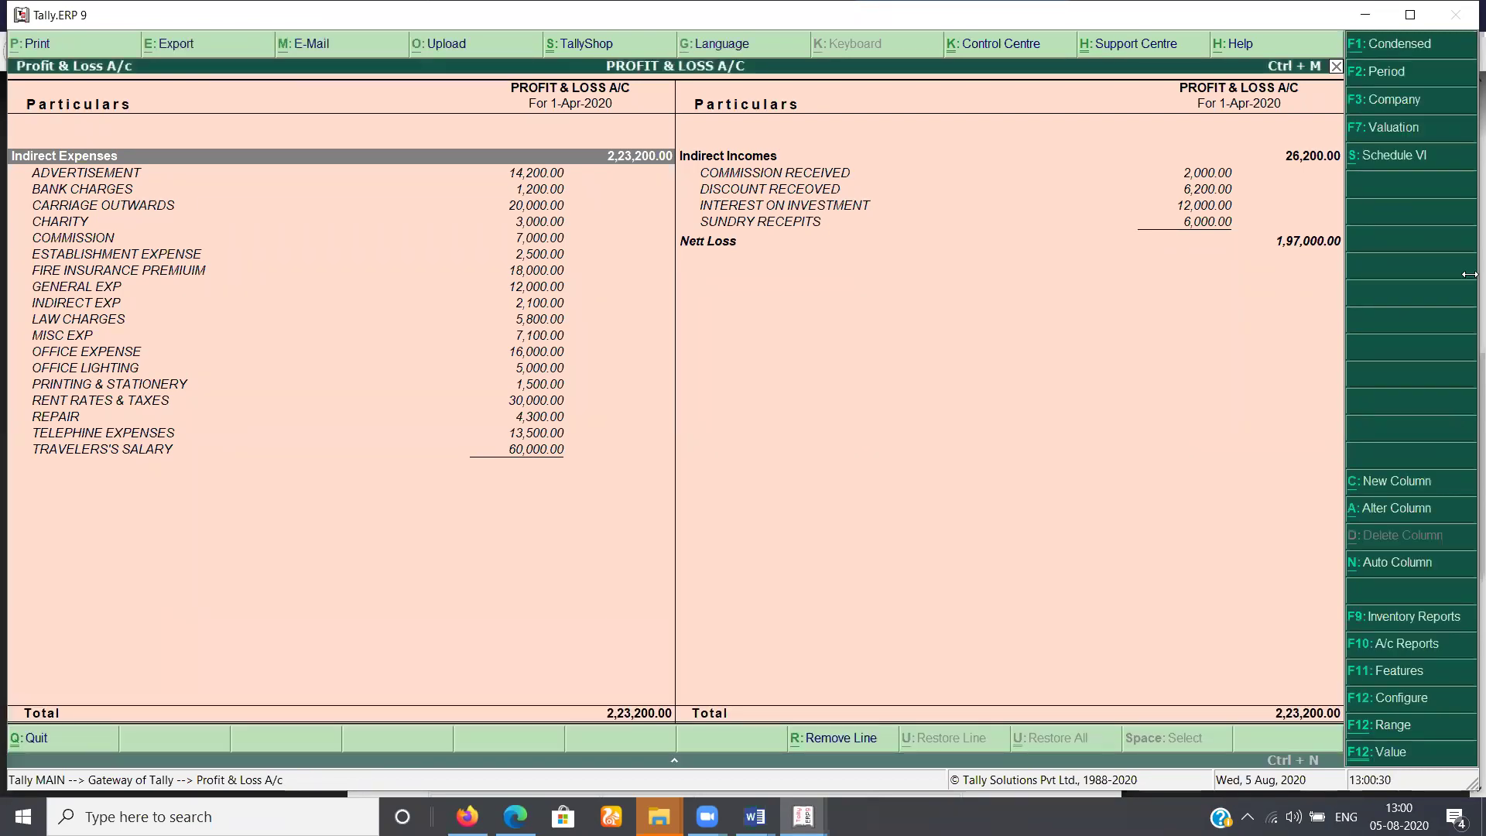
{"action": "key", "text": "alt+Tab"}
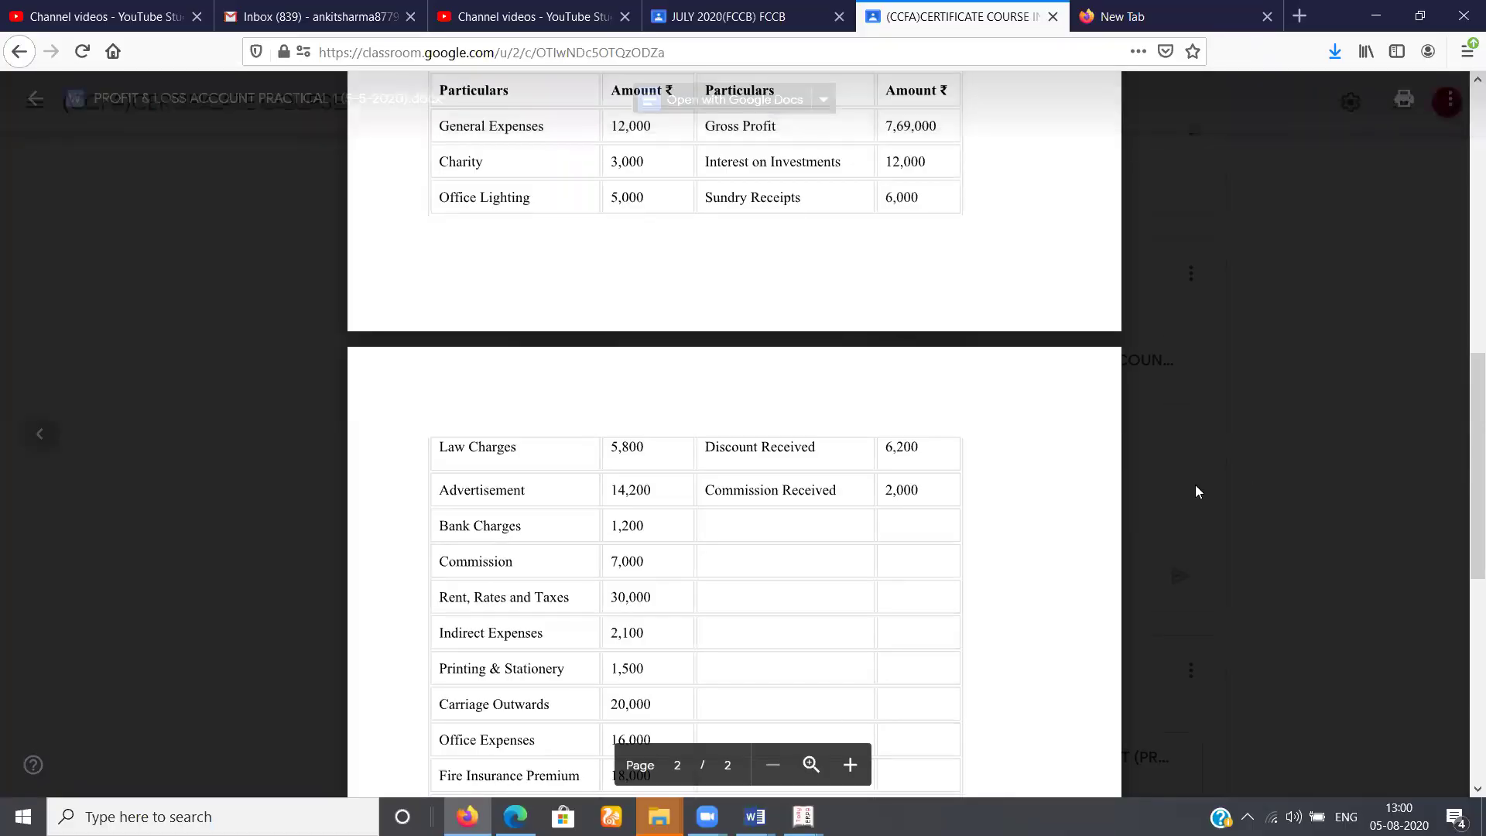
{"action": "mouse_move", "coordinate": [1466, 451]}
{"action": "left_mouse_down"}
{"action": "mouse_move", "coordinate": [1464, 271]}
{"action": "mouse_move", "coordinate": [1463, 361]}
{"action": "left_mouse_up"}
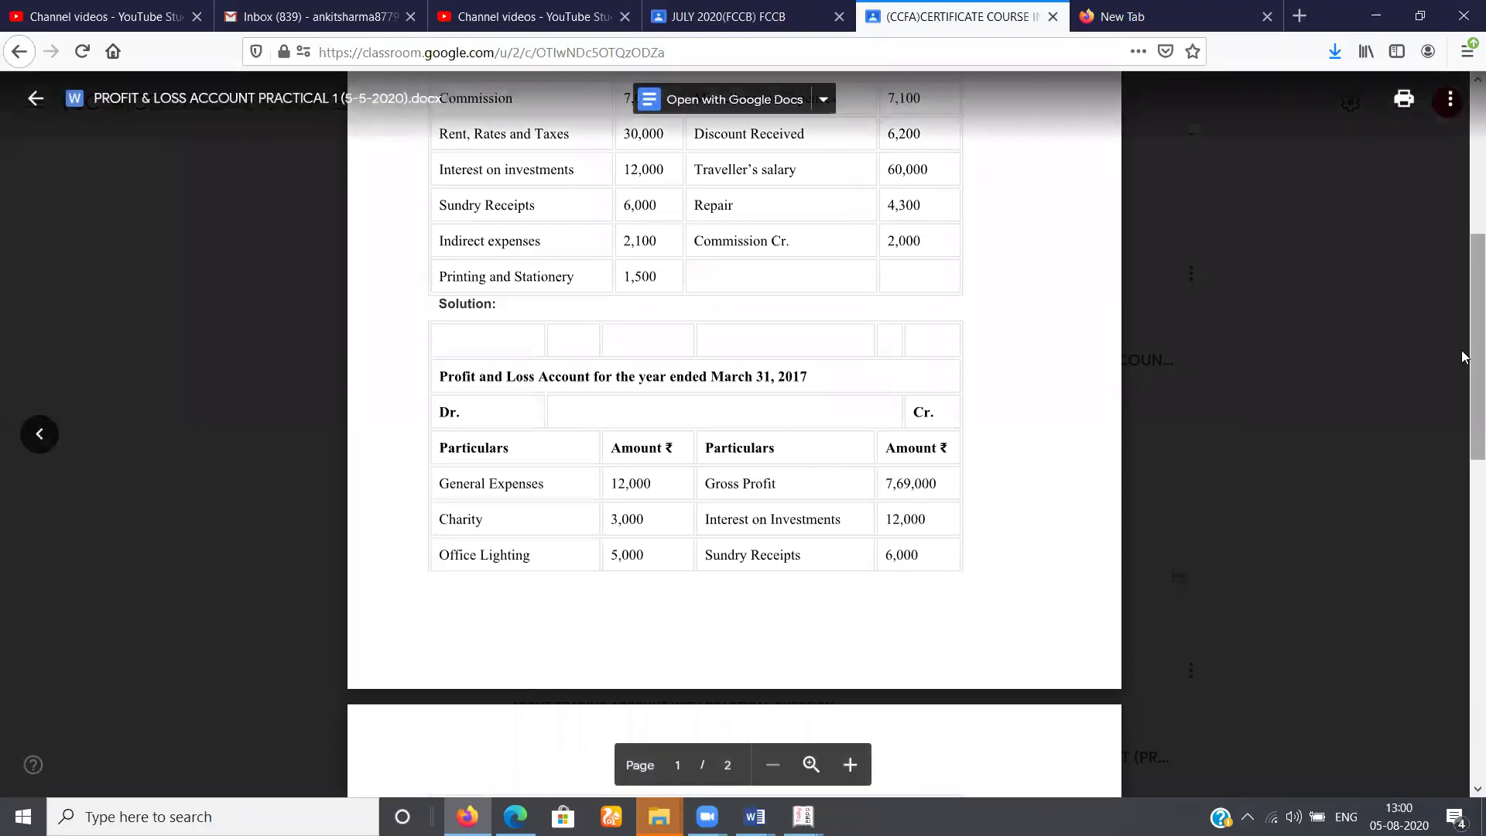
{"action": "left_click_drag", "start_coordinate": [1465, 350], "coordinate": [1464, 671]}
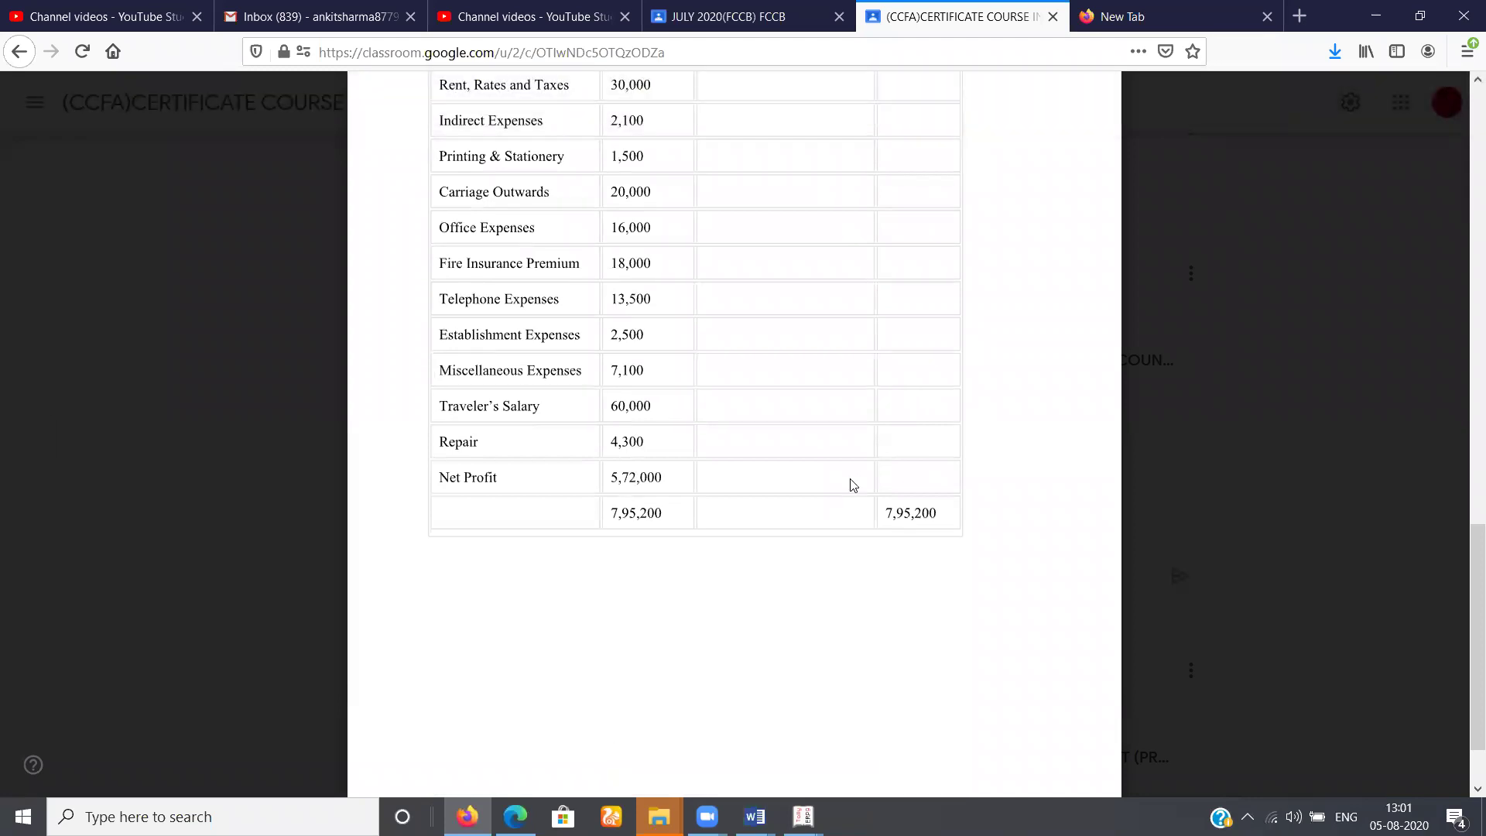
{"action": "key", "text": "alt+Tab"}
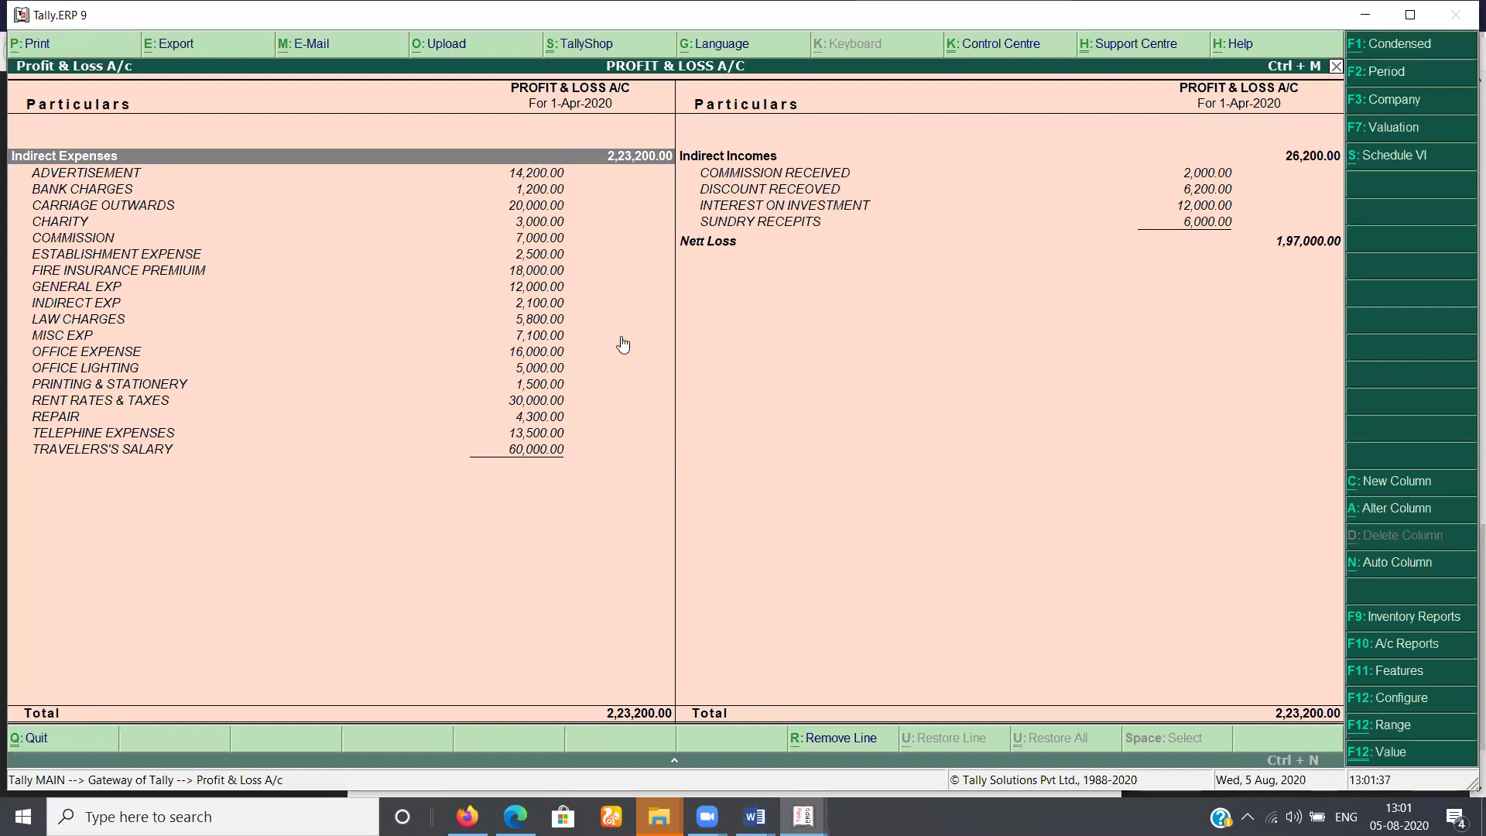
Start creating a ledger named P/L under Accounts Info, then clear its group entry
{"action": "key", "text": "Escape"}
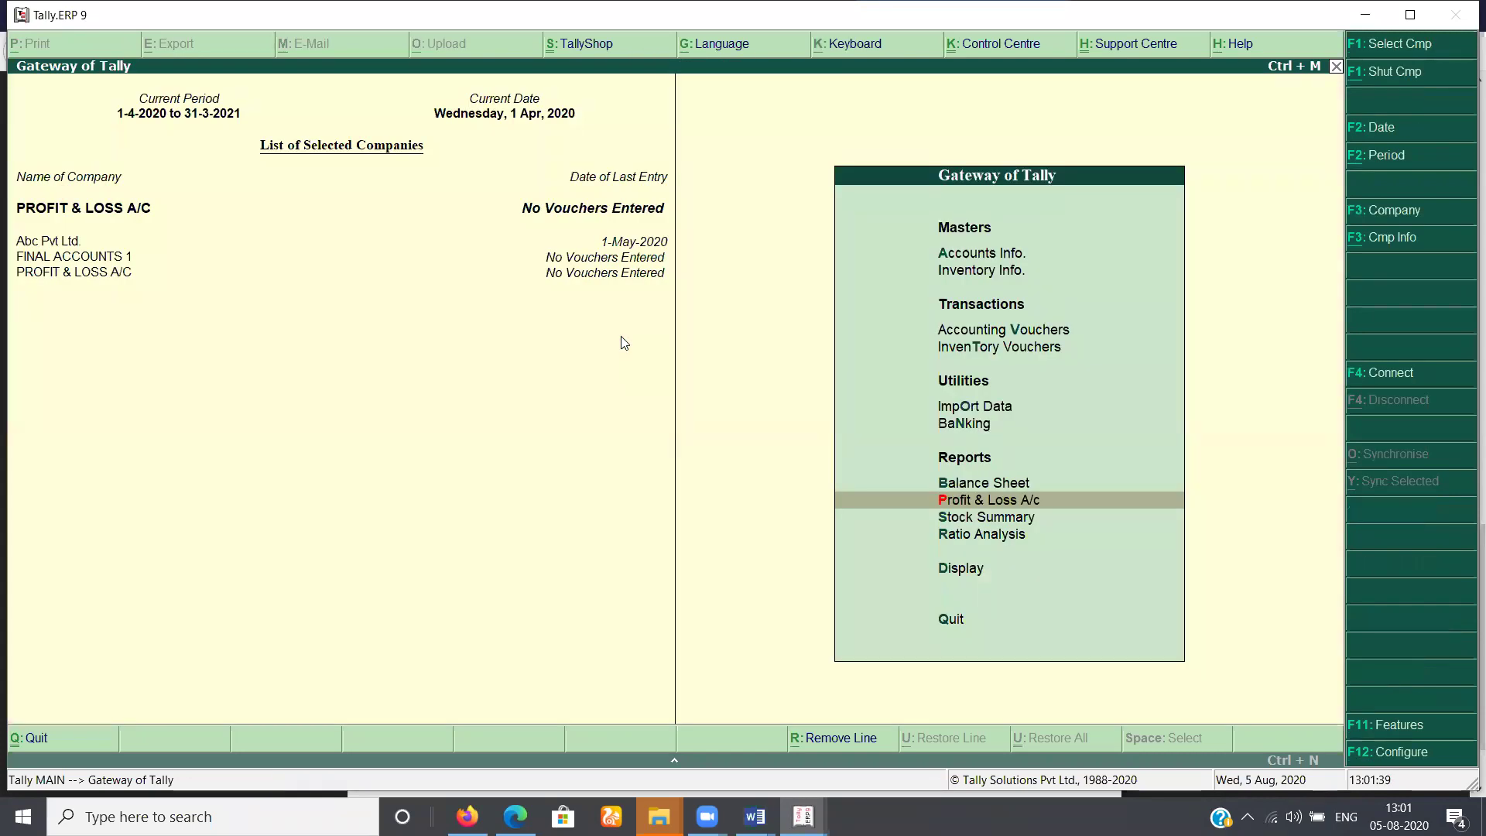
{"action": "key", "text": "Up"}
{"action": "key", "text": "Up"}
{"action": "key", "text": "Up"}
{"action": "key", "text": "Up"}
{"action": "key", "text": "Up"}
{"action": "key", "text": "Up"}
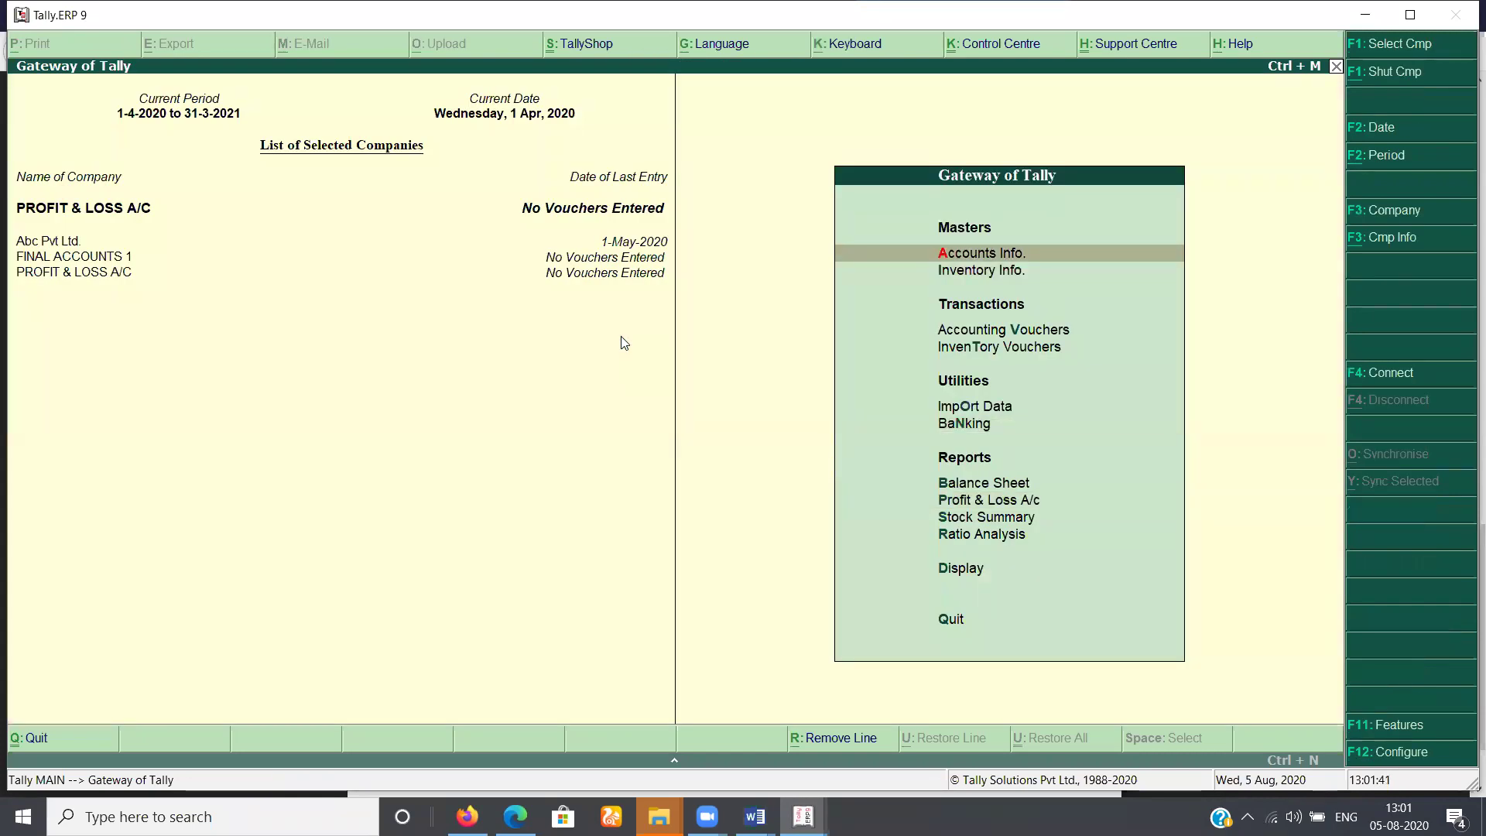
{"action": "key", "text": "Return"}
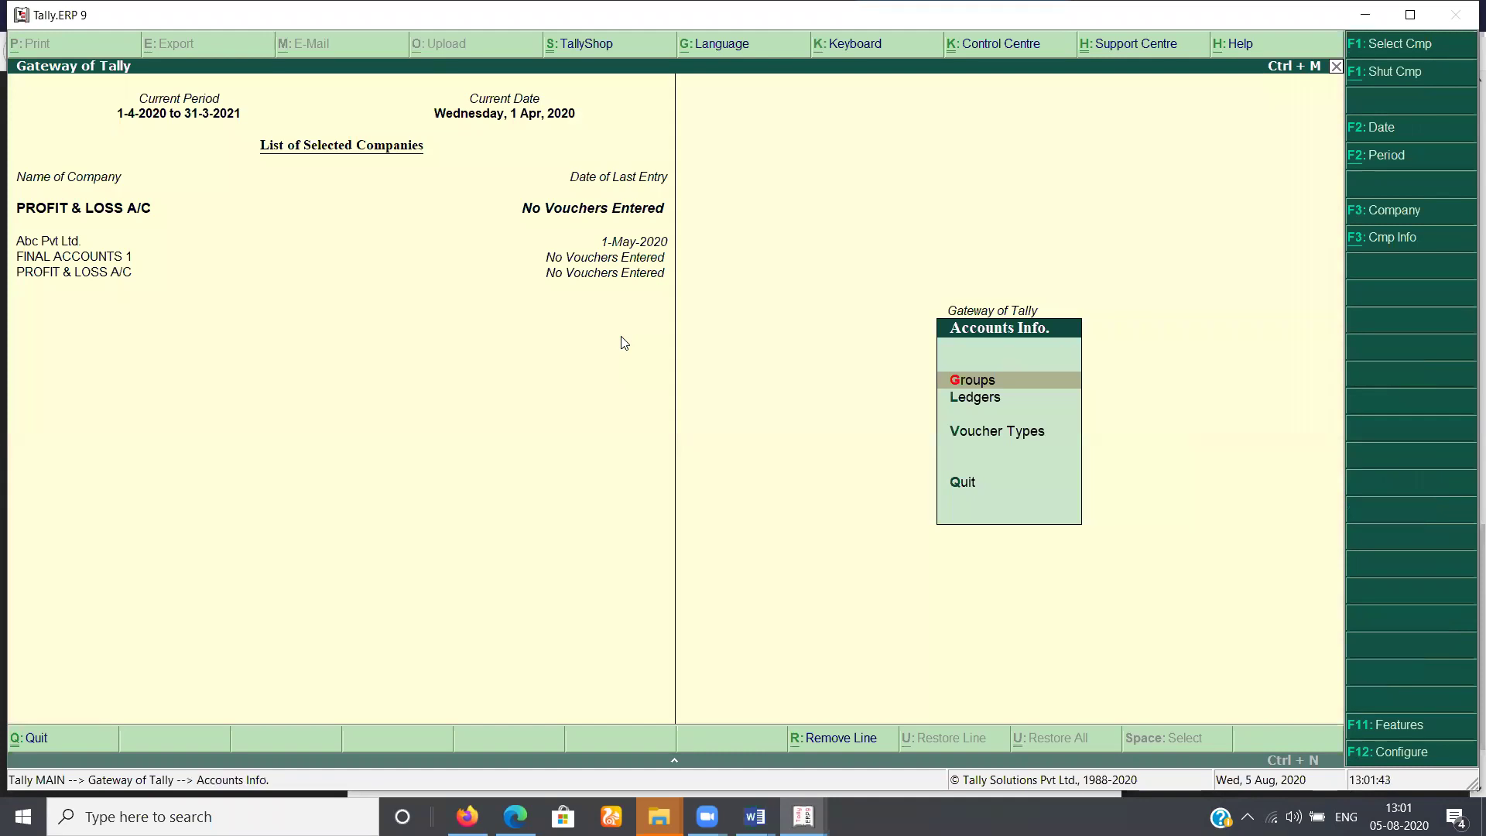
{"action": "key", "text": "Down"}
{"action": "key", "text": "Return"}
{"action": "key", "text": "Return"}
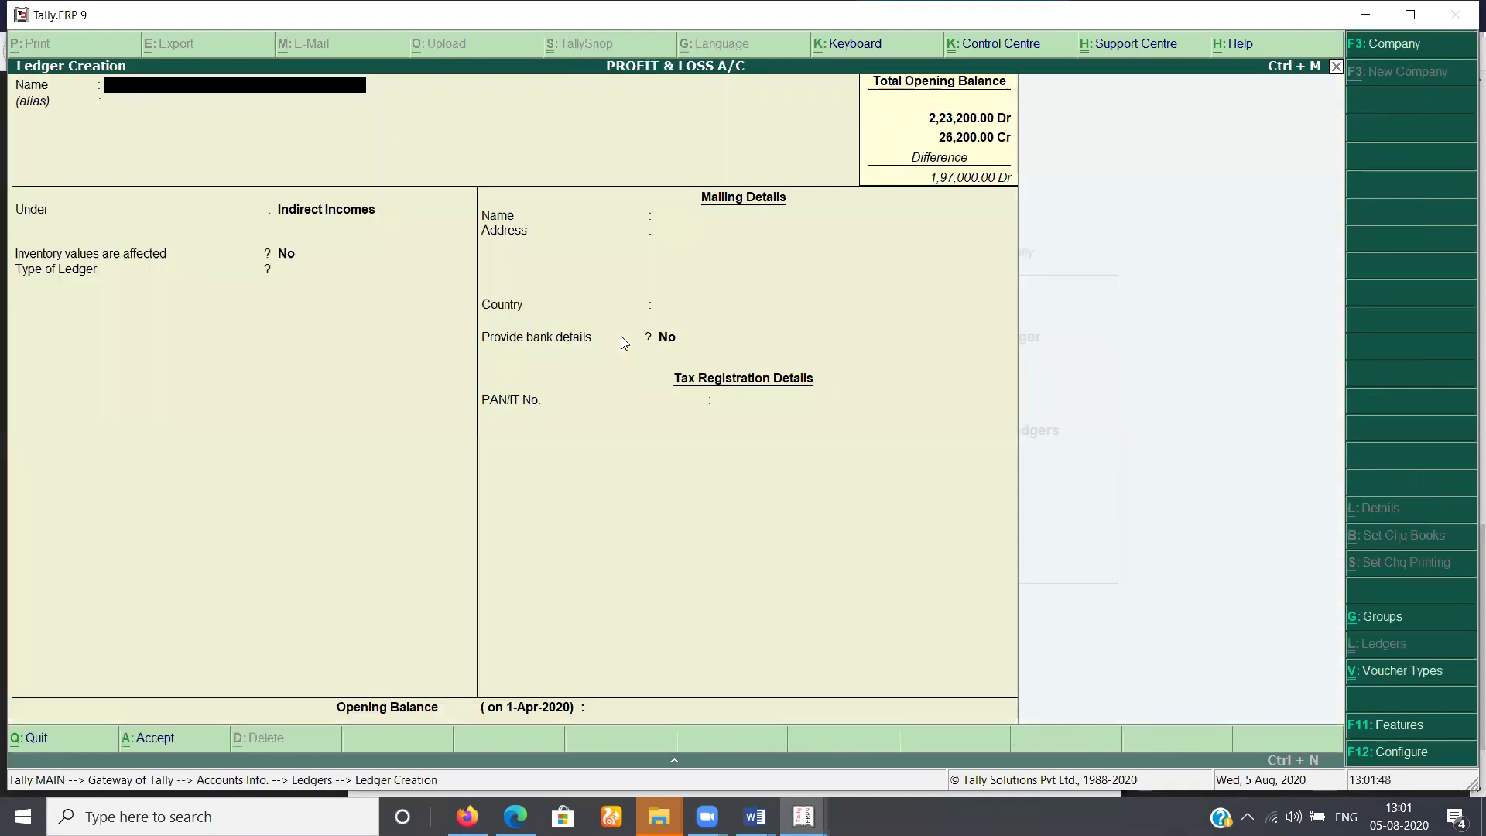
{"action": "type", "text": "P/L"}
{"action": "key", "text": "Return"}
{"action": "key", "text": "Return"}
{"action": "type", "text": "P"}
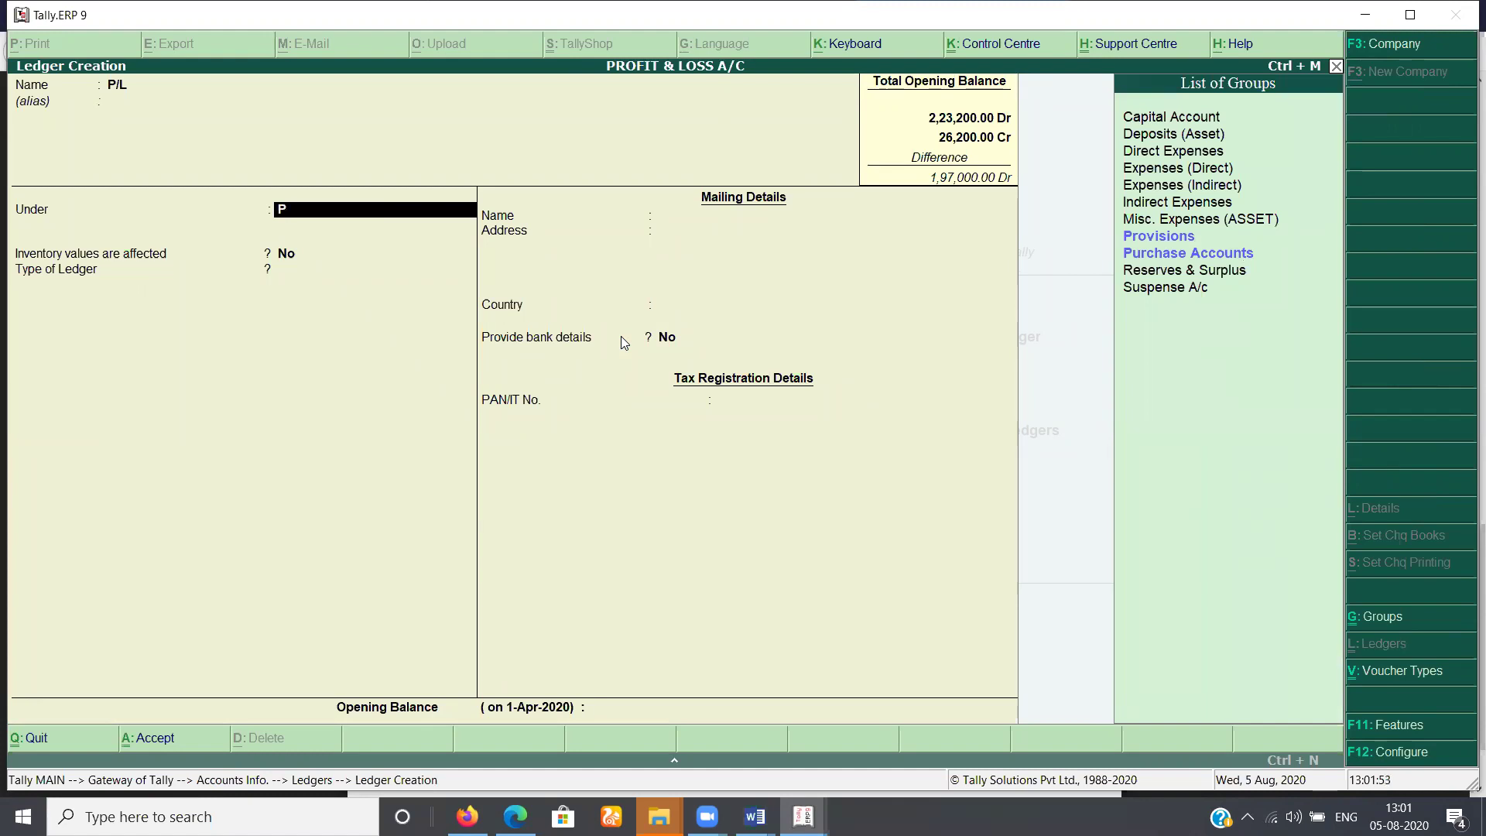
{"action": "type", "text": "R"}
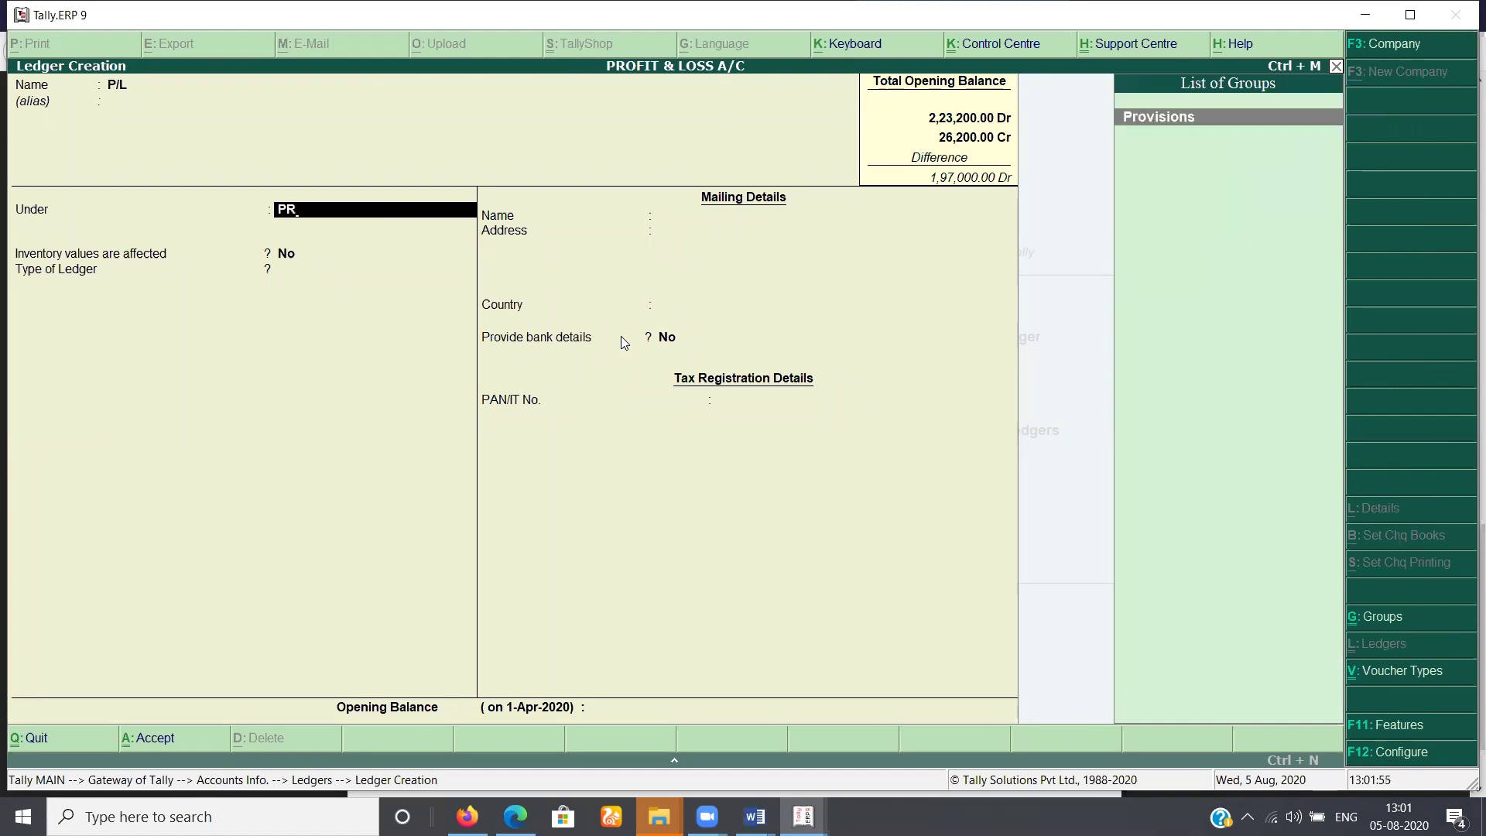
{"action": "key", "text": "BackSpace"}
{"action": "key", "text": "BackSpace"}
Abandon the new ledger and open the Profit & Loss A/c ledger for alteration
{"action": "key", "text": "Escape"}
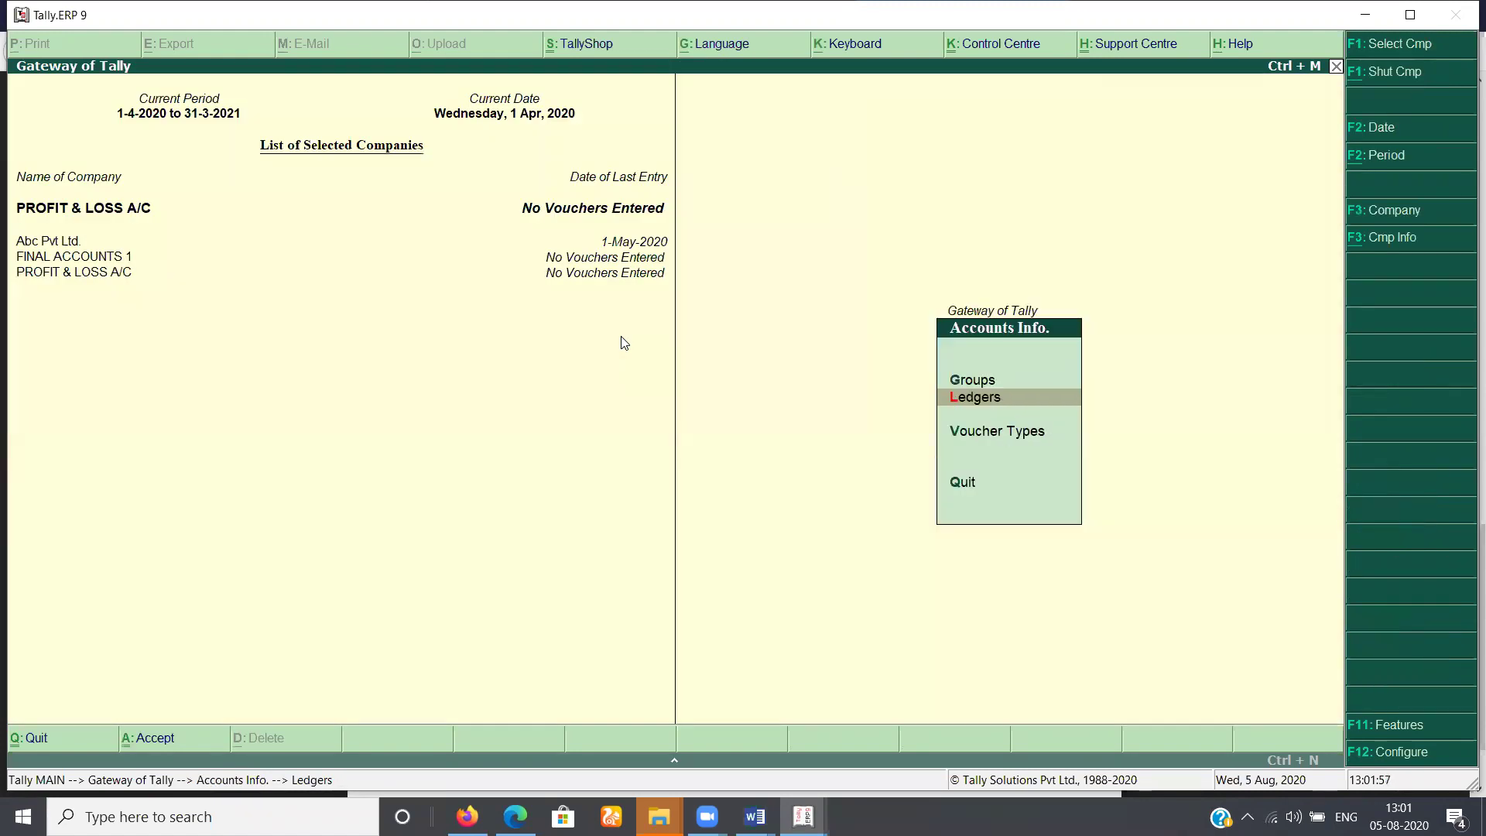
{"action": "key", "text": "Return"}
{"action": "key", "text": "Down"}
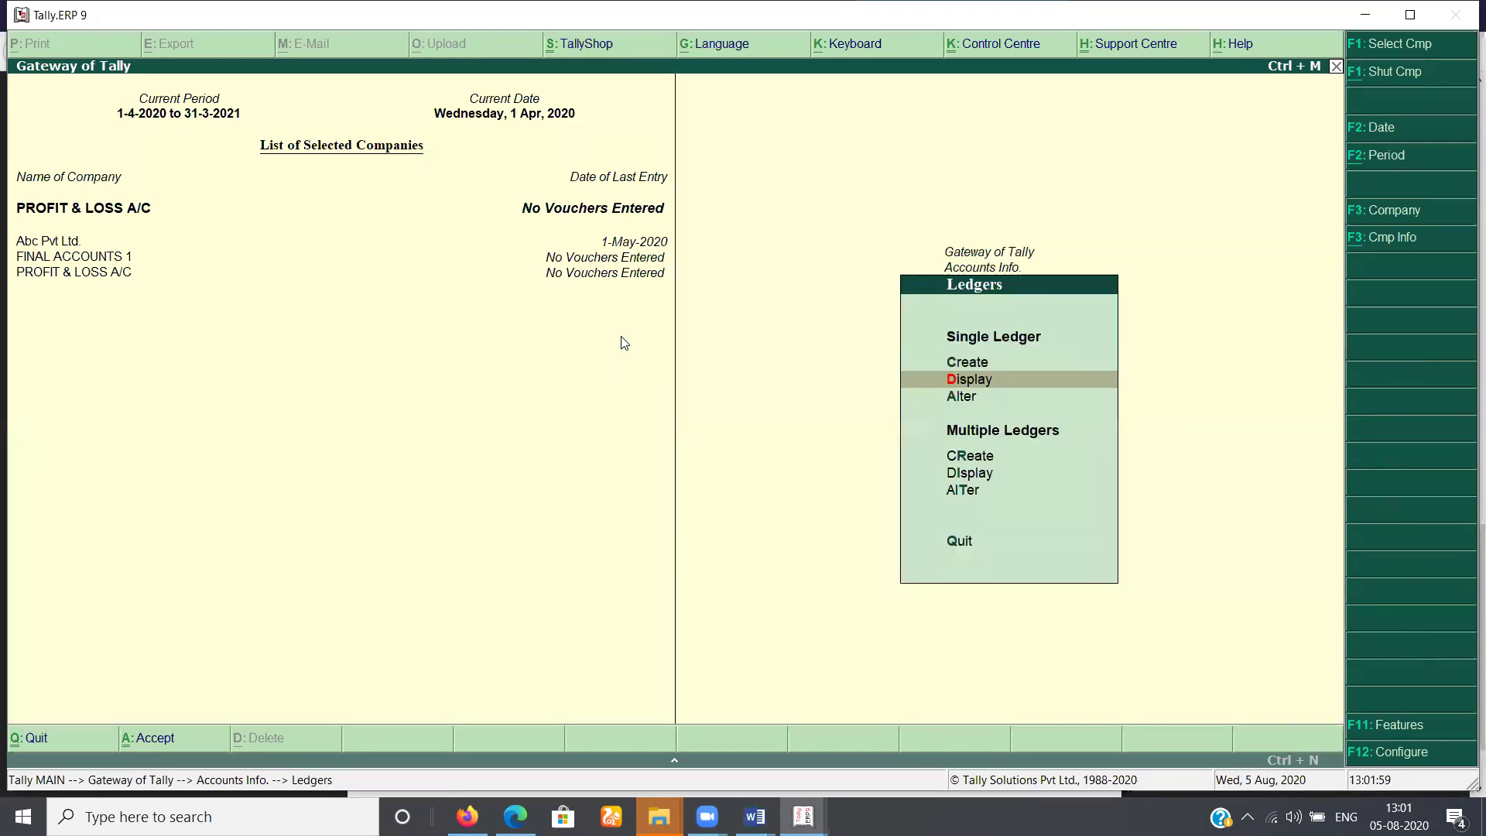
{"action": "key", "text": "Down"}
{"action": "key", "text": "Return"}
{"action": "type", "text": "P"}
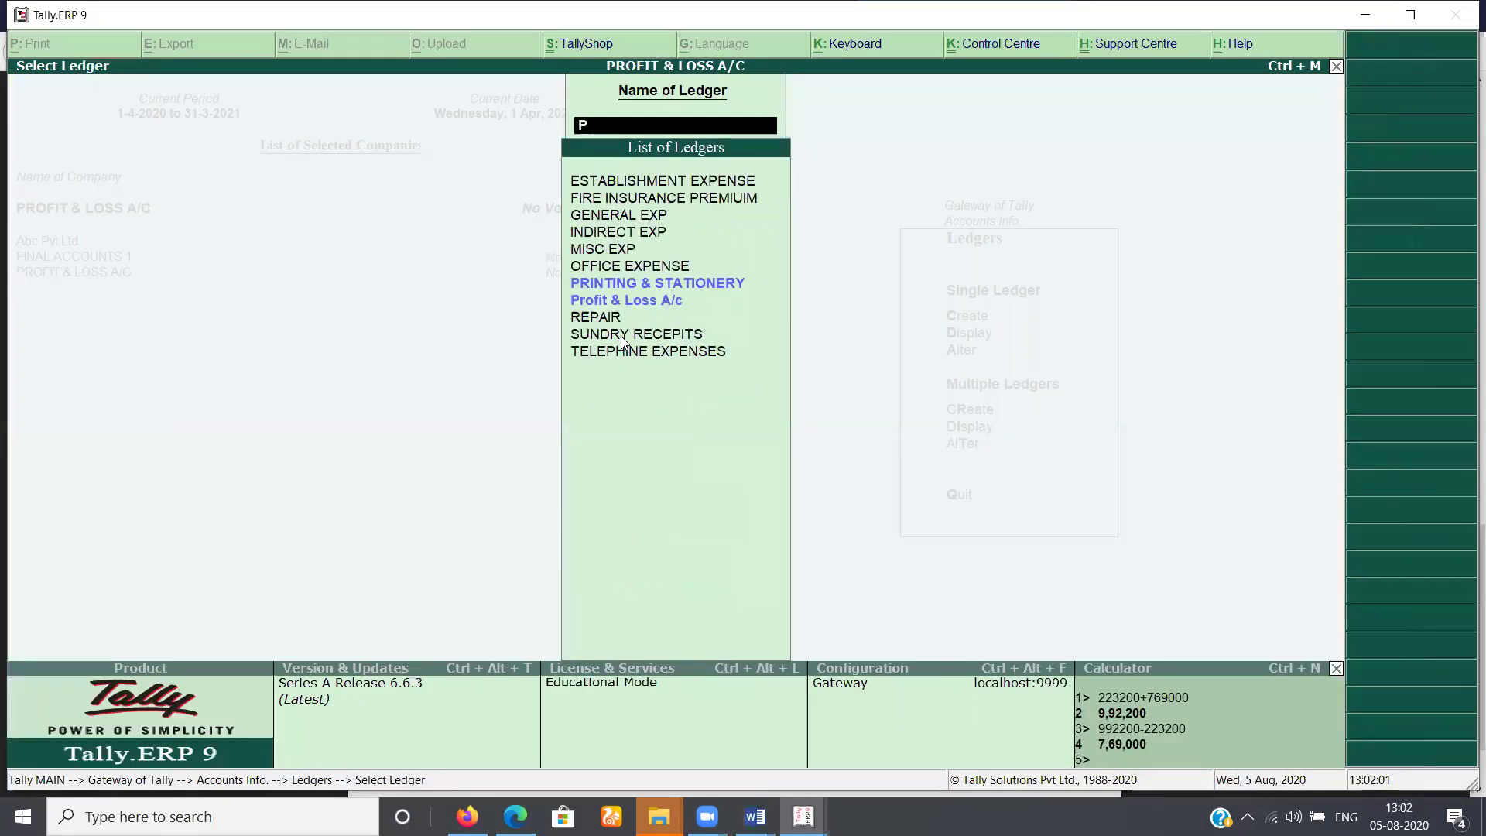
{"action": "key", "text": "Down"}
{"action": "key", "text": "Return"}
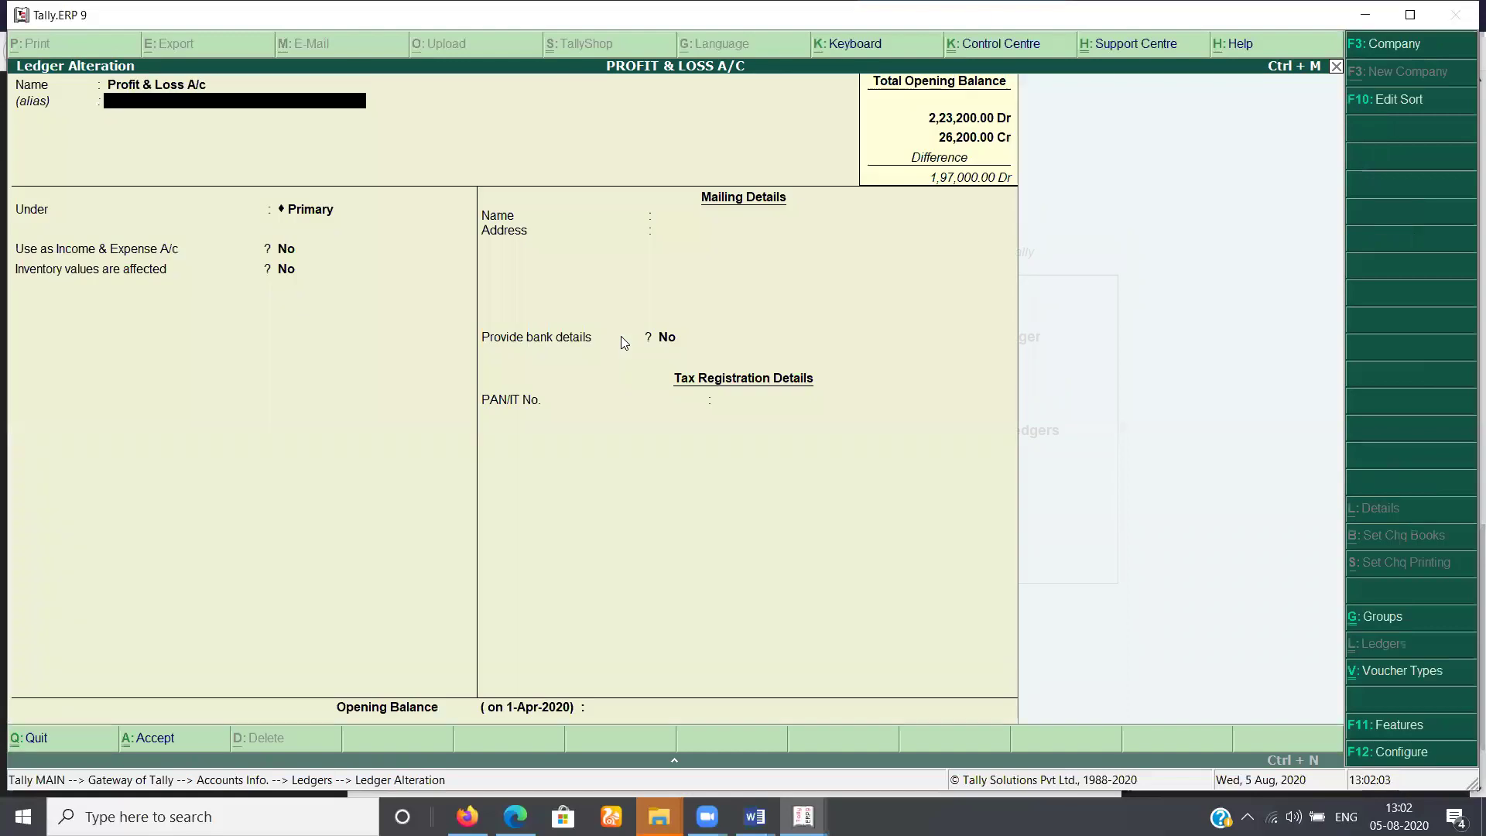
Move to the Opening Balance field and check the practice question in the browser
{"action": "key", "text": "Return"}
{"action": "key", "text": "Return"}
{"action": "key", "text": "Return"}
{"action": "key", "text": "Return"}
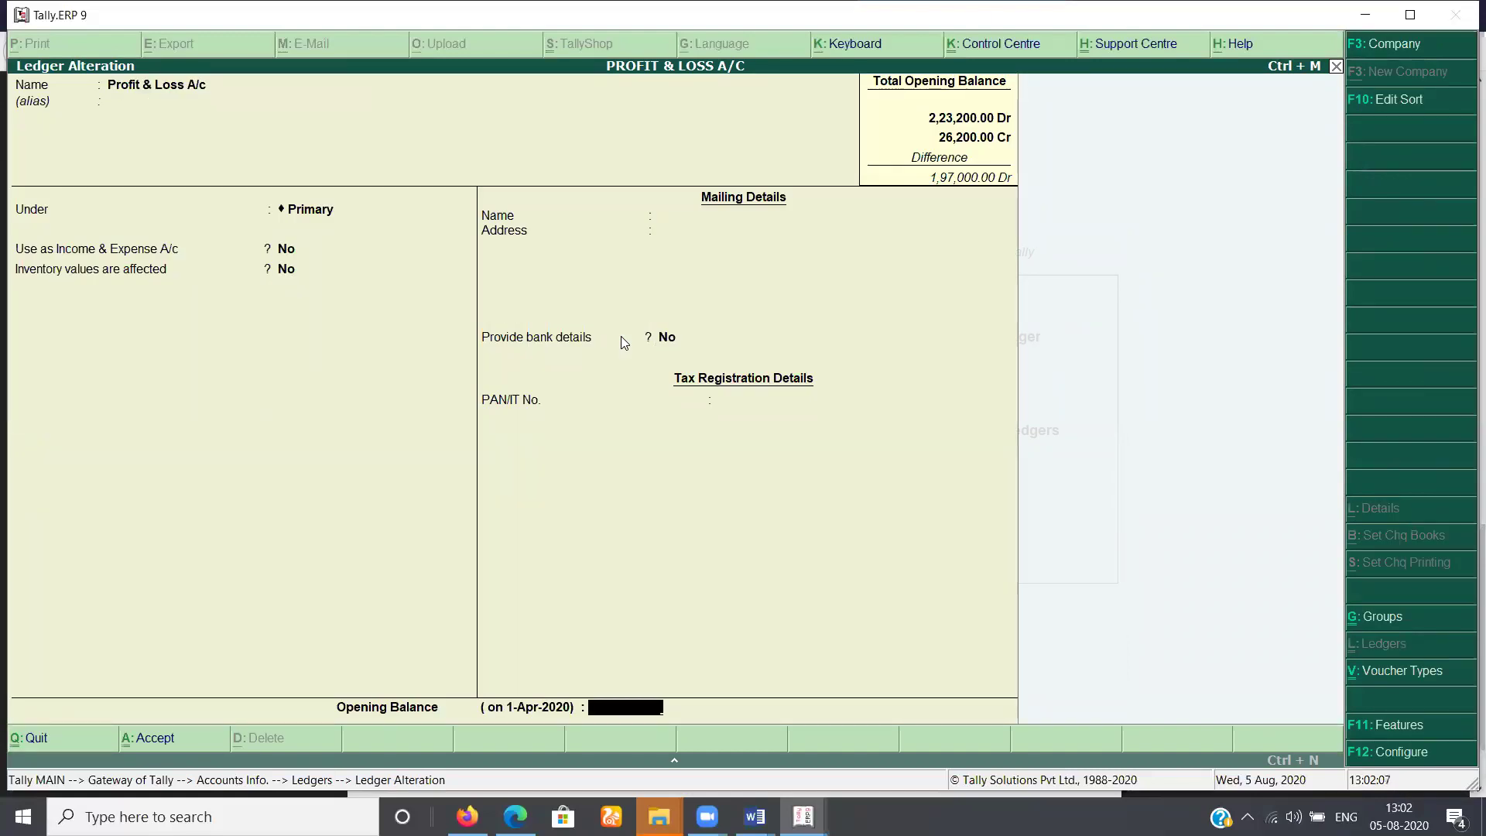
{"action": "key", "text": "Up"}
{"action": "key", "text": "Up"}
{"action": "key", "text": "Up"}
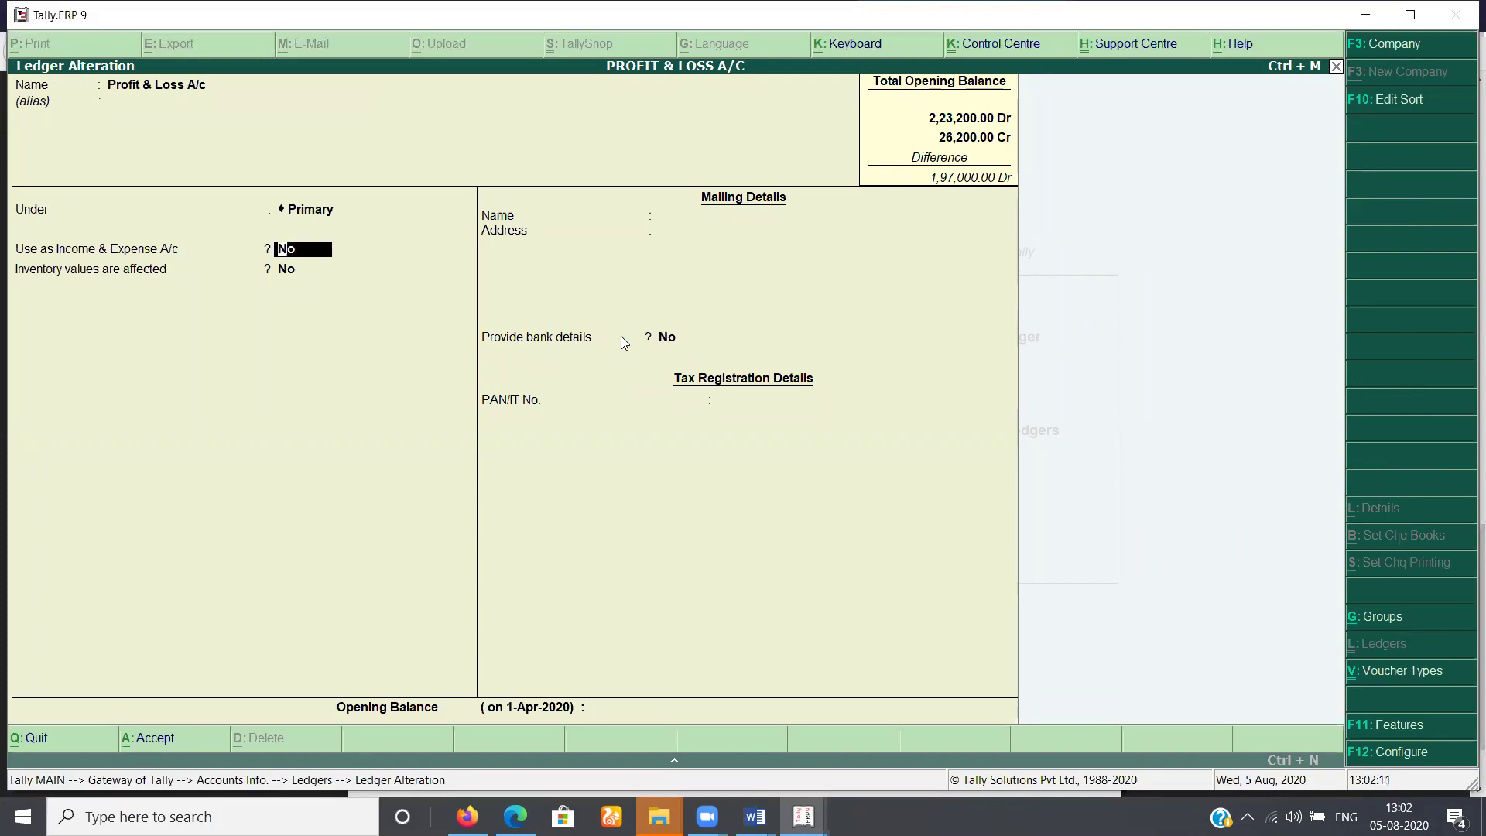
{"action": "key", "text": "Up"}
{"action": "key", "text": "Down"}
{"action": "key", "text": "Down"}
{"action": "key", "text": "Down"}
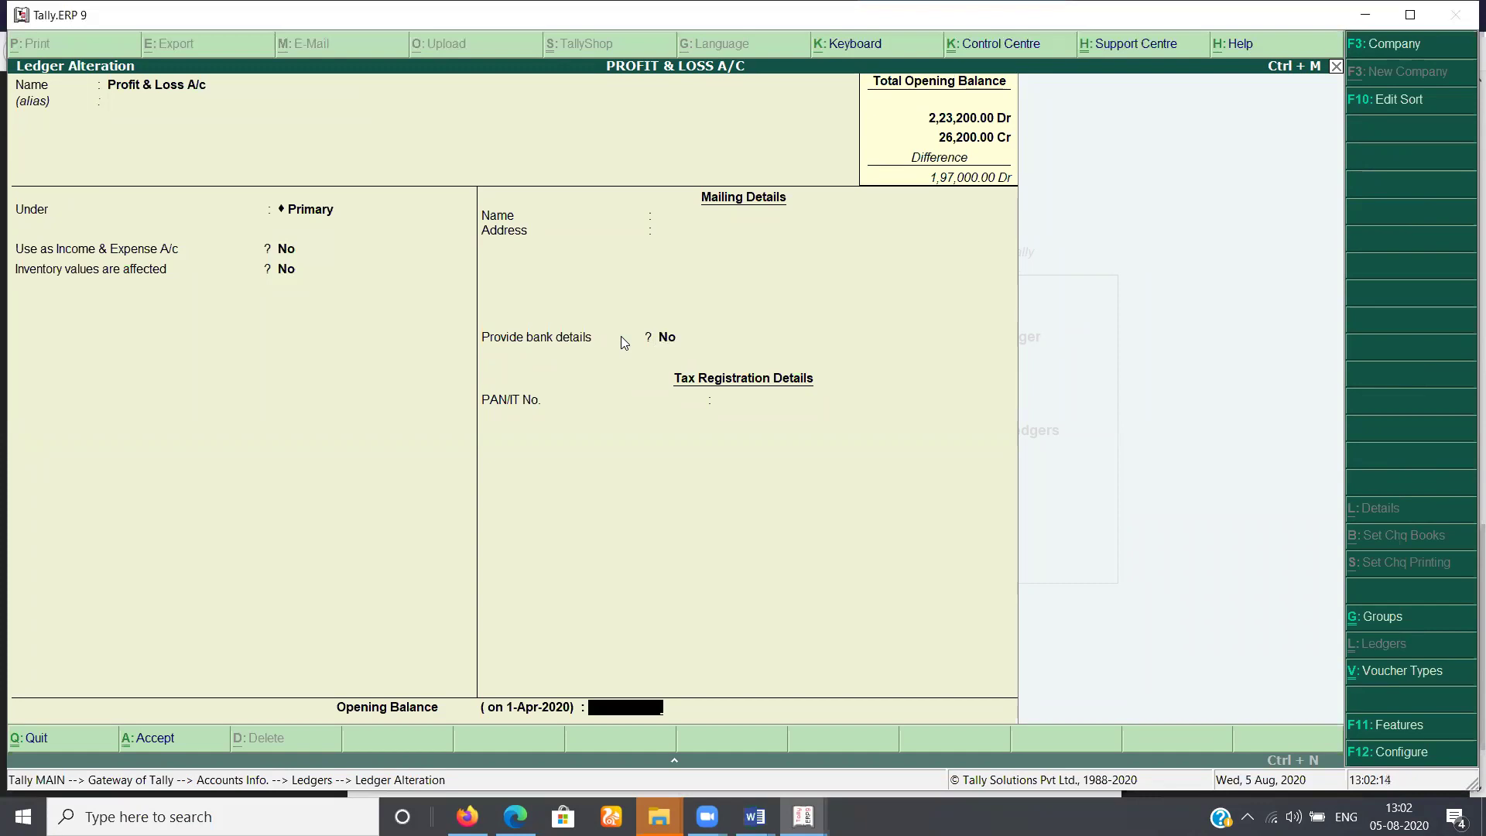
{"action": "key", "text": "alt+Tab"}
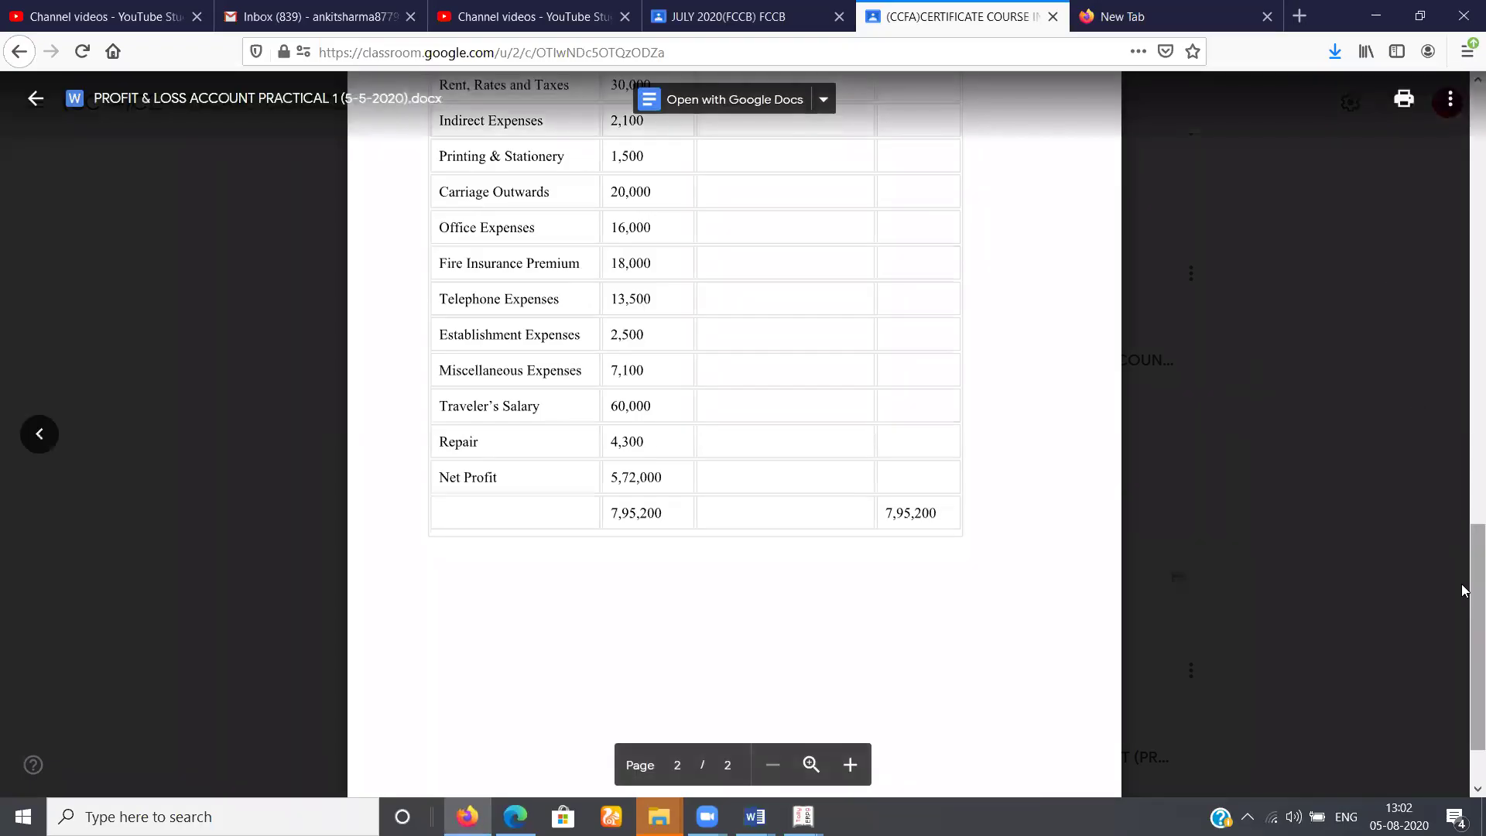
{"action": "left_click_drag", "start_coordinate": [1464, 592], "coordinate": [1456, 389]}
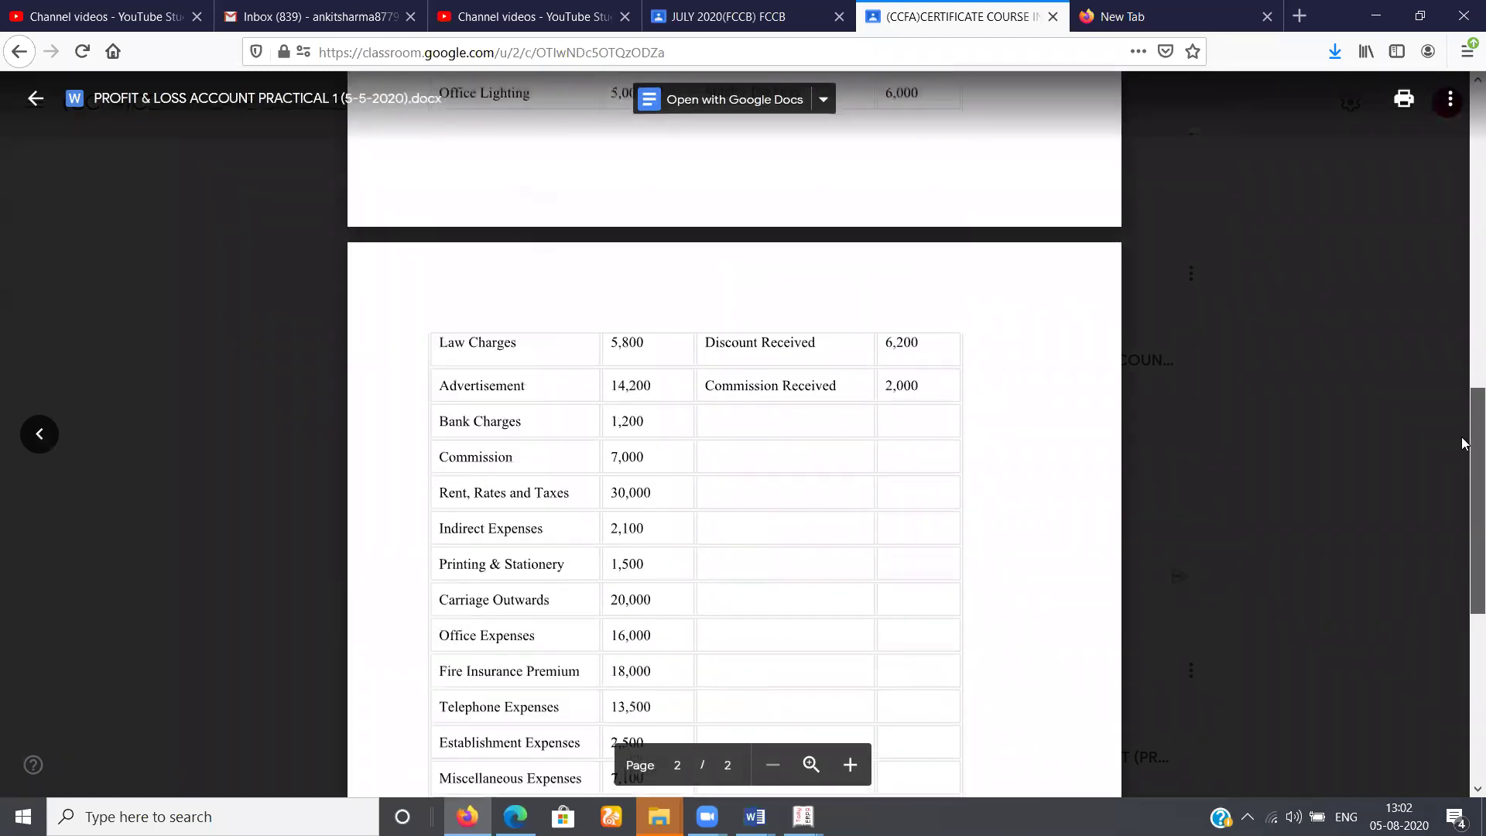
{"action": "scroll", "coordinate": [1457, 389], "scroll_direction": "up", "scroll_amount": 1}
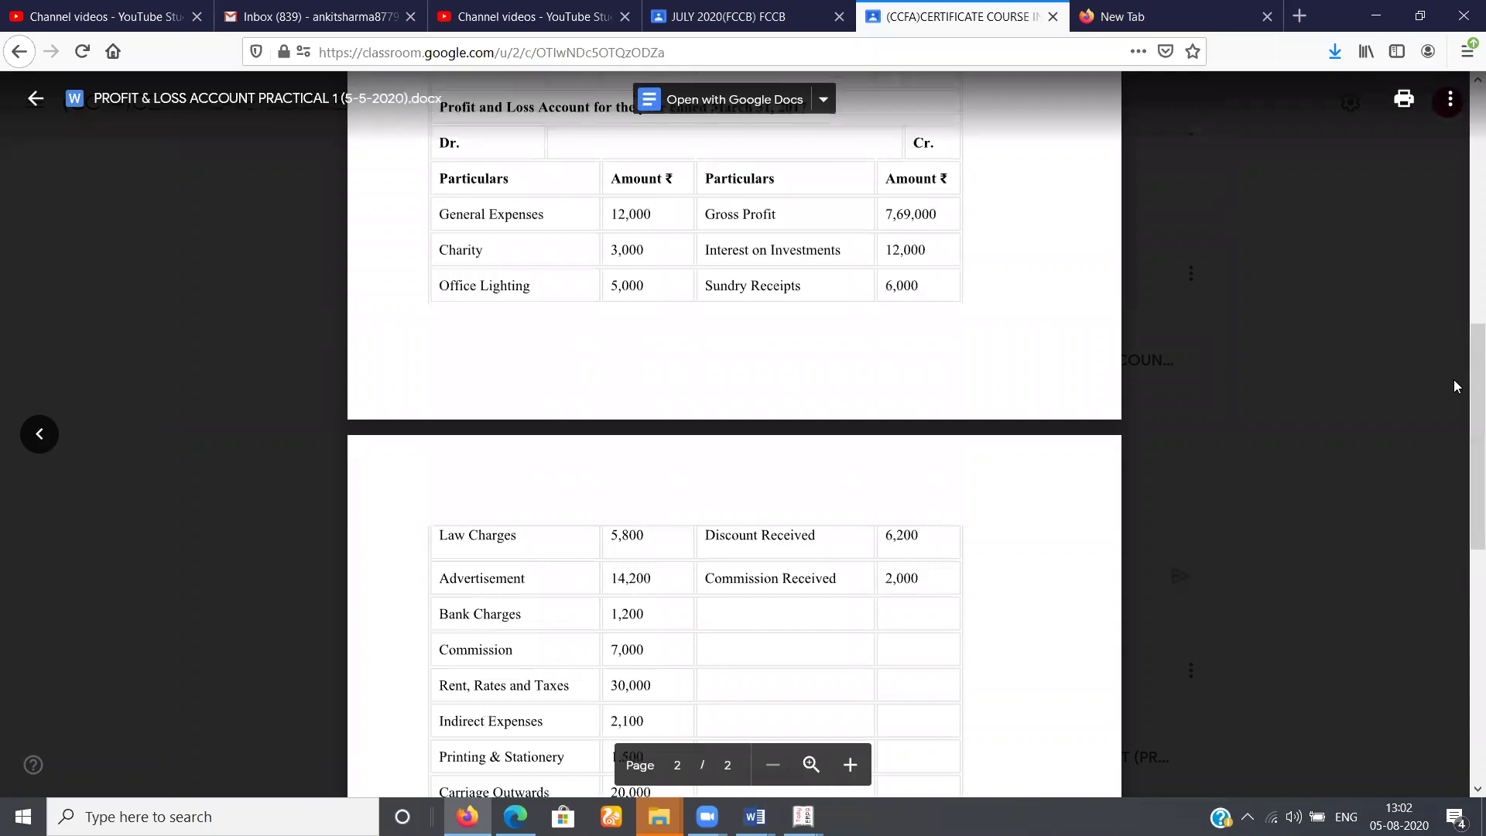
{"action": "key", "text": "alt+Tab"}
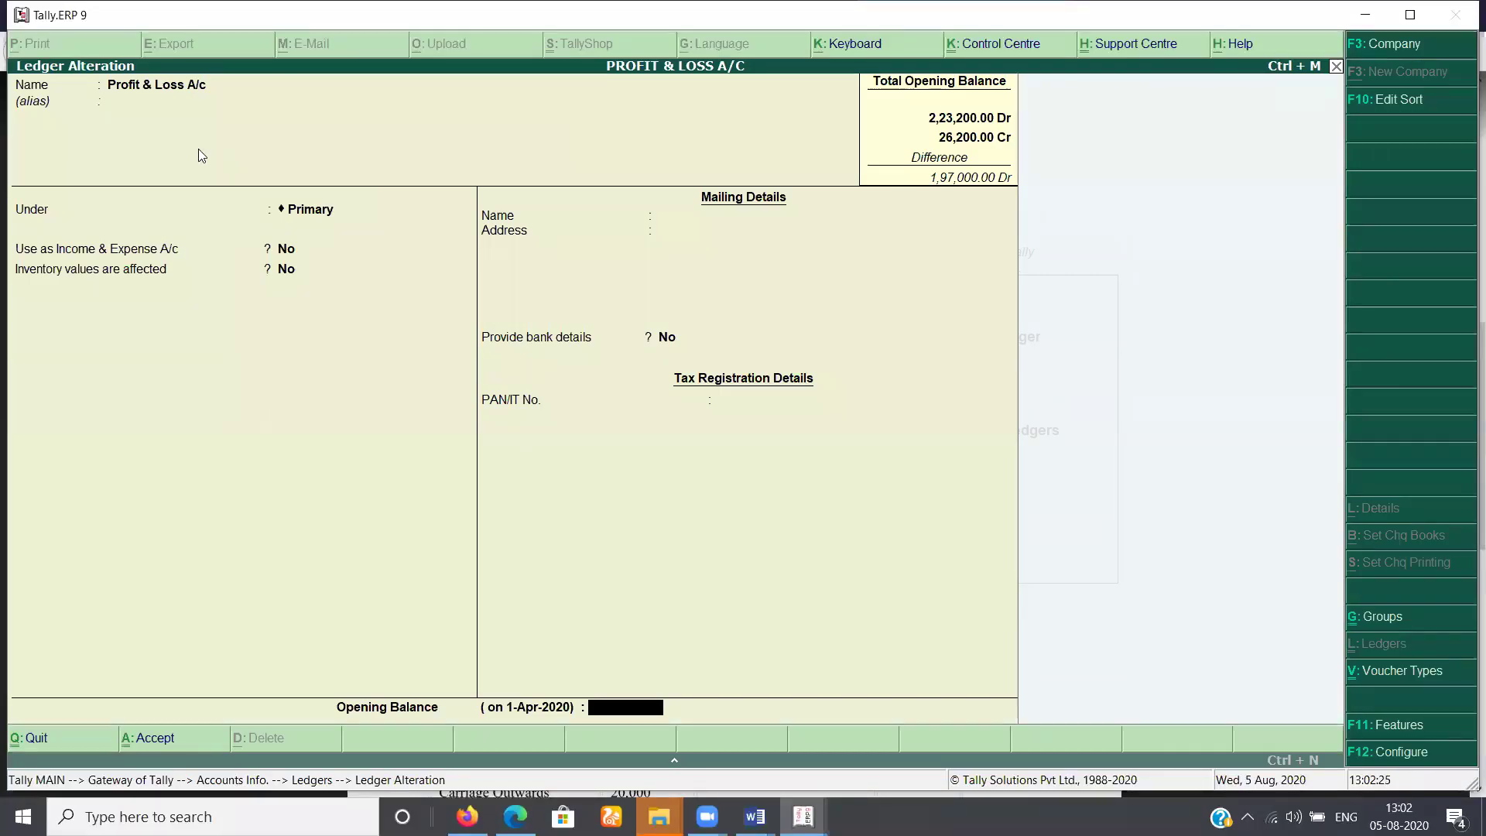
{"action": "type", "text": "7,69"}
{"action": "type", "text": "000"}
Save the Profit & Loss A/c ledger with a 7,69,000 Cr opening balance
{"action": "key", "text": "Return"}
{"action": "type", "text": "Cr"}
{"action": "key", "text": "c"}
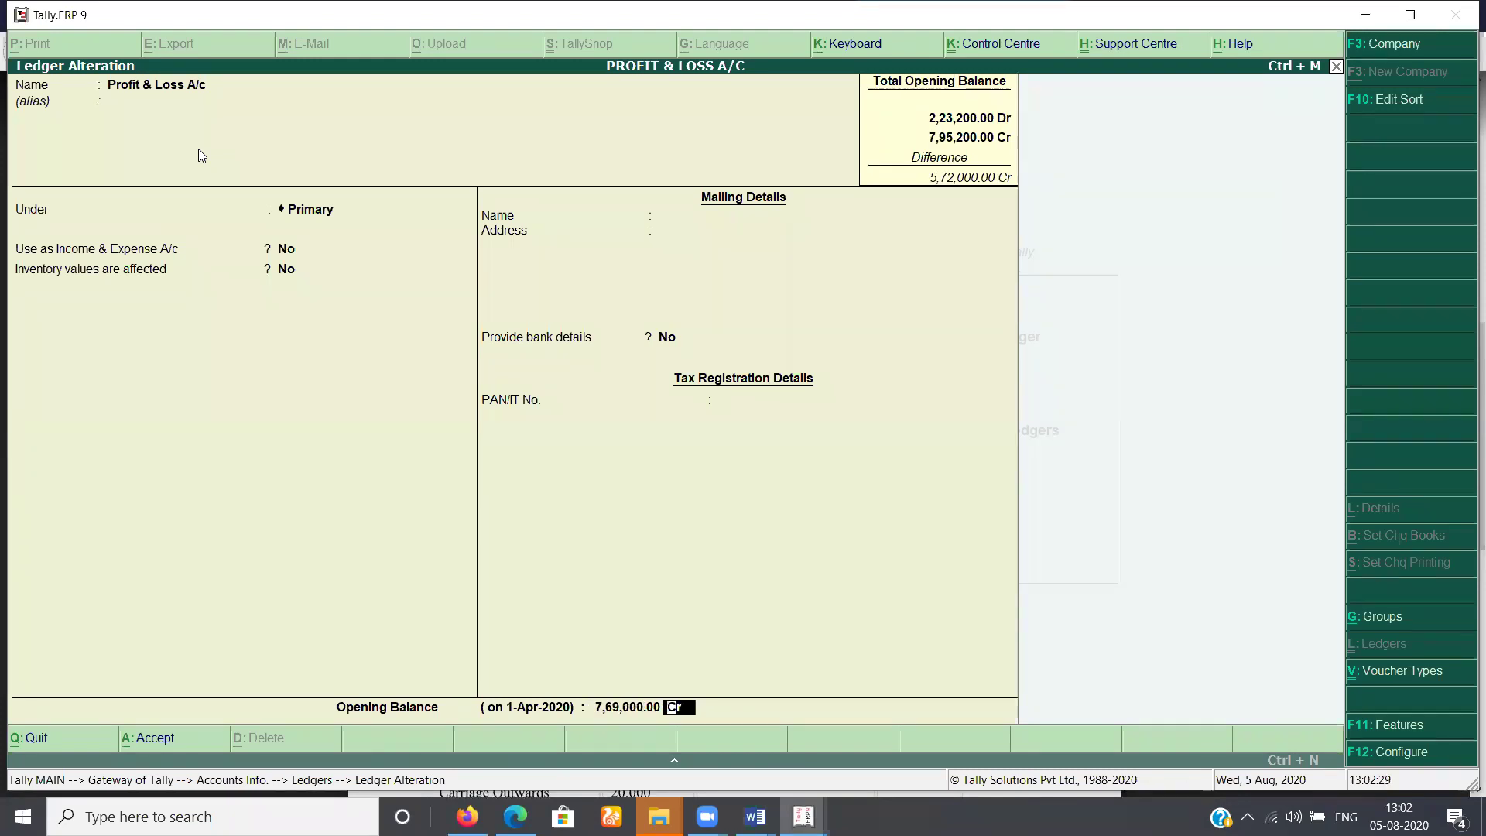
{"action": "key", "text": "Return"}
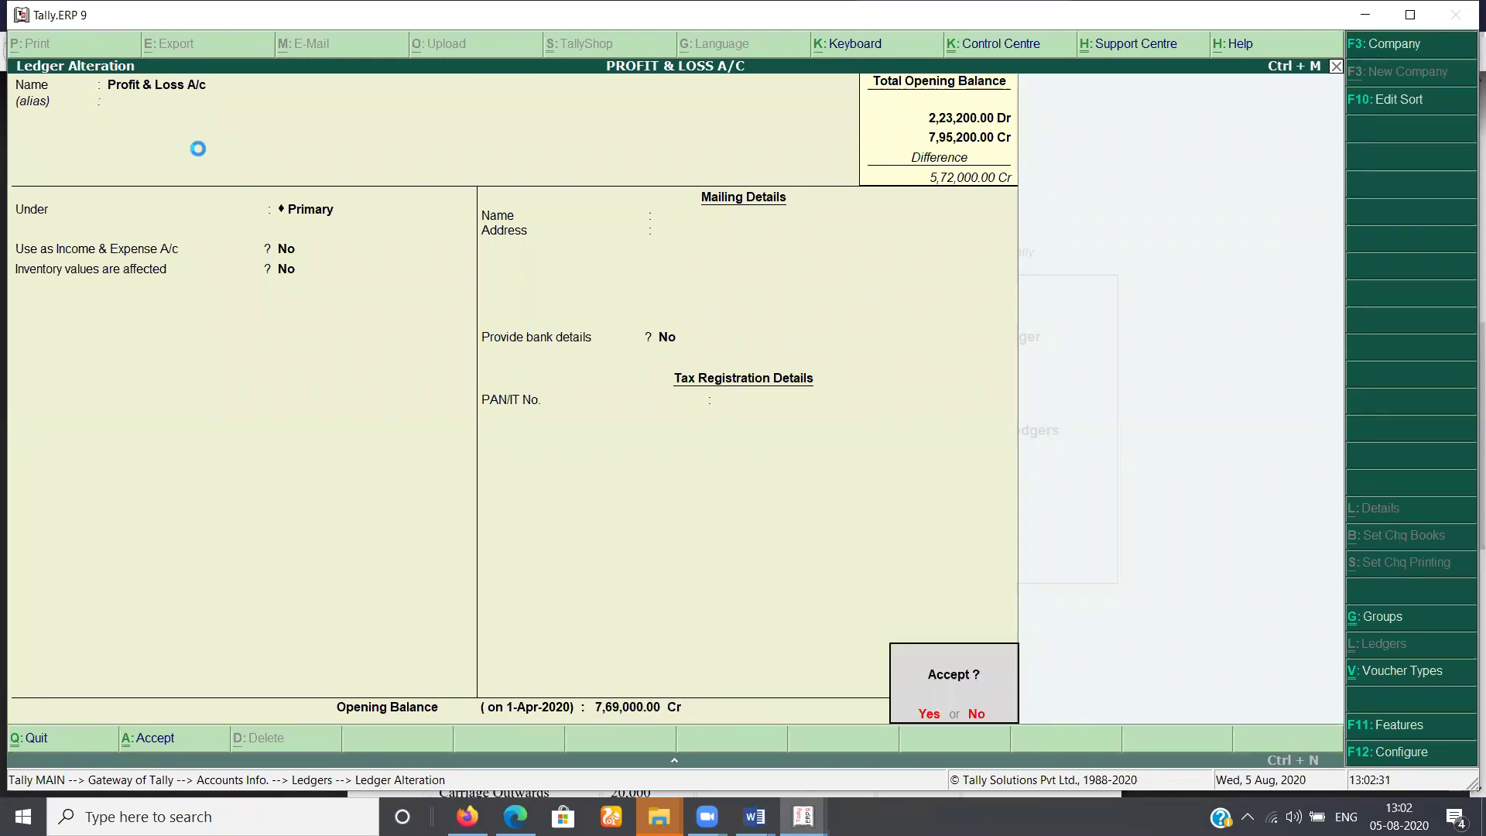
{"action": "key", "text": "Return"}
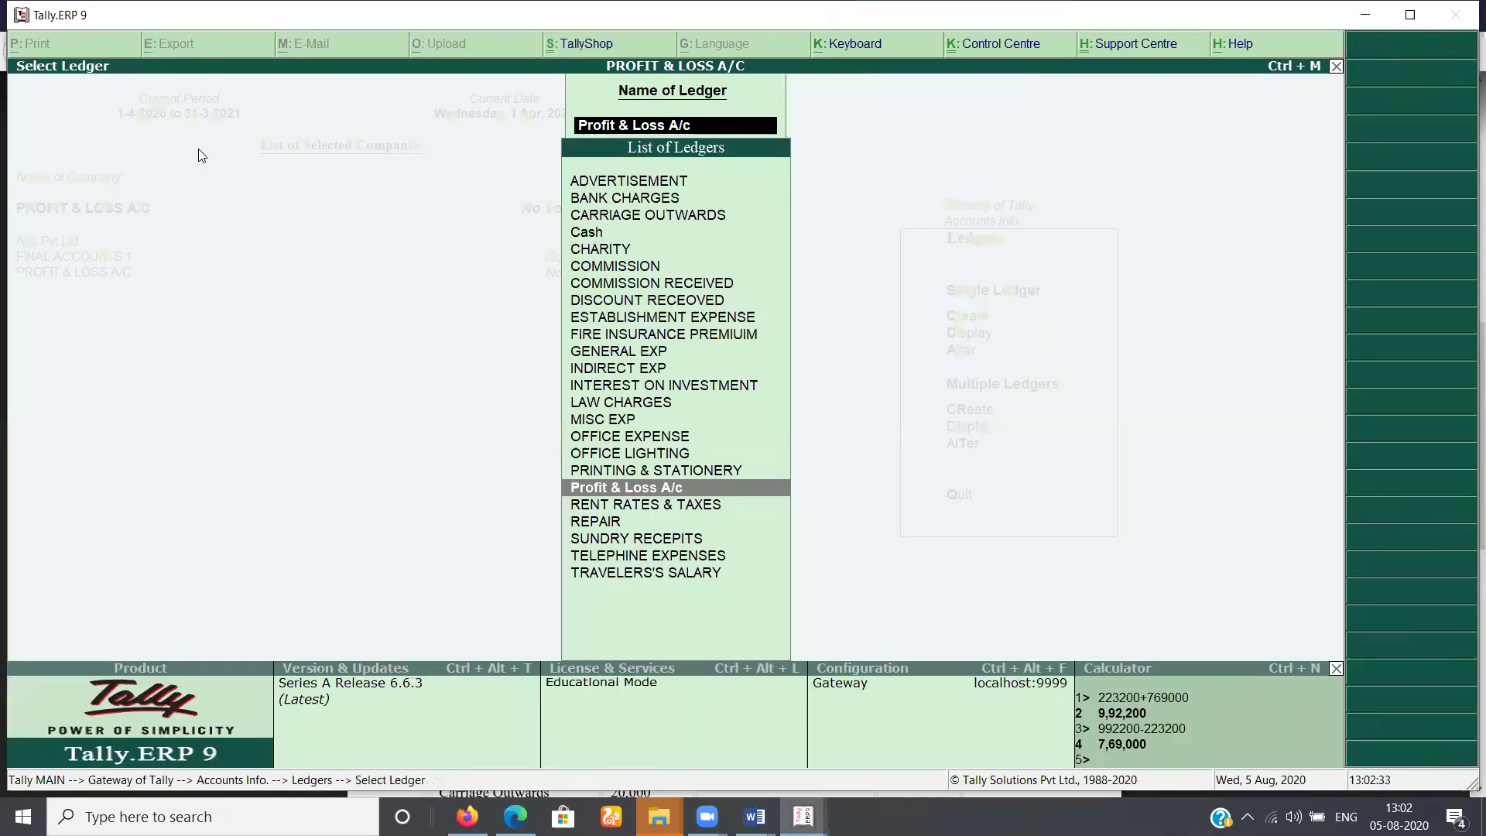
Reopen the detailed Profit & Loss report to confirm the figures, then close it
{"action": "key", "text": "Escape"}
{"action": "key", "text": "Escape"}
{"action": "key", "text": "Escape"}
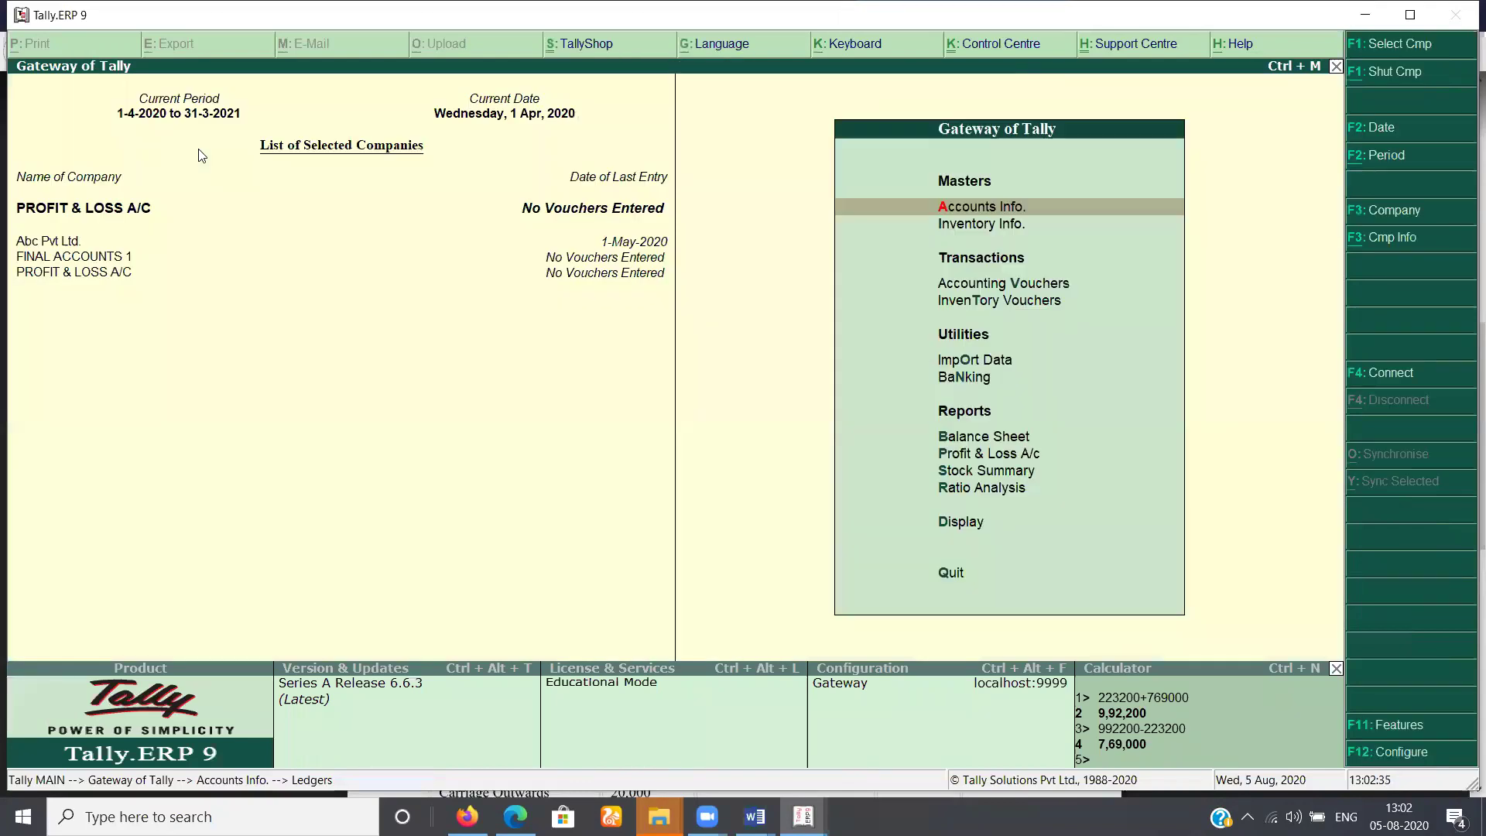
{"action": "key", "text": "Down"}
{"action": "key", "text": "Down"}
{"action": "key", "text": "Down"}
{"action": "key", "text": "Down"}
{"action": "key", "text": "Down"}
{"action": "key", "text": "Down"}
{"action": "key", "text": "Down"}
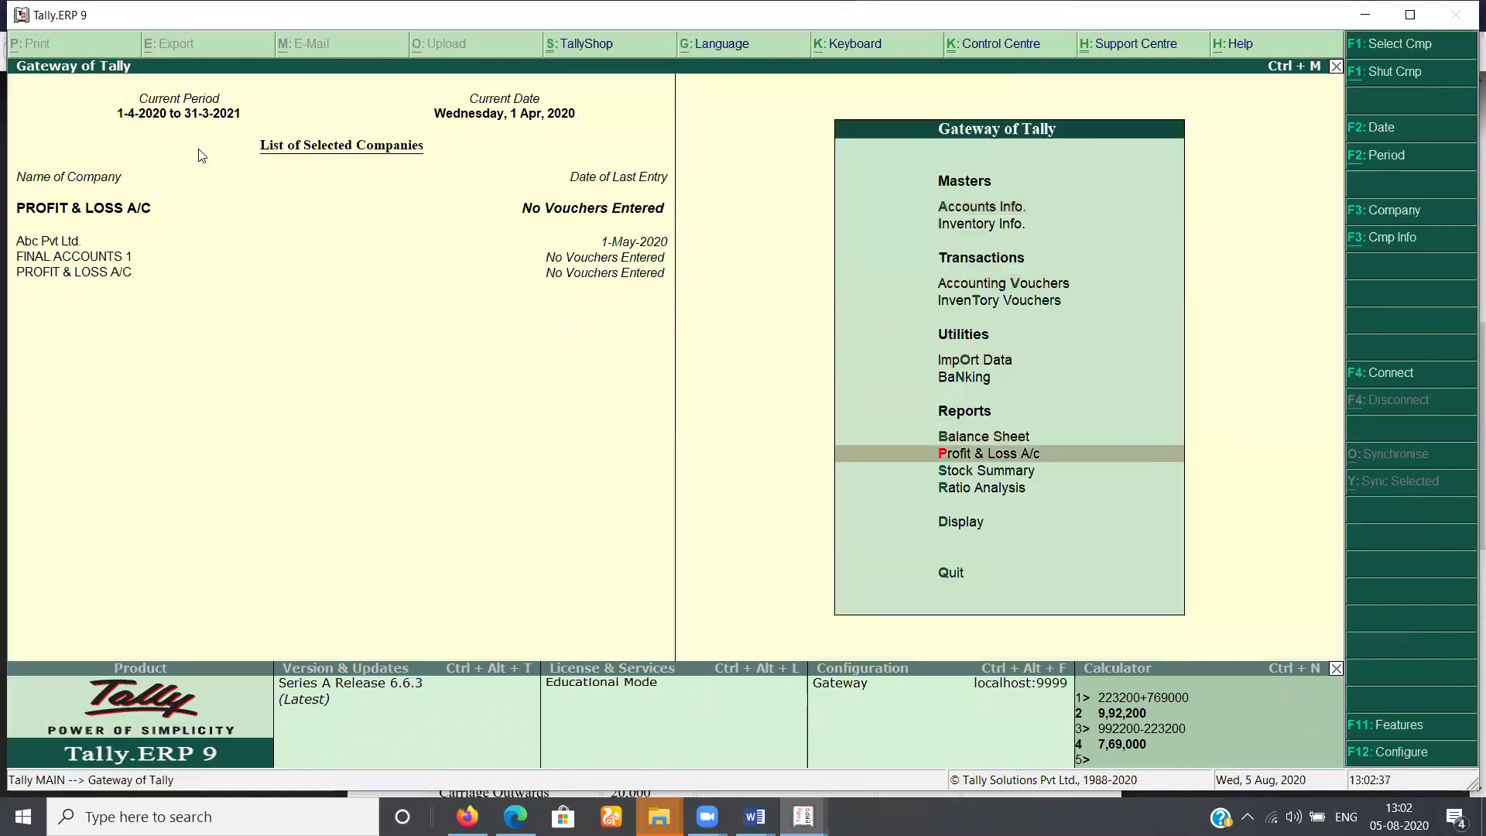
{"action": "key", "text": "Return"}
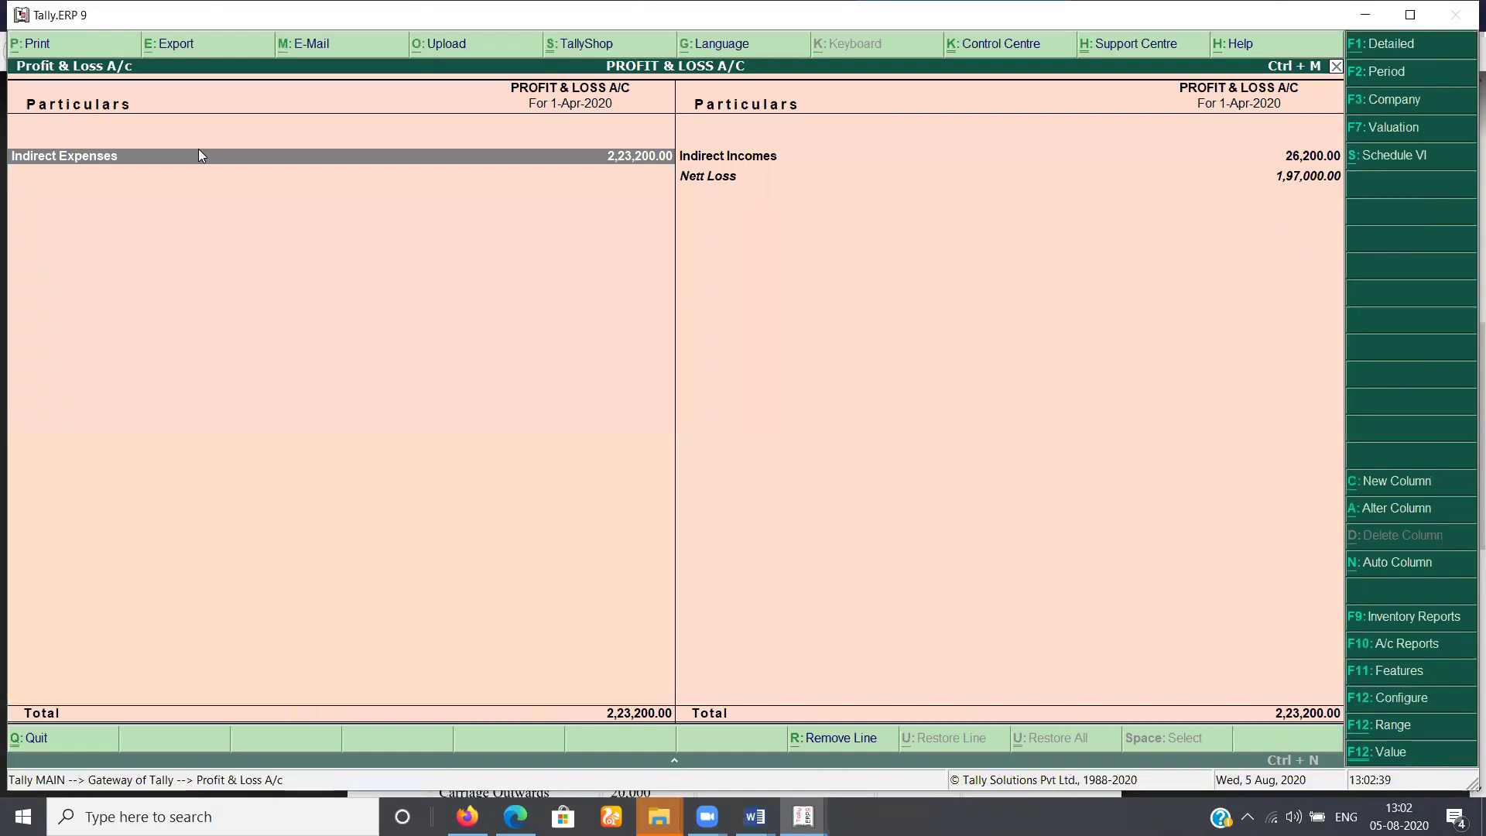
{"action": "key", "text": "alt+F1"}
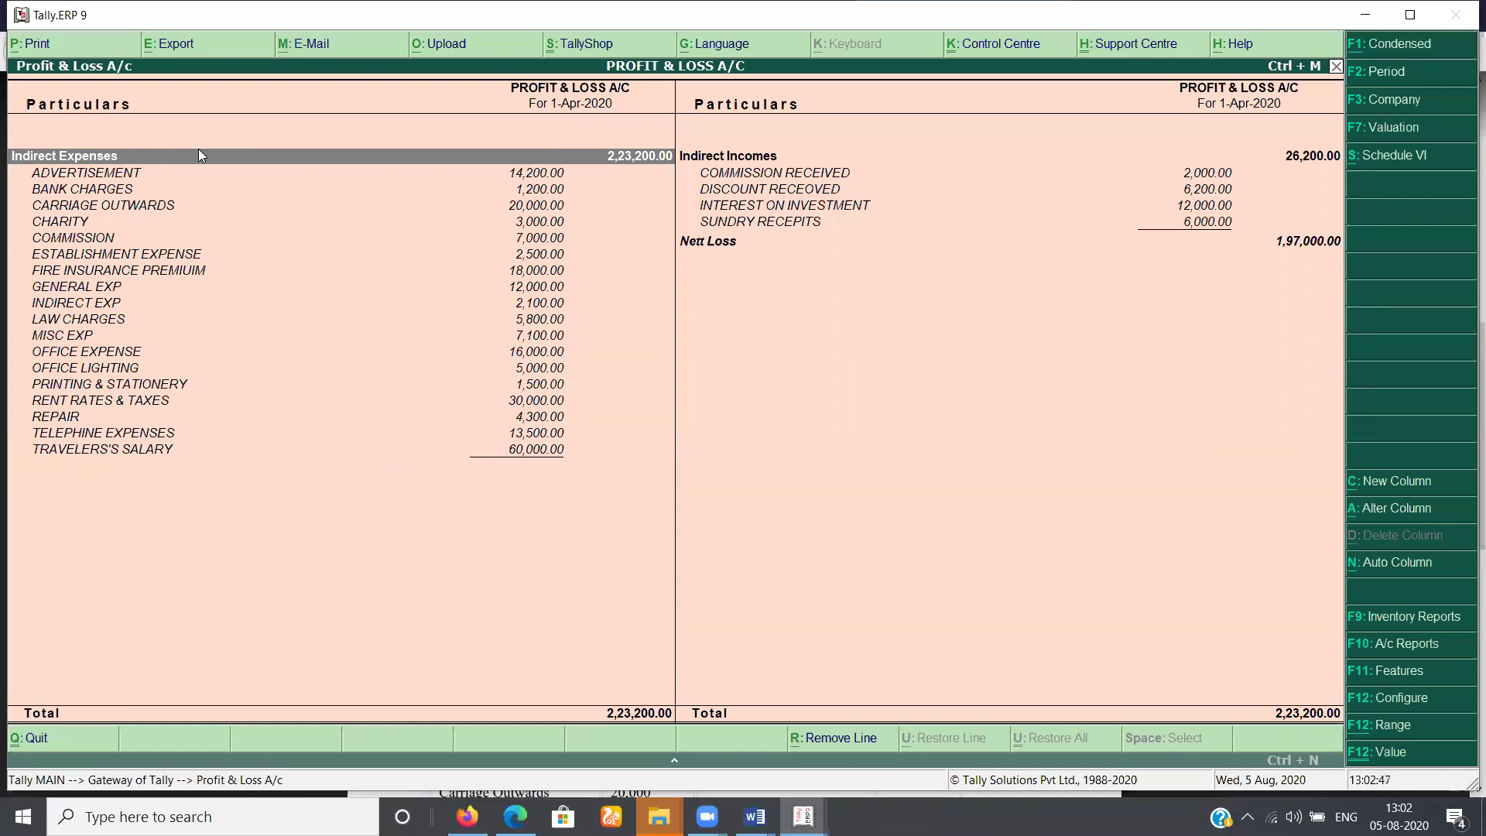
{"action": "key", "text": "Escape"}
Review the Balance Sheet's Profit & Loss A/c line at 5,72,000, then return to Gateway of Tally
{"action": "key", "text": "Up"}
{"action": "key", "text": "Return"}
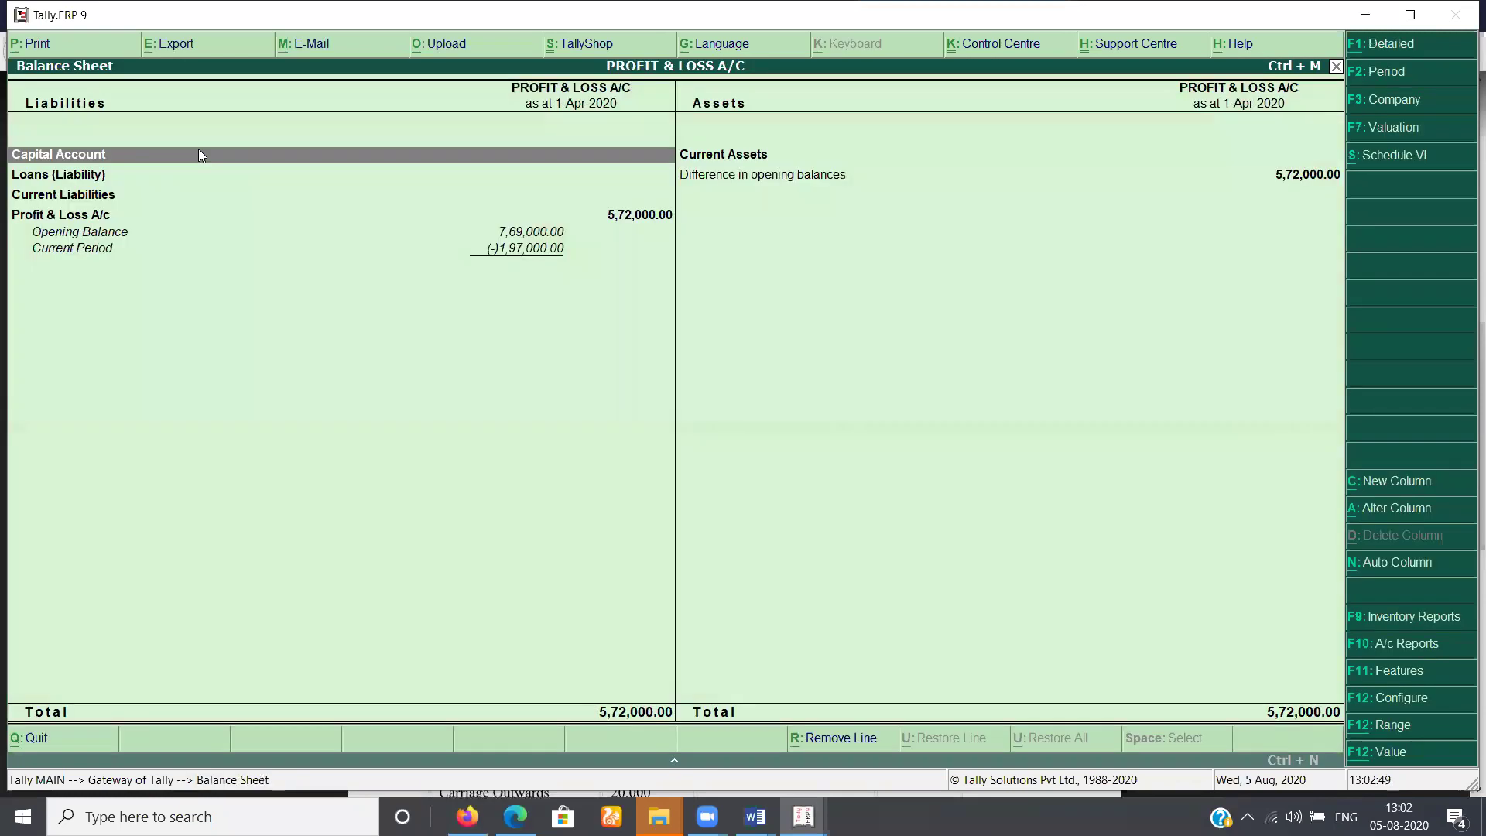
{"action": "key", "text": "Down"}
{"action": "key", "text": "Down"}
{"action": "key", "text": "Down"}
{"action": "key", "text": "Return"}
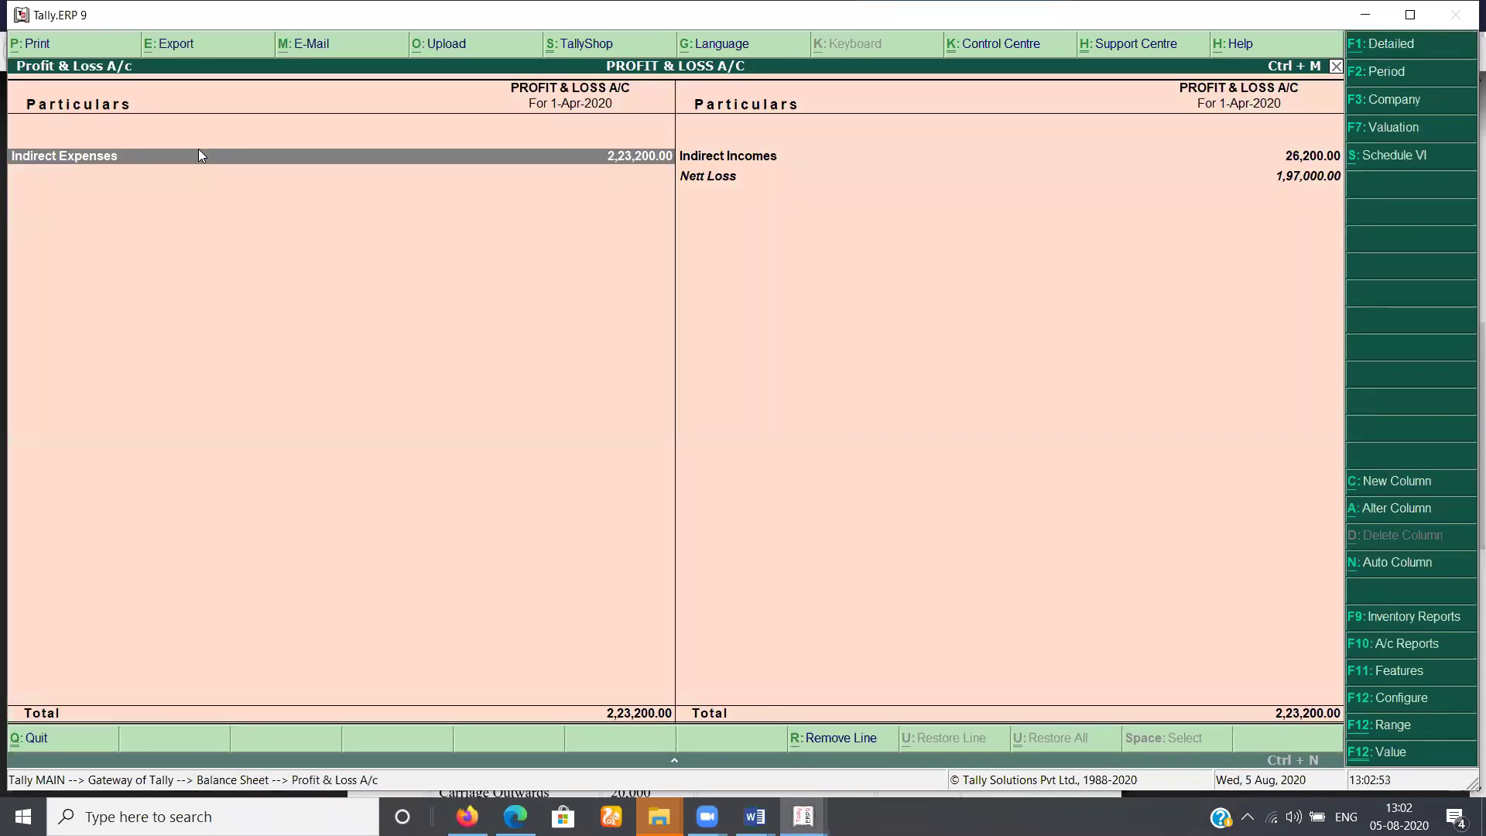
{"action": "key", "text": "Escape"}
{"action": "key", "text": "Right"}
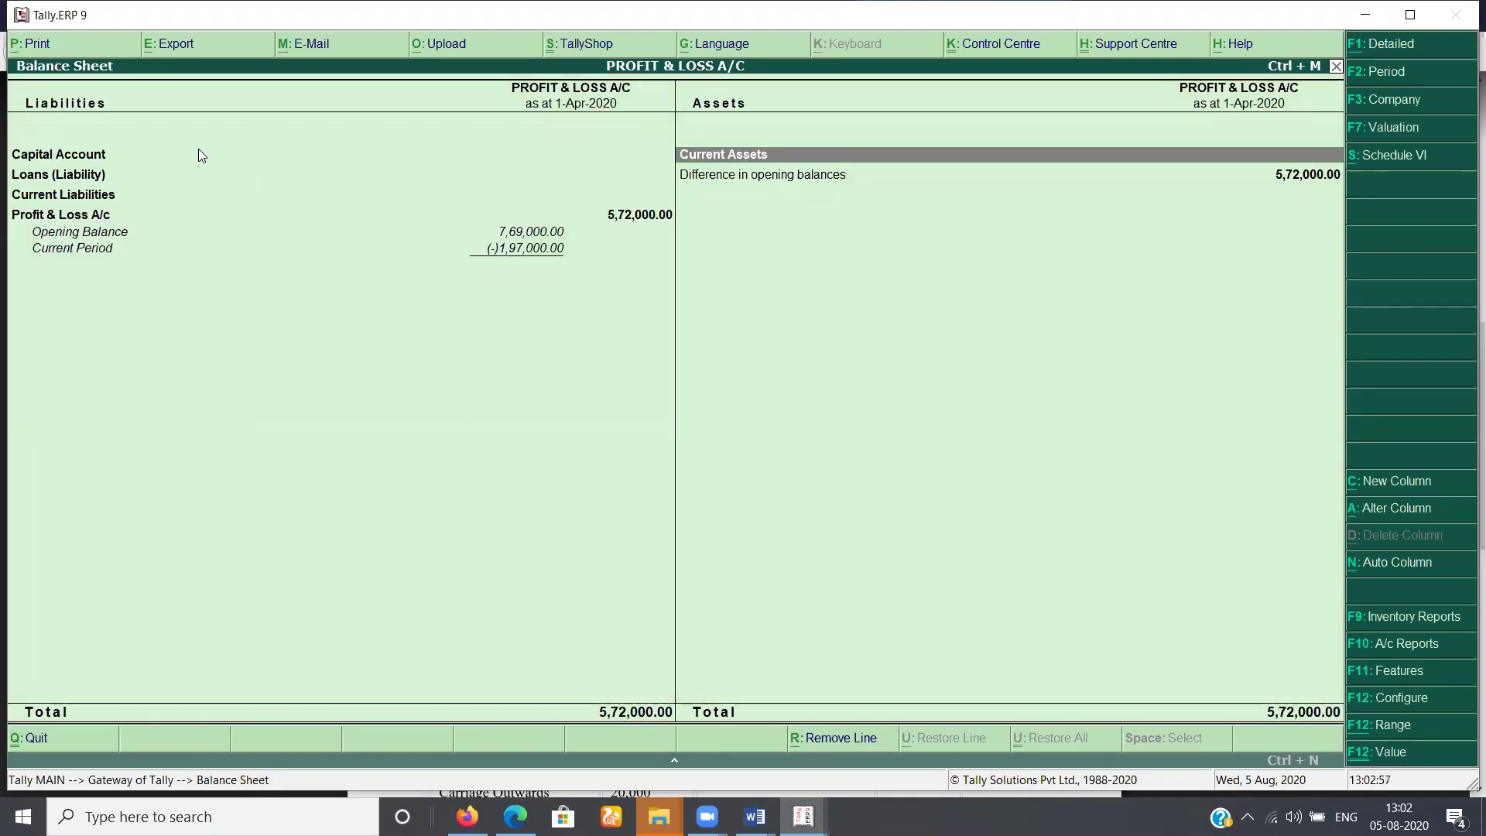
{"action": "key", "text": "Left"}
{"action": "key", "text": "Down"}
{"action": "key", "text": "Down"}
{"action": "key", "text": "Down"}
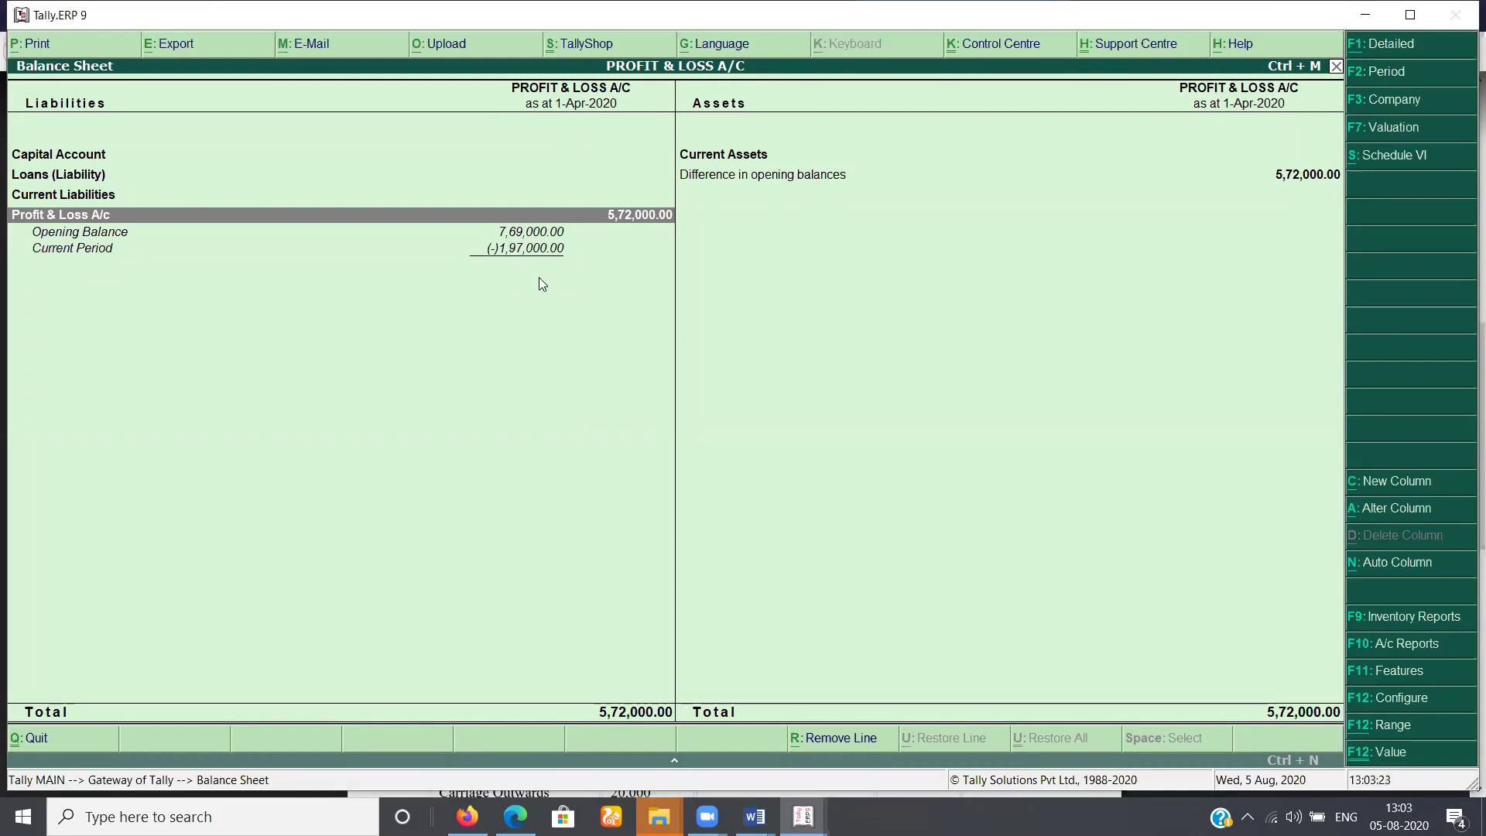
{"action": "key", "text": "Escape"}
{"action": "key", "text": "Home"}
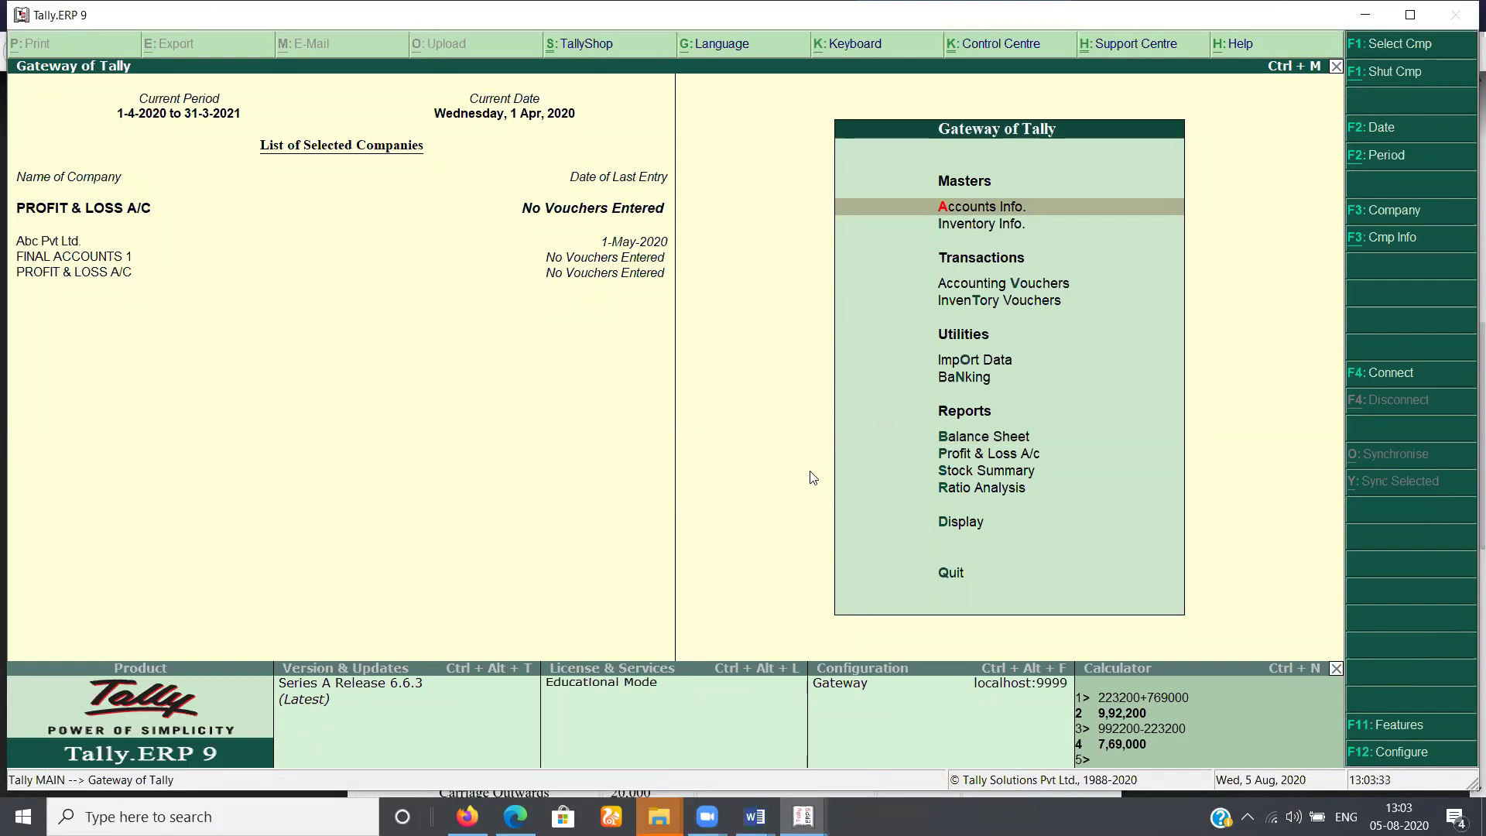
View the Profit & Loss A/c report's 1,97,000 Nett Loss, then switch to the browser
{"action": "key", "text": "Down"}
{"action": "key", "text": "Down"}
{"action": "key", "text": "Down"}
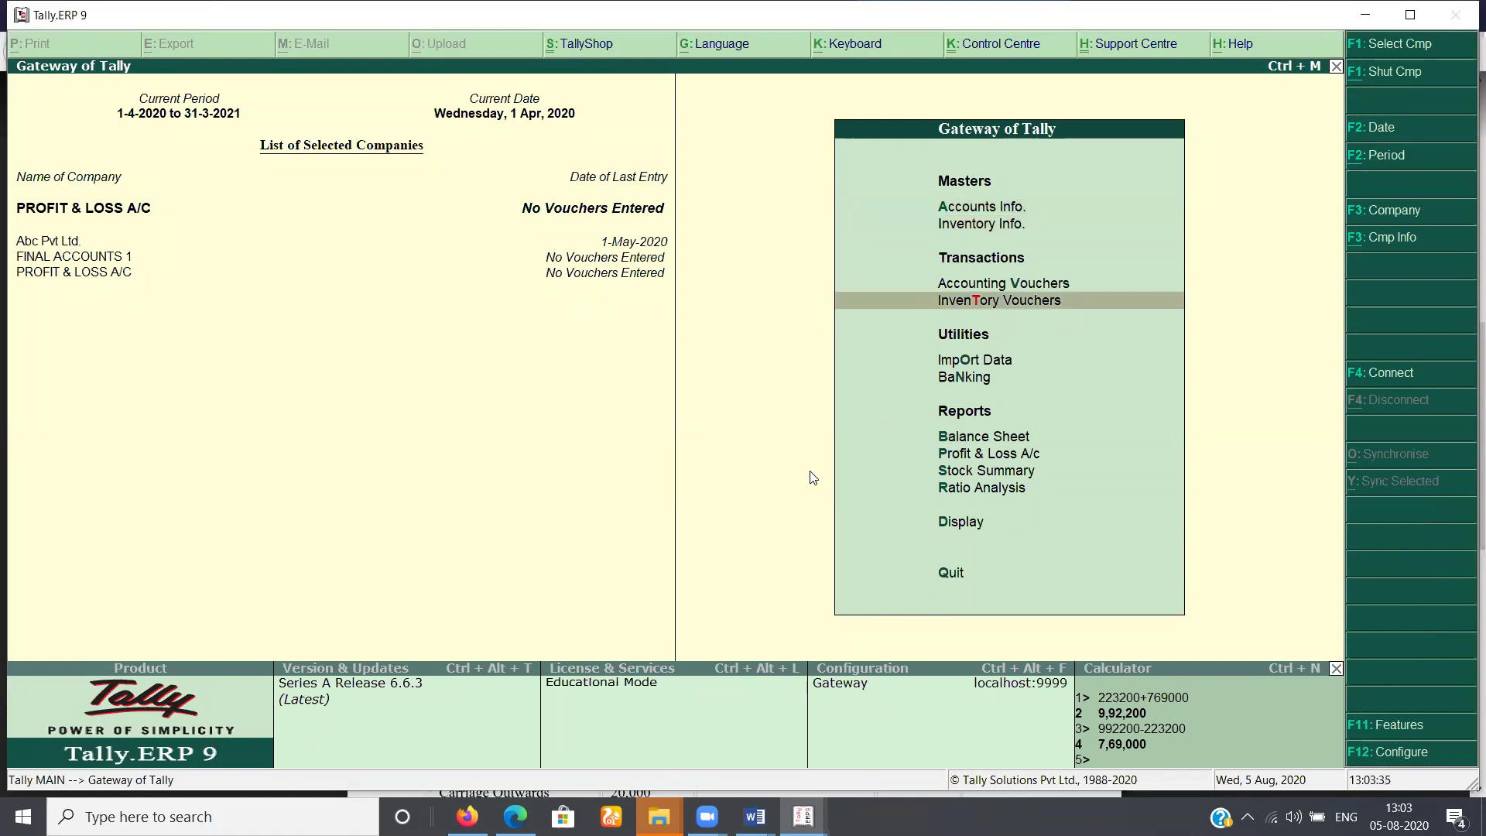
{"action": "key", "text": "Down"}
{"action": "key", "text": "Down"}
{"action": "key", "text": "Down"}
{"action": "key", "text": "Down"}
{"action": "key", "text": "Return"}
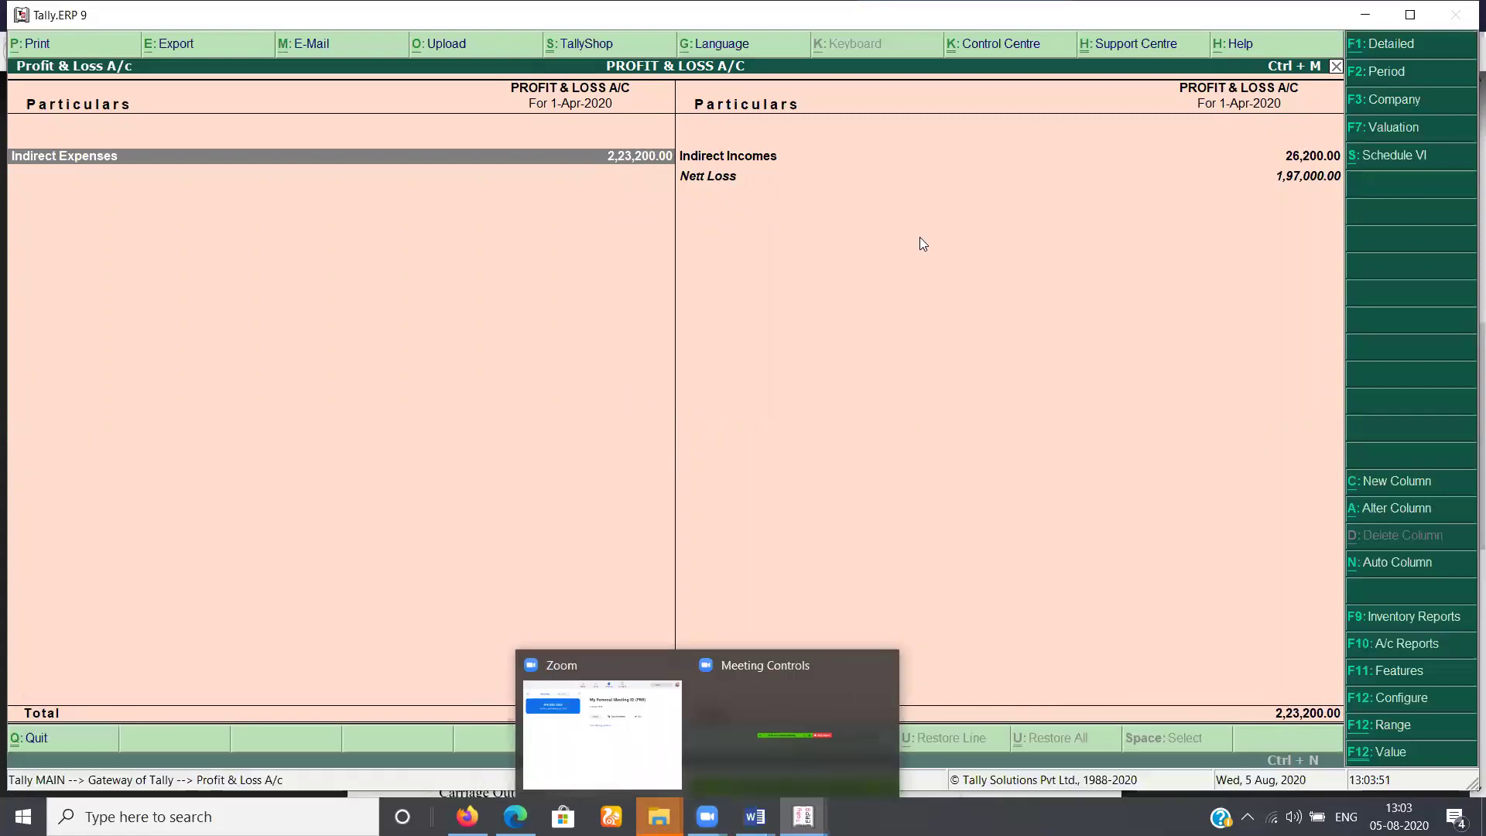
{"action": "key", "text": "alt+Tab"}
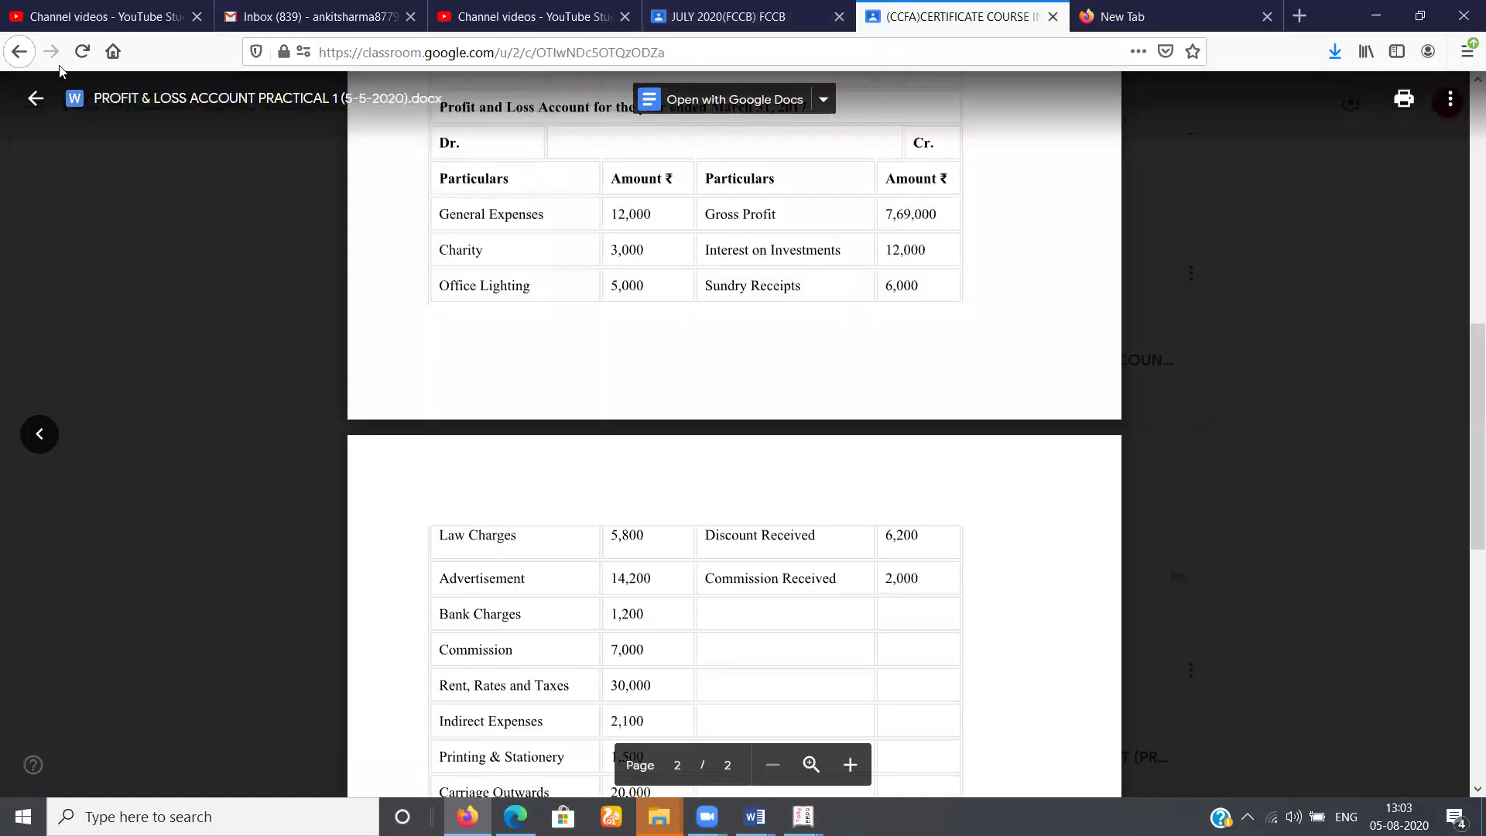
Close the document viewer and return to the Classroom stream
{"action": "left_click", "coordinate": [38, 100]}
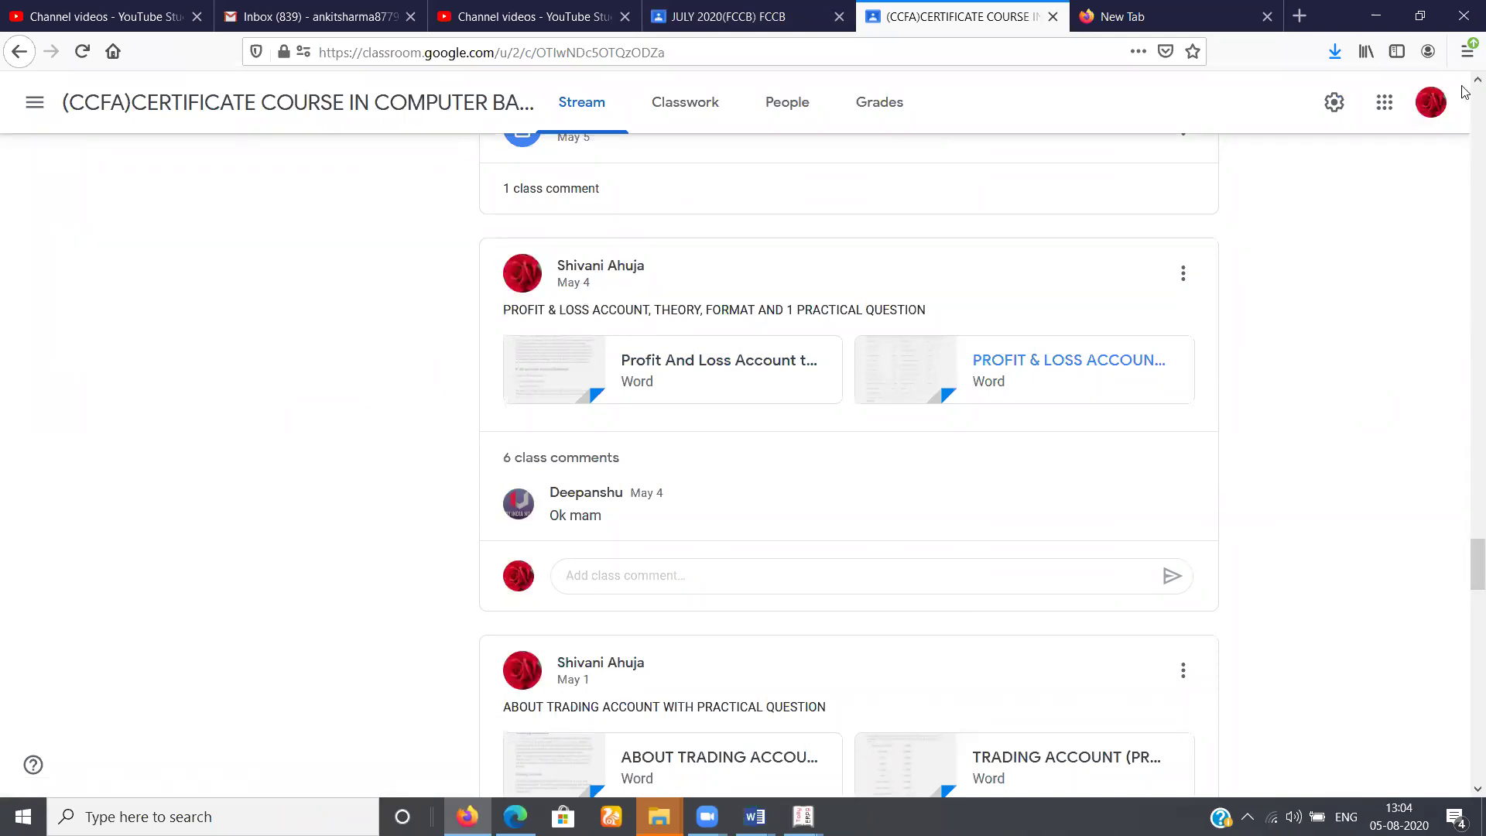
{"action": "scroll", "coordinate": [1464, 84], "scroll_direction": "up", "scroll_amount": 3}
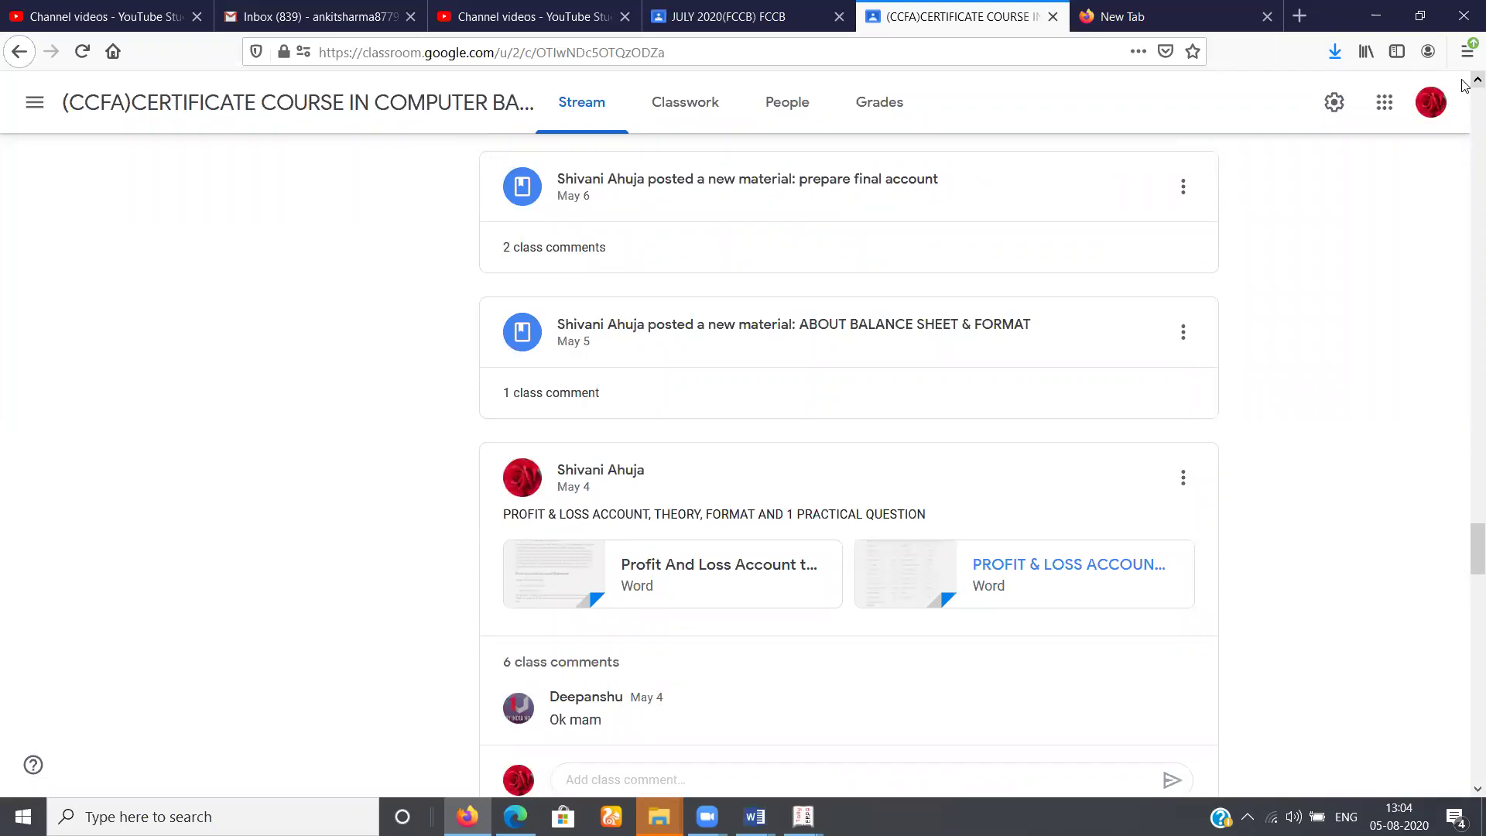
{"action": "scroll", "coordinate": [1465, 86], "scroll_direction": "up", "scroll_amount": 1}
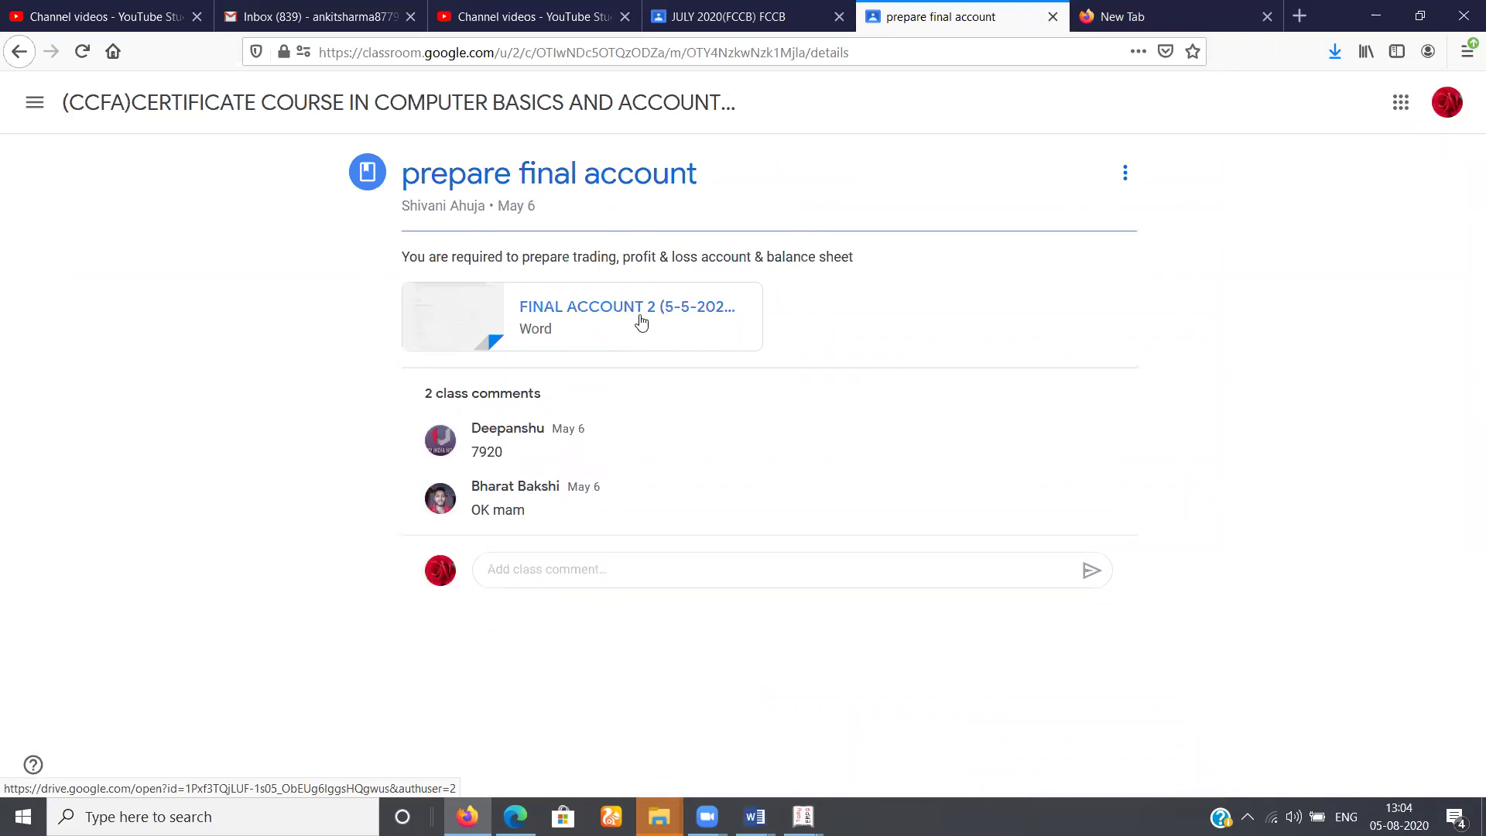
Preview the FINAL ACCOUNT 2 attachment with Question 2 and its solution
{"action": "left_click", "coordinate": [639, 322]}
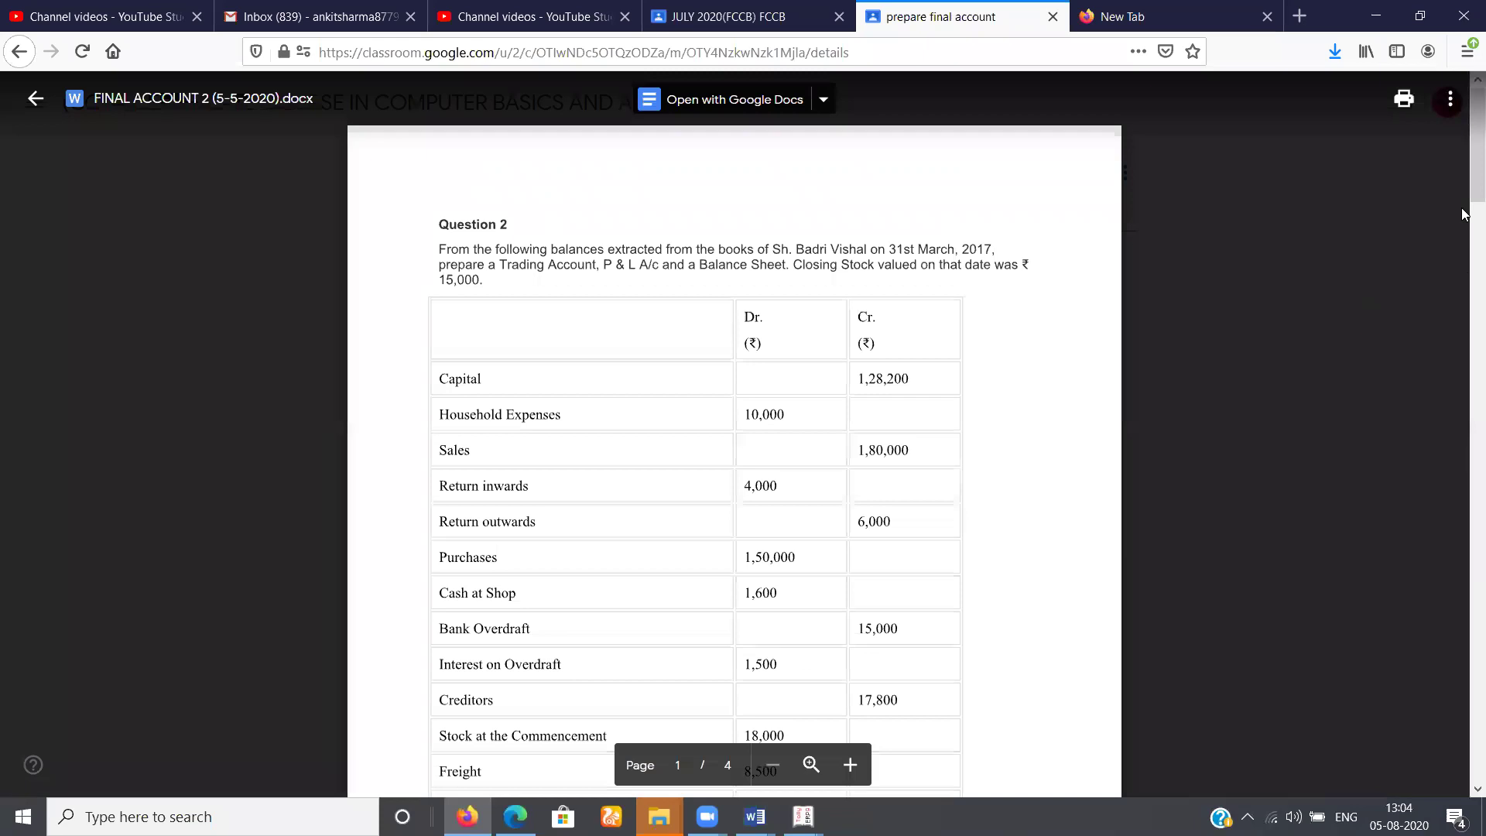
{"action": "scroll", "coordinate": [1464, 210], "scroll_direction": "down", "scroll_amount": 2}
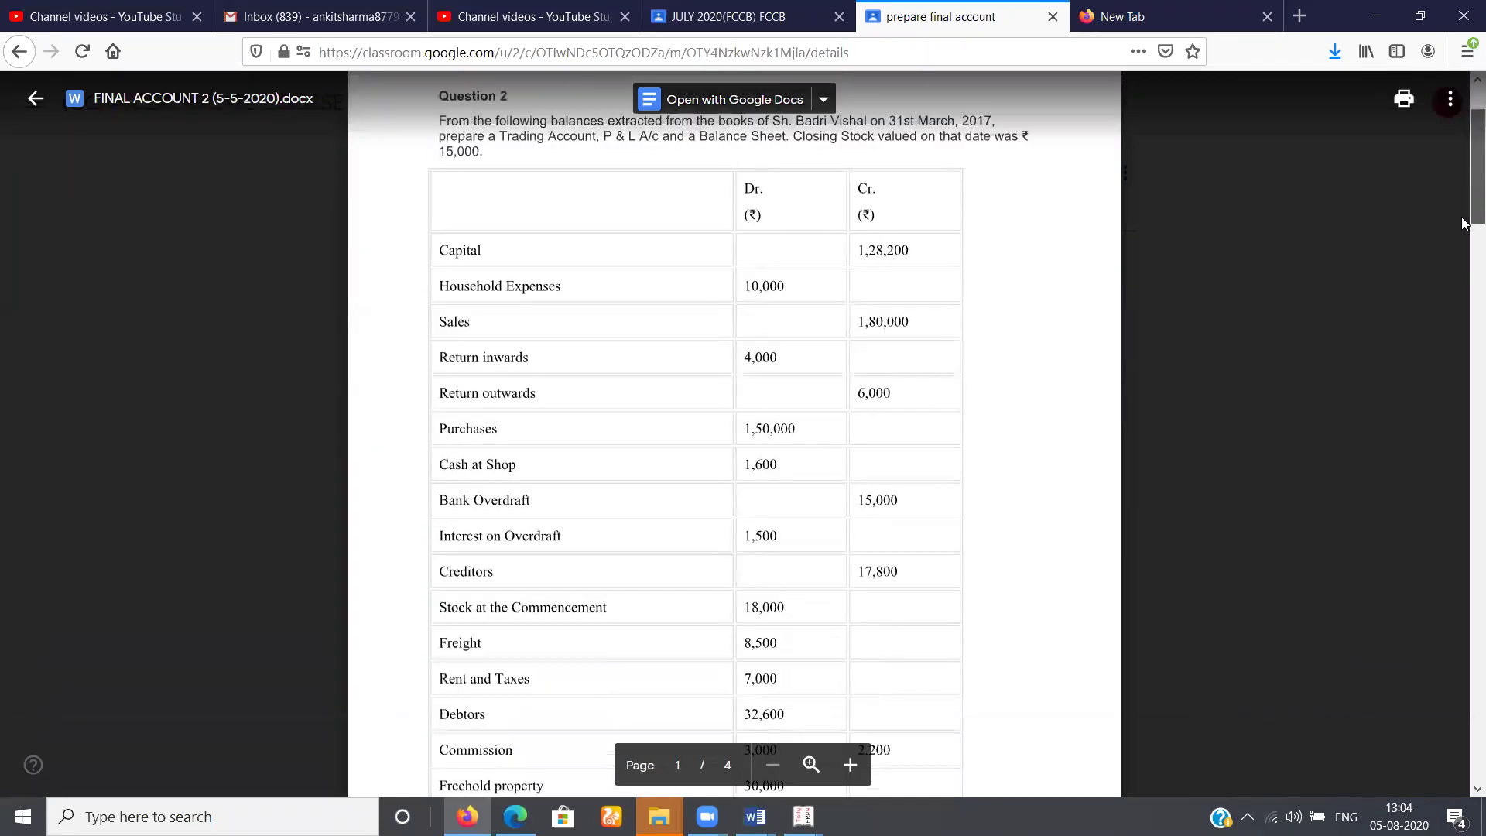
{"action": "scroll", "coordinate": [1464, 254], "scroll_direction": "down", "scroll_amount": 3}
{"action": "scroll", "coordinate": [1464, 265], "scroll_direction": "down", "scroll_amount": 5}
{"action": "scroll", "coordinate": [1465, 305], "scroll_direction": "down", "scroll_amount": 4}
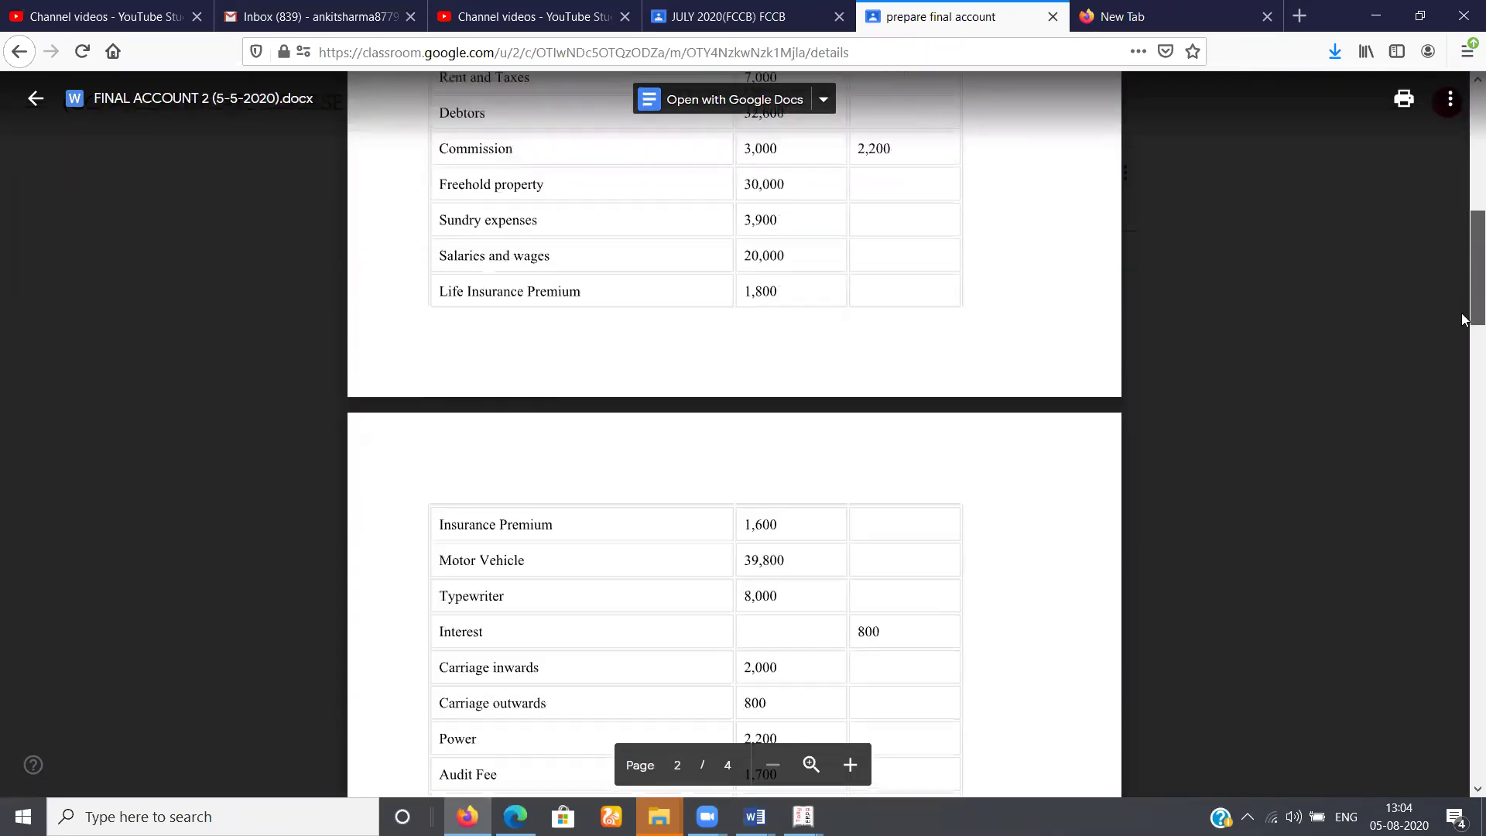
{"action": "scroll", "coordinate": [1463, 371], "scroll_direction": "down", "scroll_amount": 6}
{"action": "scroll", "coordinate": [1463, 389], "scroll_direction": "down", "scroll_amount": 2}
{"action": "scroll", "coordinate": [1464, 406], "scroll_direction": "down", "scroll_amount": 2}
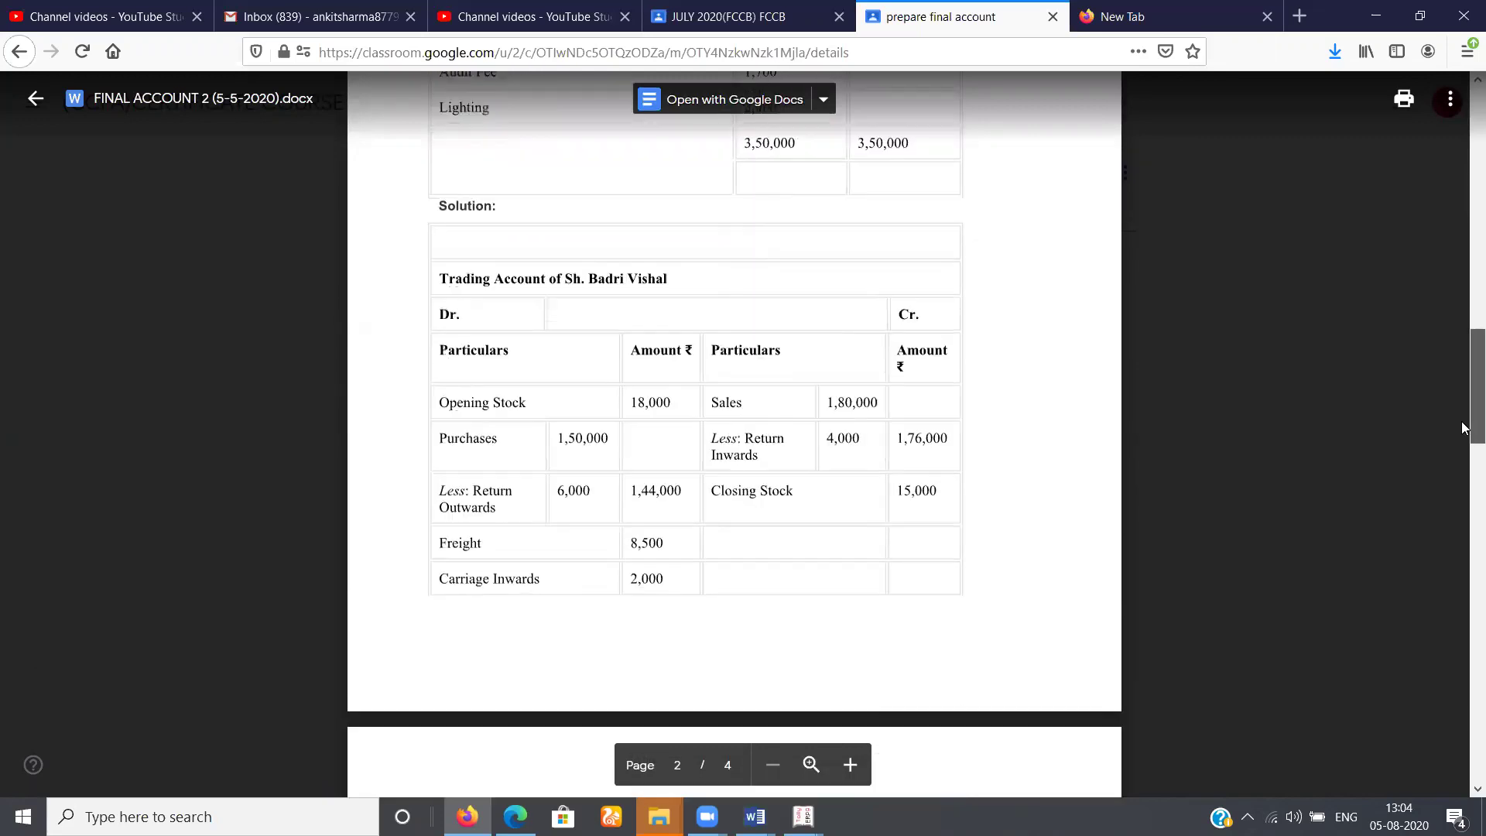
{"action": "scroll", "coordinate": [1463, 430], "scroll_direction": "down", "scroll_amount": 1}
{"action": "scroll", "coordinate": [1465, 440], "scroll_direction": "down", "scroll_amount": 1}
{"action": "scroll", "coordinate": [1463, 488], "scroll_direction": "down", "scroll_amount": 7}
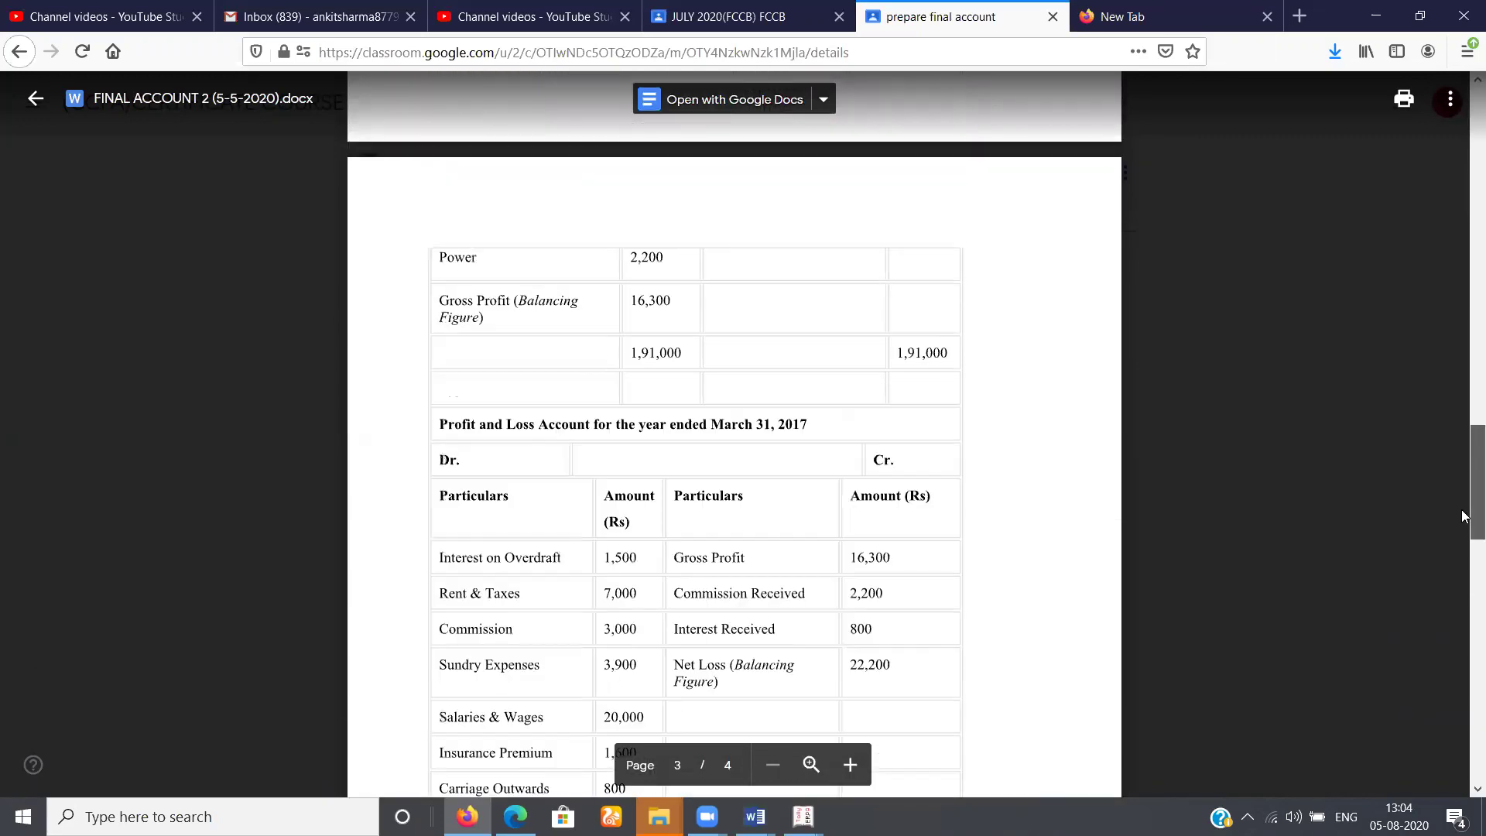
{"action": "scroll", "coordinate": [1464, 558], "scroll_direction": "down", "scroll_amount": 4}
{"action": "scroll", "coordinate": [1464, 575], "scroll_direction": "down", "scroll_amount": 1}
{"action": "scroll", "coordinate": [1464, 604], "scroll_direction": "down", "scroll_amount": 3}
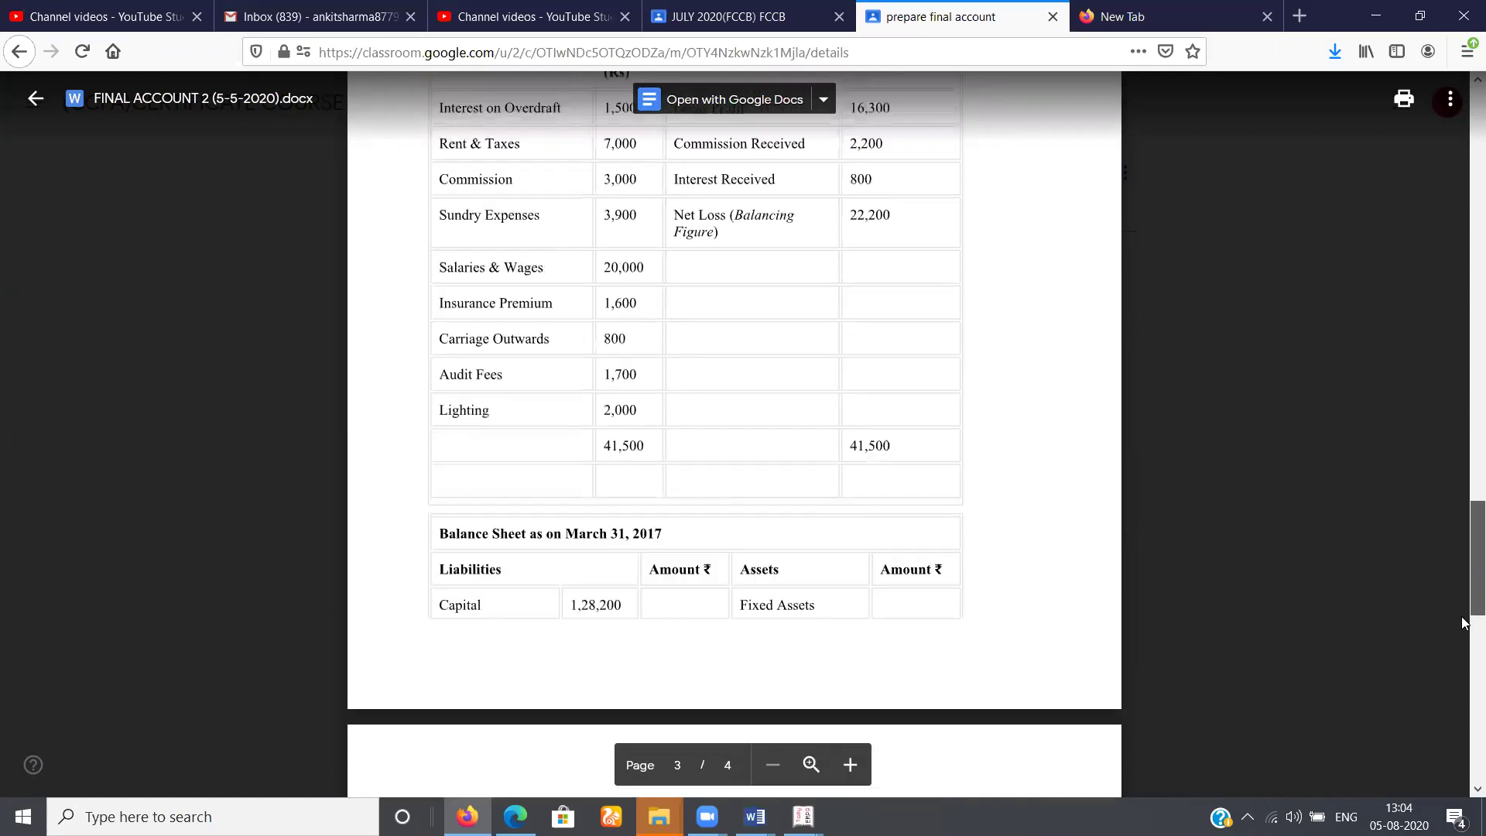
{"action": "scroll", "coordinate": [1463, 639], "scroll_direction": "down", "scroll_amount": 4}
{"action": "scroll", "coordinate": [1463, 646], "scroll_direction": "down", "scroll_amount": 4}
{"action": "scroll", "coordinate": [1463, 653], "scroll_direction": "down", "scroll_amount": 1}
{"action": "scroll", "coordinate": [1464, 658], "scroll_direction": "down", "scroll_amount": 1}
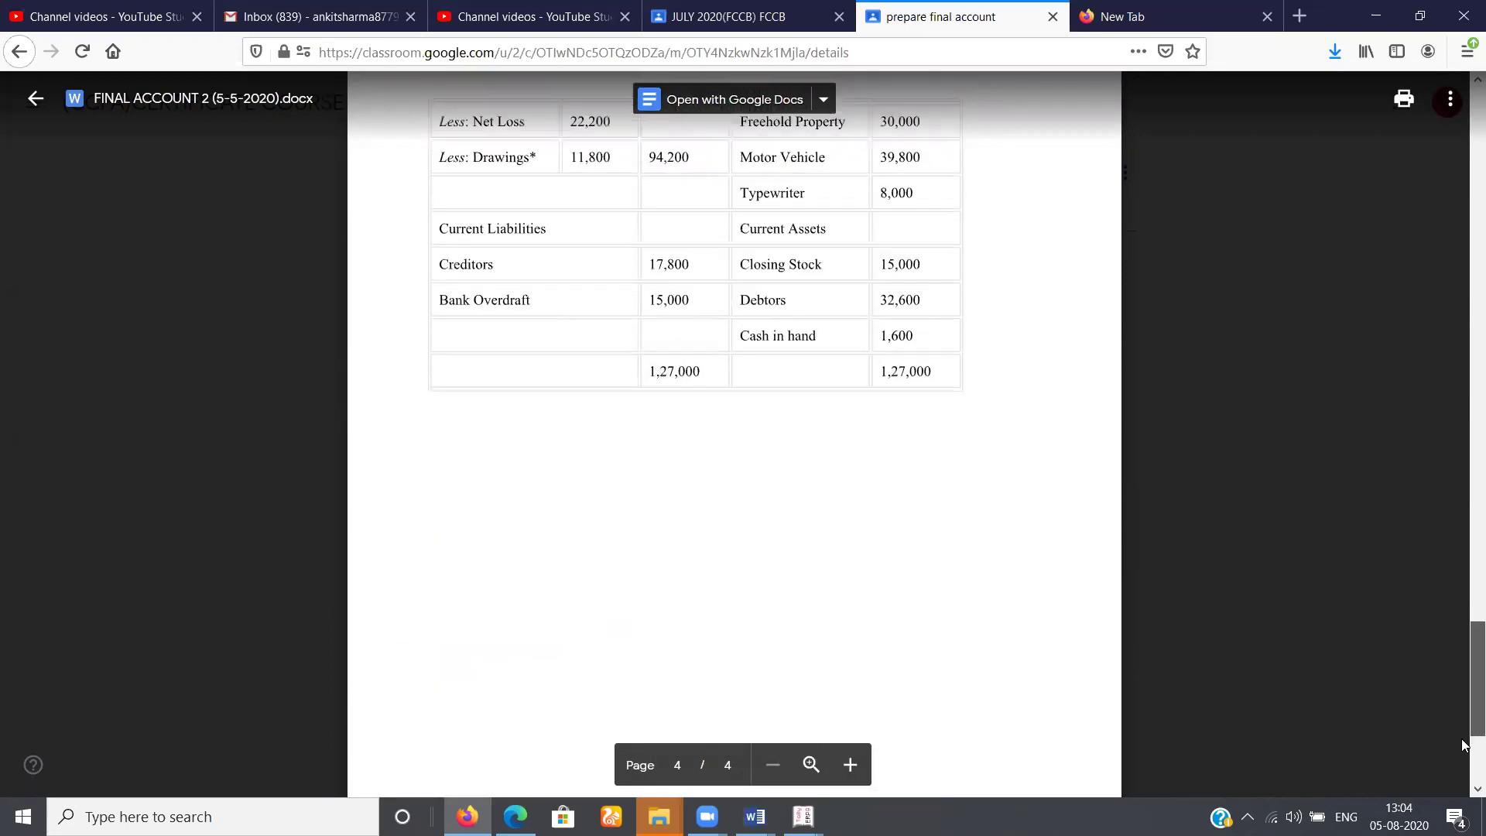
{"action": "scroll", "coordinate": [1463, 662], "scroll_direction": "down", "scroll_amount": 5}
{"action": "scroll", "coordinate": [1462, 598], "scroll_direction": "up", "scroll_amount": 10}
{"action": "scroll", "coordinate": [1453, 415], "scroll_direction": "up", "scroll_amount": 10}
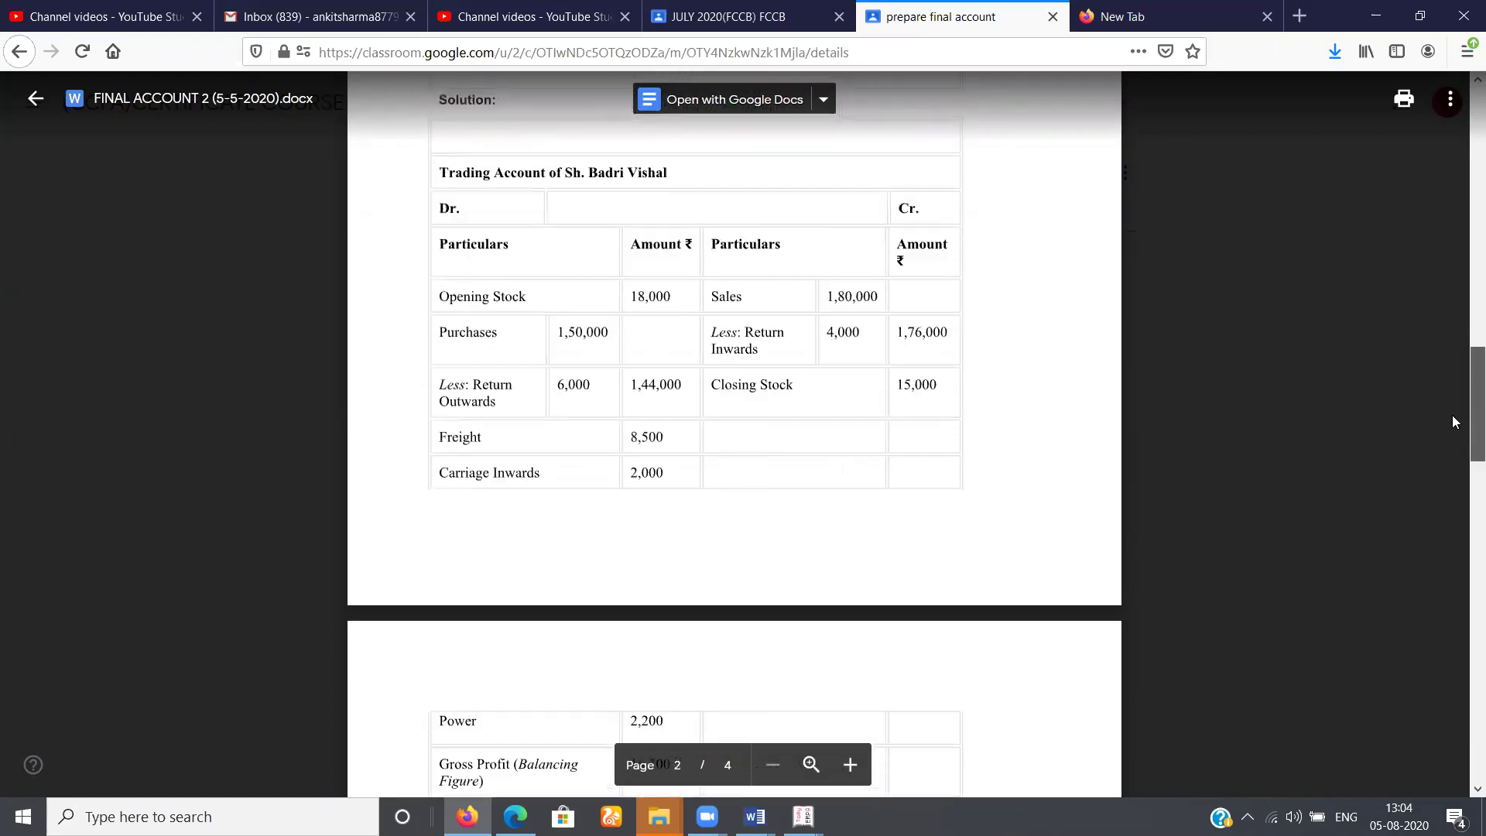
{"action": "scroll", "coordinate": [1446, 329], "scroll_direction": "up", "scroll_amount": 7}
{"action": "scroll", "coordinate": [1441, 279], "scroll_direction": "up", "scroll_amount": 6}
{"action": "scroll", "coordinate": [1437, 224], "scroll_direction": "up", "scroll_amount": 7}
{"action": "scroll", "coordinate": [1436, 208], "scroll_direction": "up", "scroll_amount": 3}
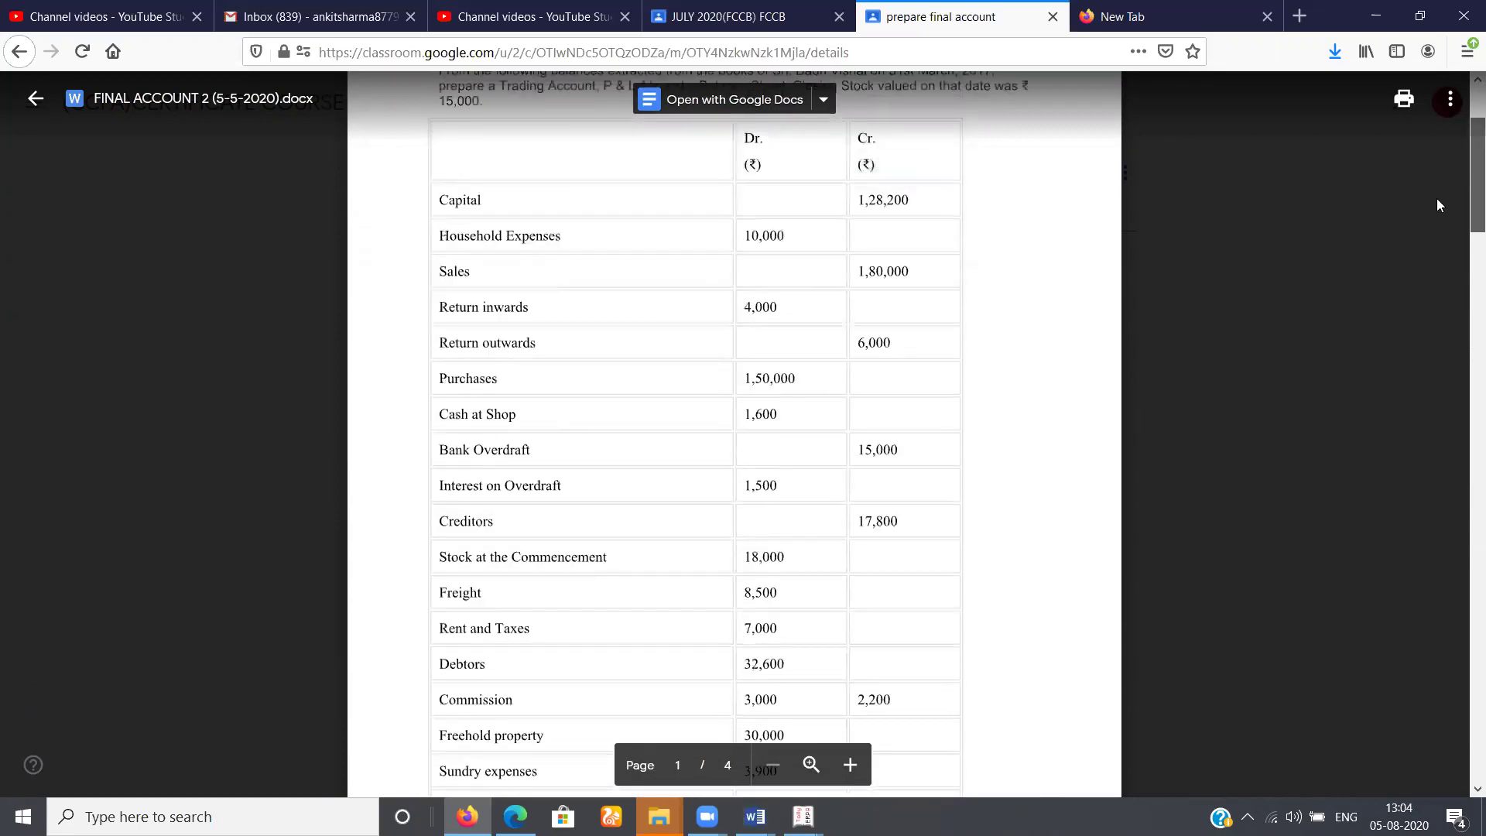
{"action": "scroll", "coordinate": [1436, 178], "scroll_direction": "up", "scroll_amount": 3}
{"action": "scroll", "coordinate": [1436, 175], "scroll_direction": "down", "scroll_amount": 1}
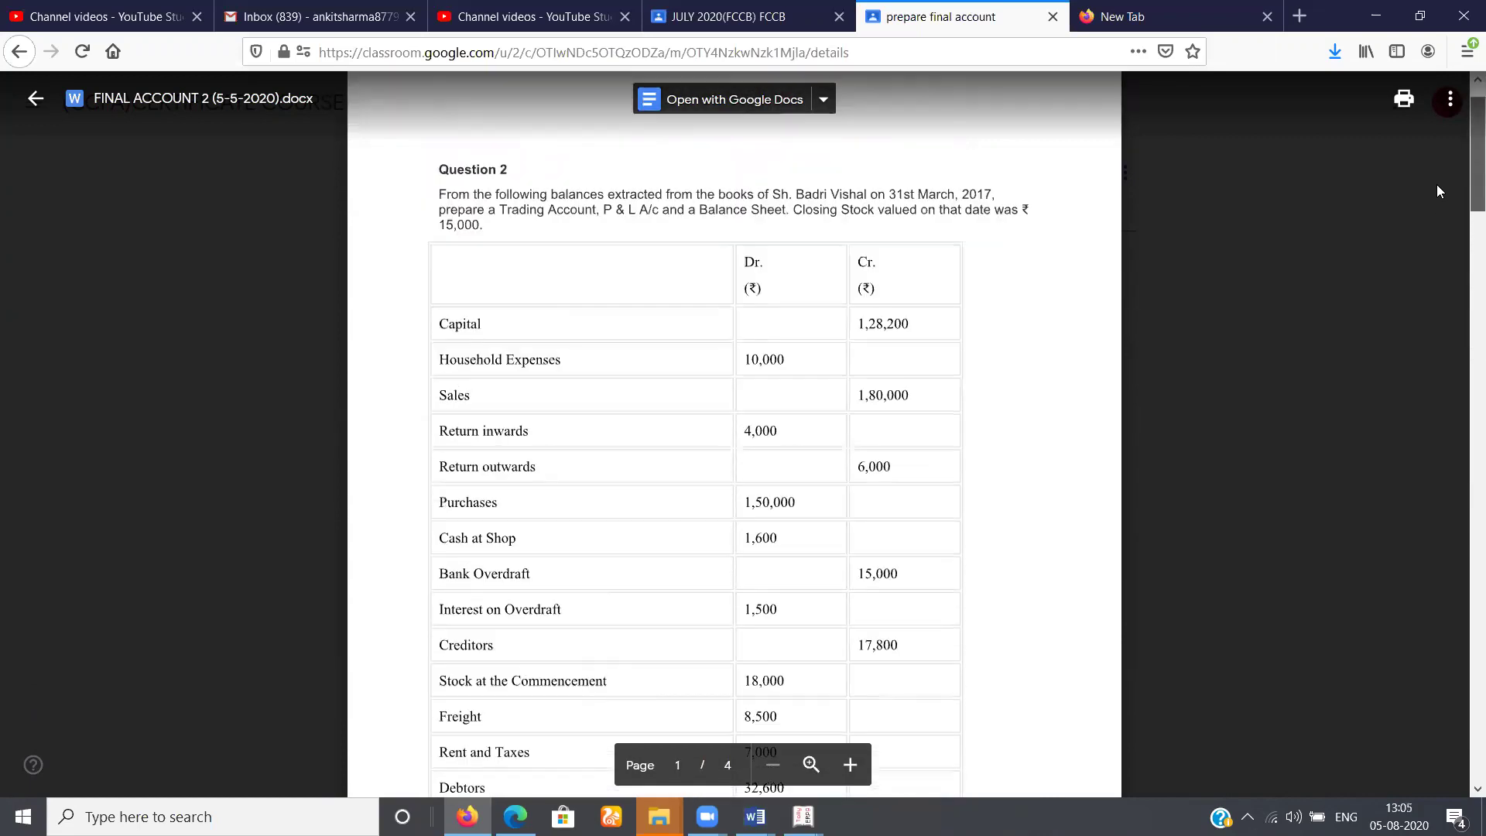
{"action": "scroll", "coordinate": [1440, 200], "scroll_direction": "down", "scroll_amount": 1}
{"action": "scroll", "coordinate": [1441, 209], "scroll_direction": "down", "scroll_amount": 1}
{"action": "scroll", "coordinate": [1437, 152], "scroll_direction": "up", "scroll_amount": 2}
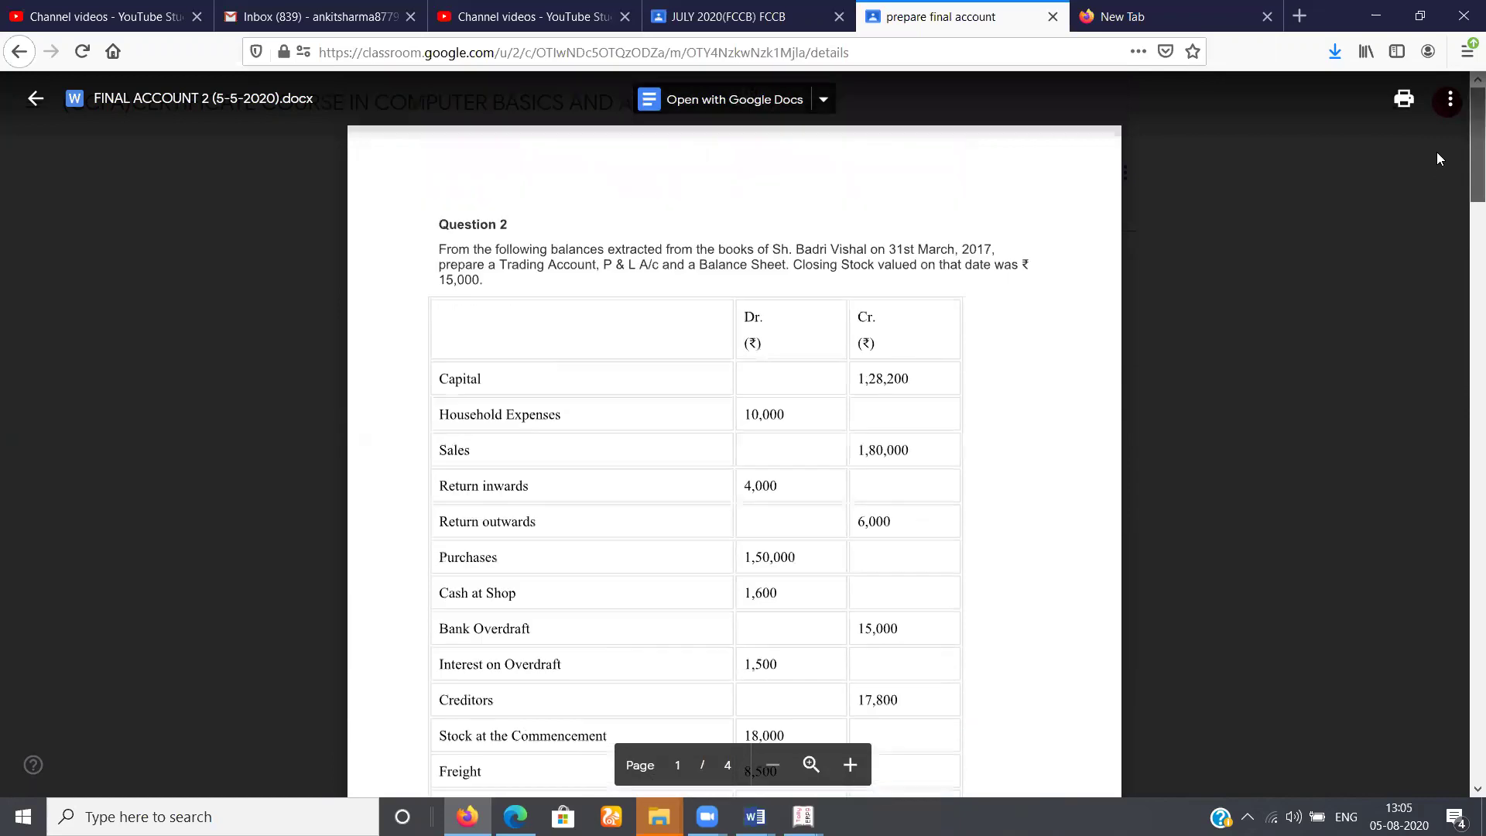
{"action": "scroll", "coordinate": [1437, 187], "scroll_direction": "down", "scroll_amount": 1}
{"action": "scroll", "coordinate": [1437, 198], "scroll_direction": "down", "scroll_amount": 2}
{"action": "scroll", "coordinate": [1437, 244], "scroll_direction": "down", "scroll_amount": 5}
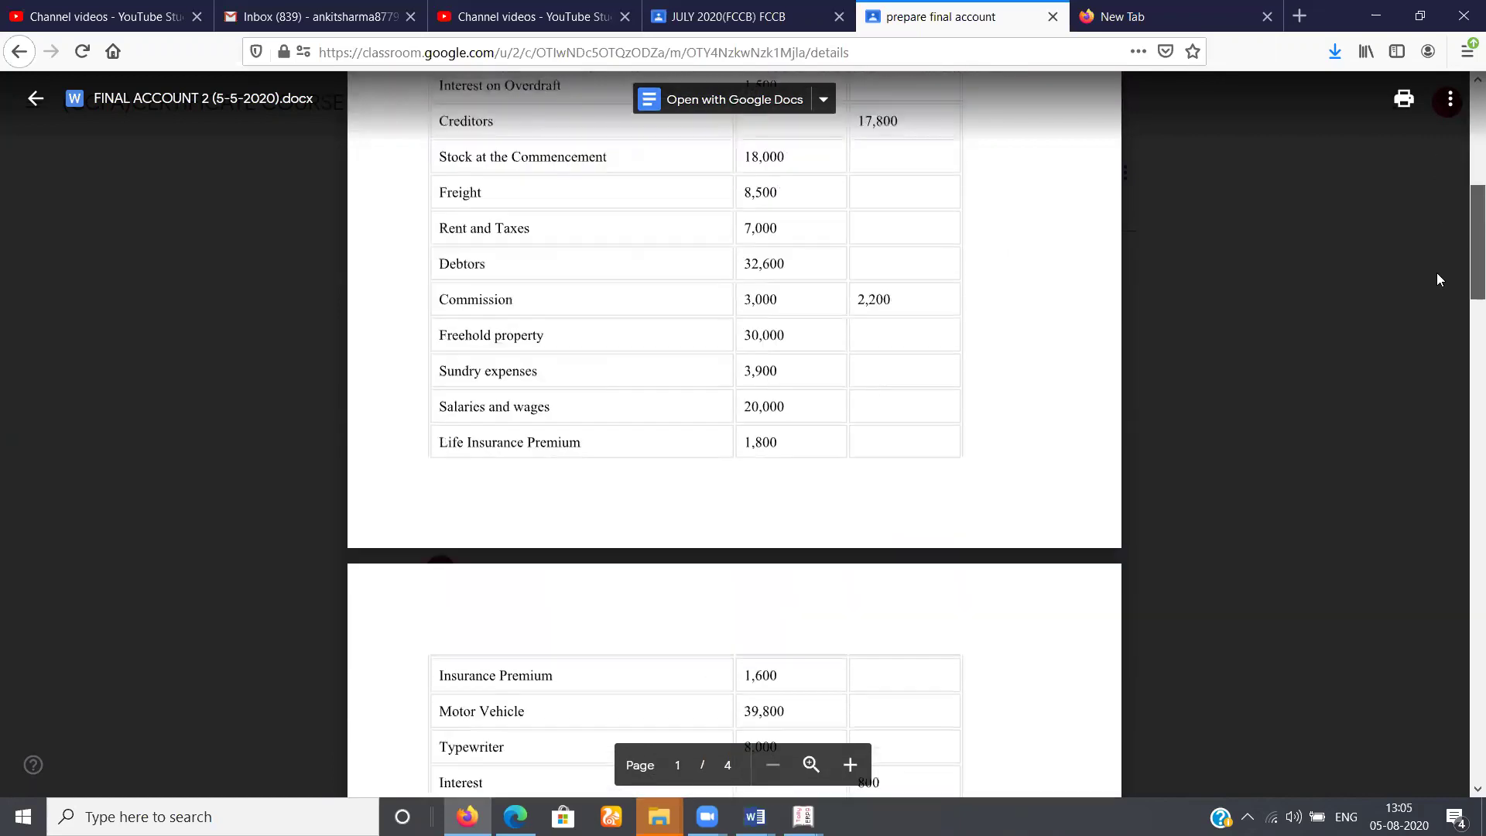
{"action": "scroll", "coordinate": [1440, 313], "scroll_direction": "down", "scroll_amount": 1}
{"action": "scroll", "coordinate": [1441, 348], "scroll_direction": "down", "scroll_amount": 3}
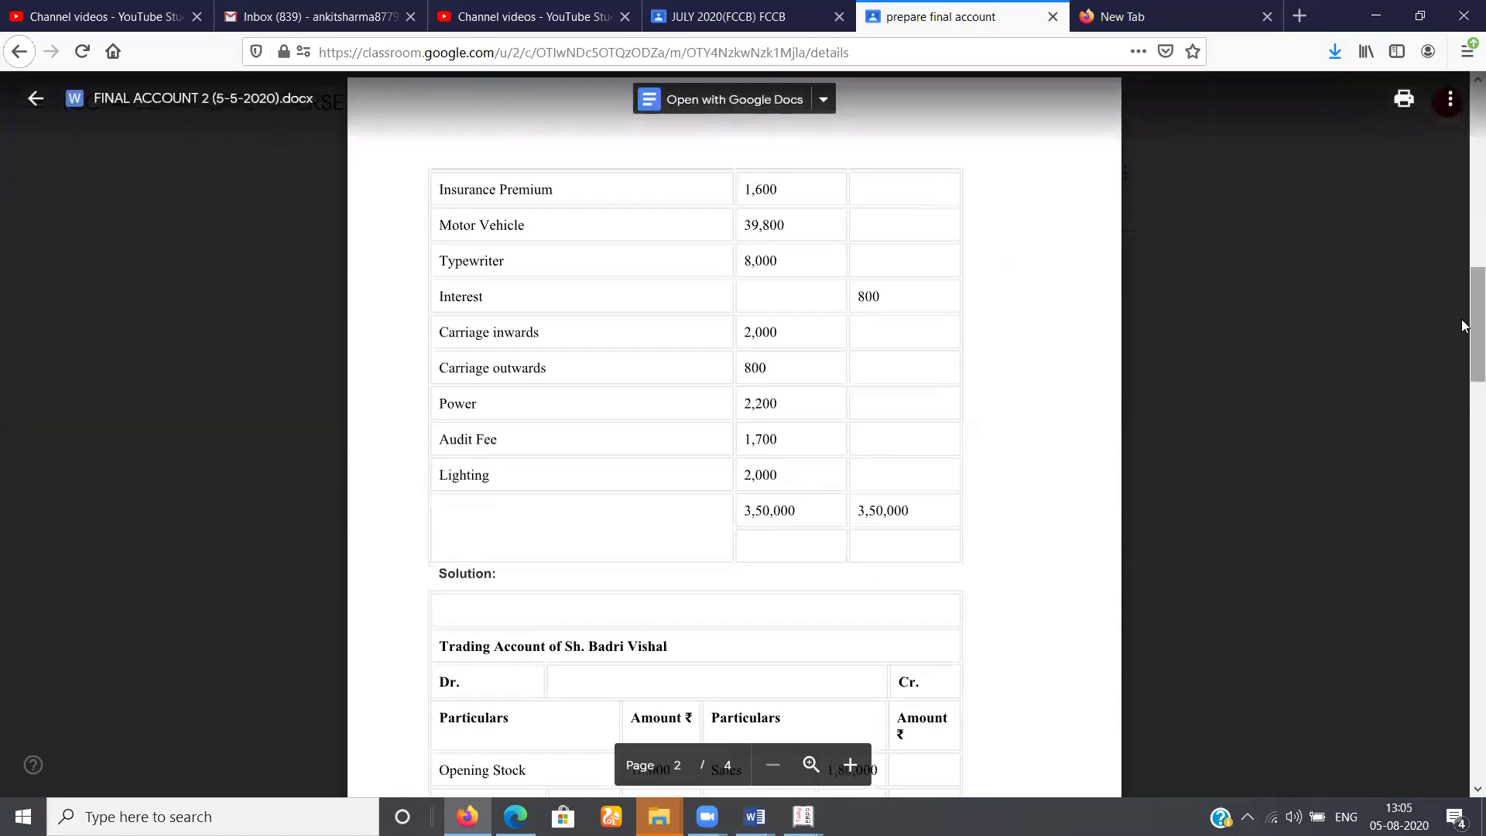
{"action": "mouse_move", "coordinate": [1463, 320]}
{"action": "left_mouse_down"}
{"action": "mouse_move", "coordinate": [1458, 638]}
{"action": "mouse_move", "coordinate": [1462, 144]}
{"action": "mouse_move", "coordinate": [1462, 169]}
{"action": "left_mouse_up"}
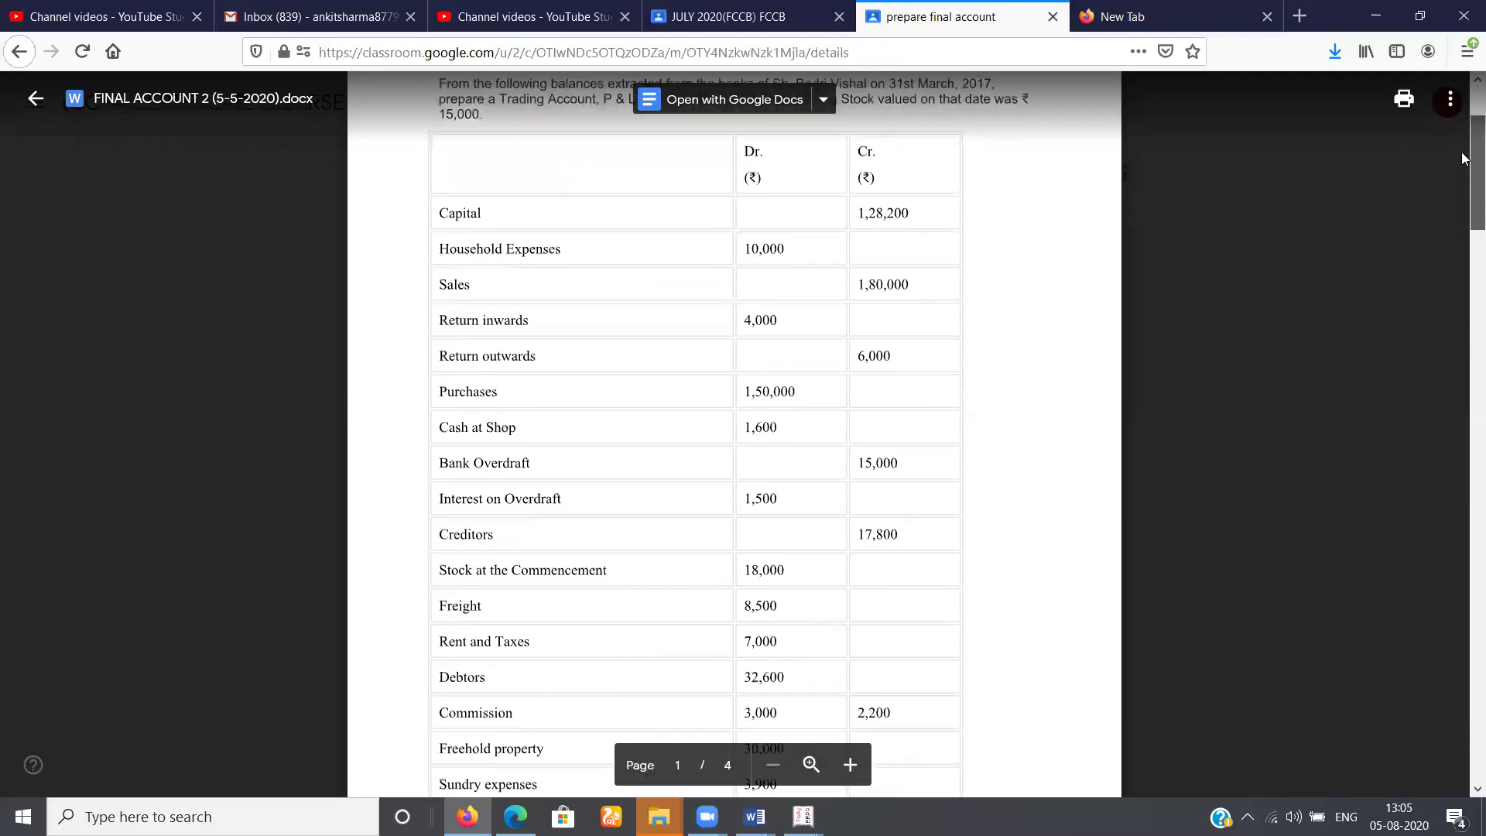
{"action": "left_click_drag", "start_coordinate": [1463, 162], "coordinate": [1462, 163]}
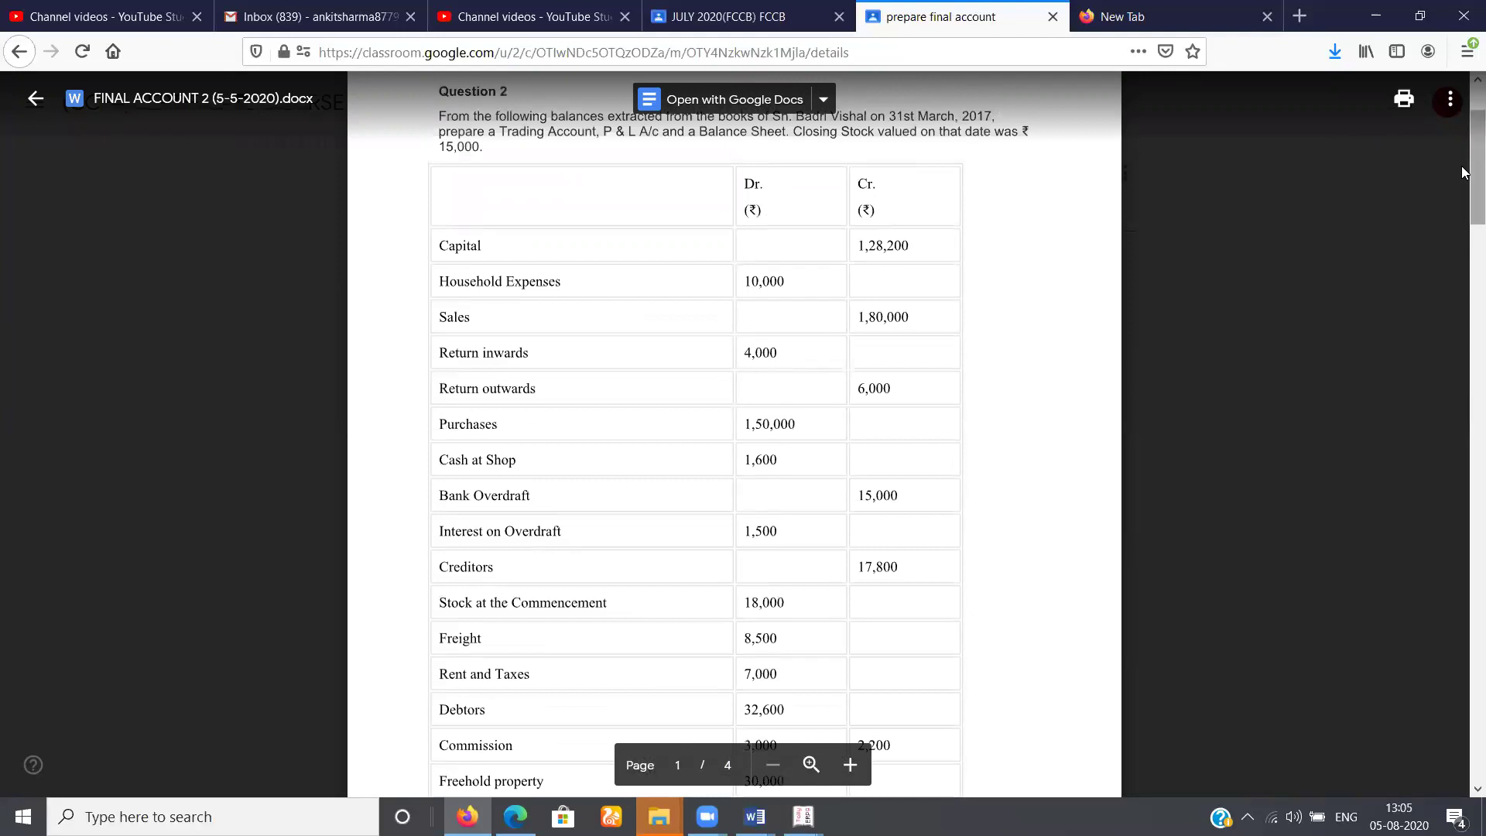
{"action": "left_click_drag", "start_coordinate": [1462, 168], "coordinate": [1465, 227]}
{"action": "scroll", "coordinate": [1463, 225], "scroll_direction": "down", "scroll_amount": 3}
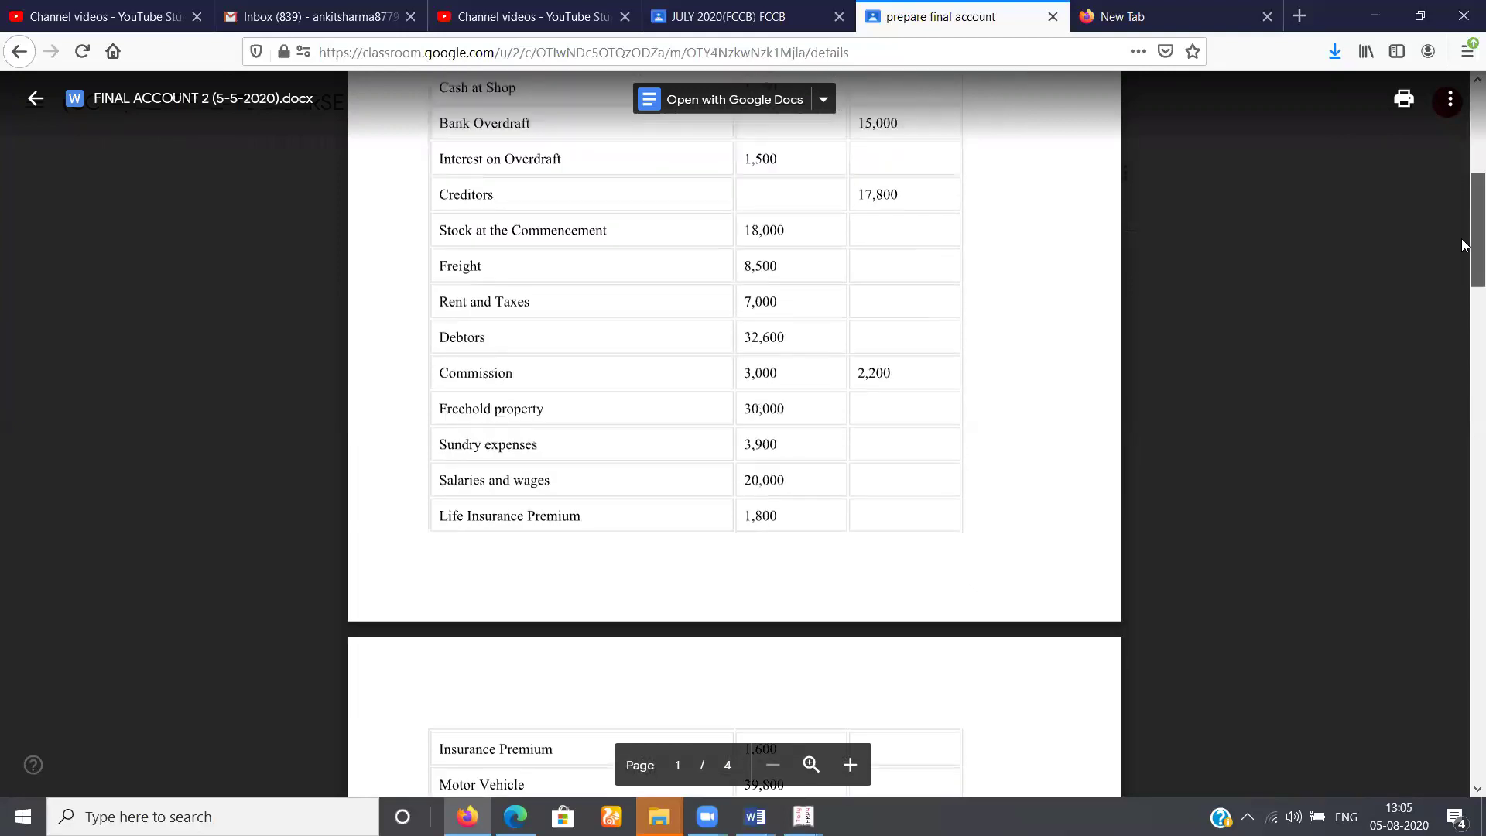
{"action": "scroll", "coordinate": [1462, 239], "scroll_direction": "down", "scroll_amount": 1}
{"action": "scroll", "coordinate": [1462, 432], "scroll_direction": "down", "scroll_amount": 3}
{"action": "scroll", "coordinate": [1463, 388], "scroll_direction": "up", "scroll_amount": 3}
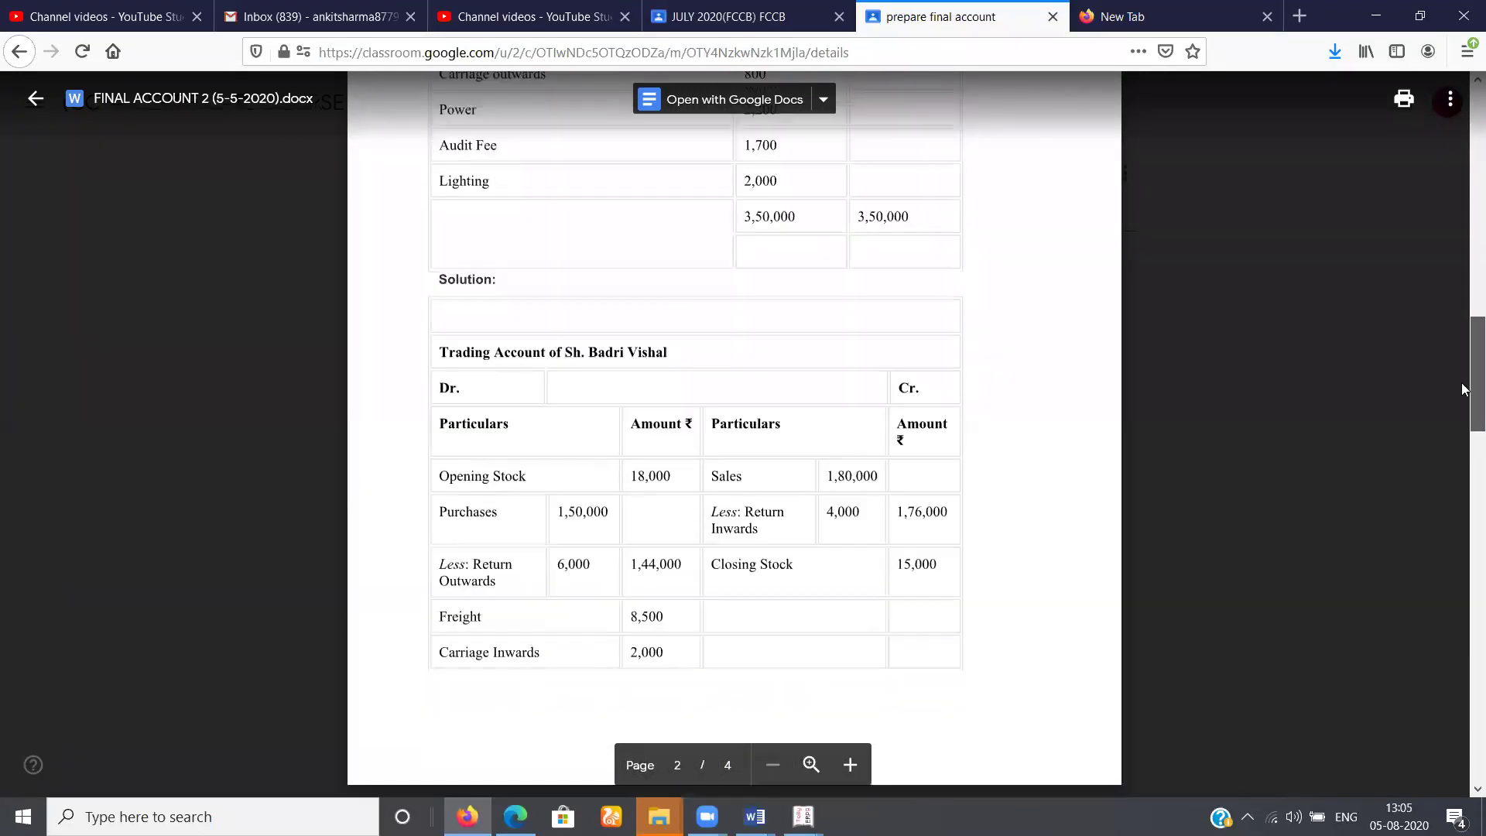
{"action": "scroll", "coordinate": [1462, 401], "scroll_direction": "down", "scroll_amount": 3}
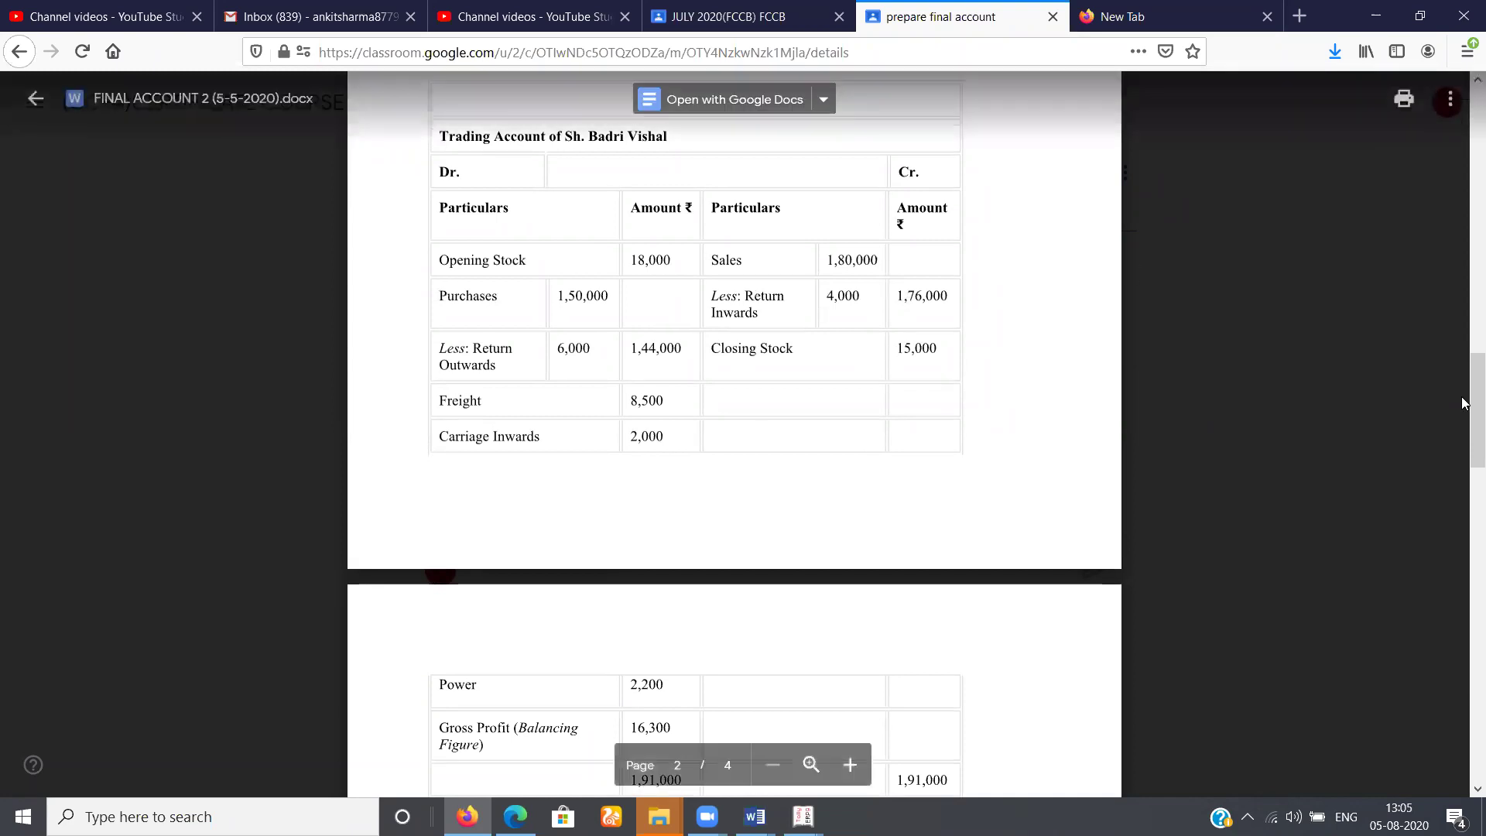
{"action": "scroll", "coordinate": [1462, 394], "scroll_direction": "down", "scroll_amount": 3}
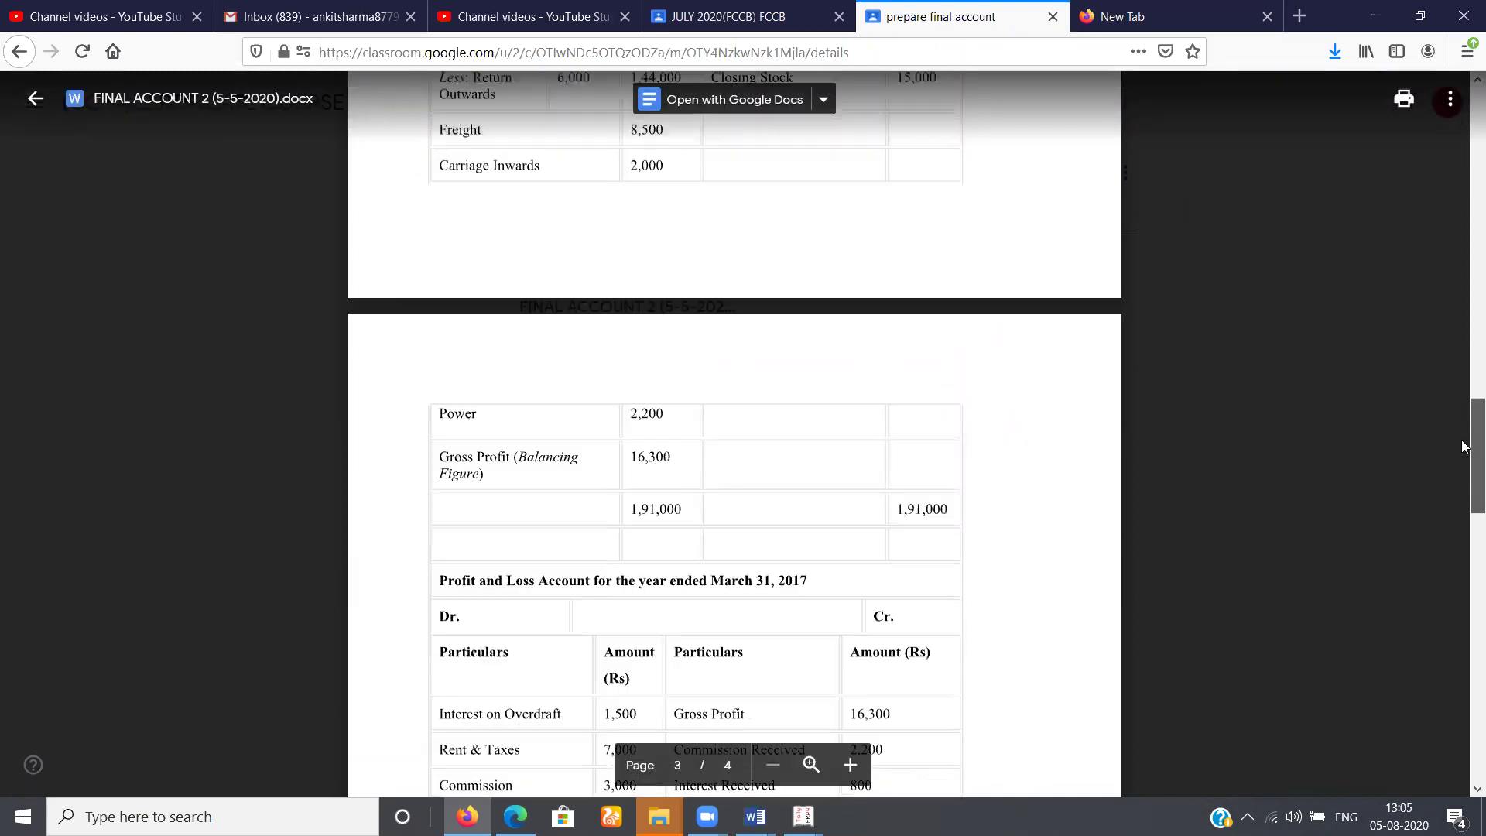
{"action": "scroll", "coordinate": [1463, 441], "scroll_direction": "up", "scroll_amount": 5}
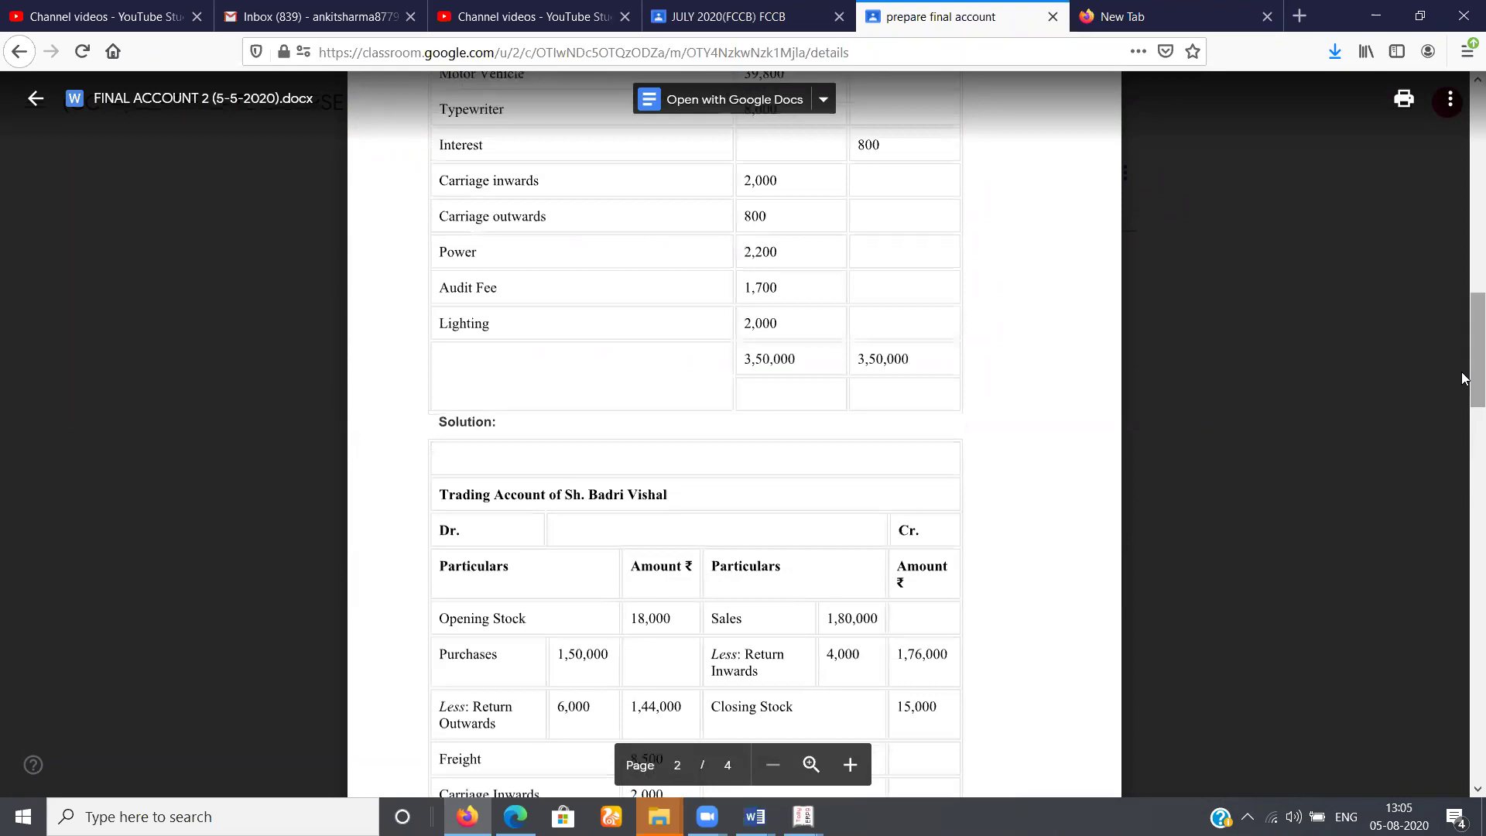
{"action": "scroll", "coordinate": [1461, 394], "scroll_direction": "down", "scroll_amount": 5}
{"action": "mouse_move", "coordinate": [1462, 487]}
{"action": "left_mouse_down"}
{"action": "mouse_move", "coordinate": [1462, 749]}
{"action": "mouse_move", "coordinate": [1461, 563]}
{"action": "mouse_move", "coordinate": [1404, 140]}
{"action": "mouse_move", "coordinate": [1404, 173]}
{"action": "left_mouse_up"}
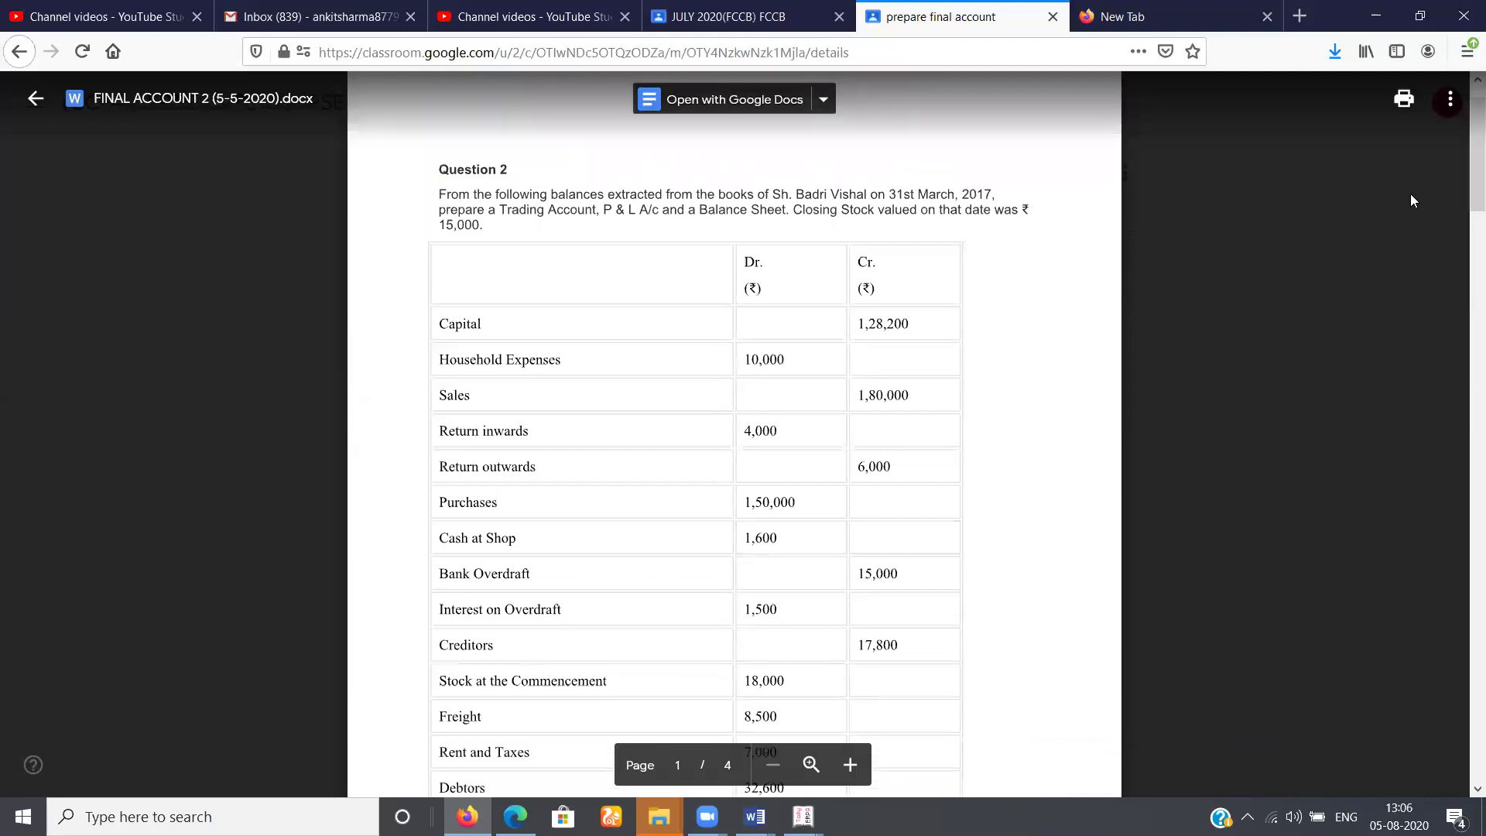
Close the FINAL ACCOUNT 2 preview to return to the 'prepare final account' material page
{"action": "left_click", "coordinate": [1411, 193]}
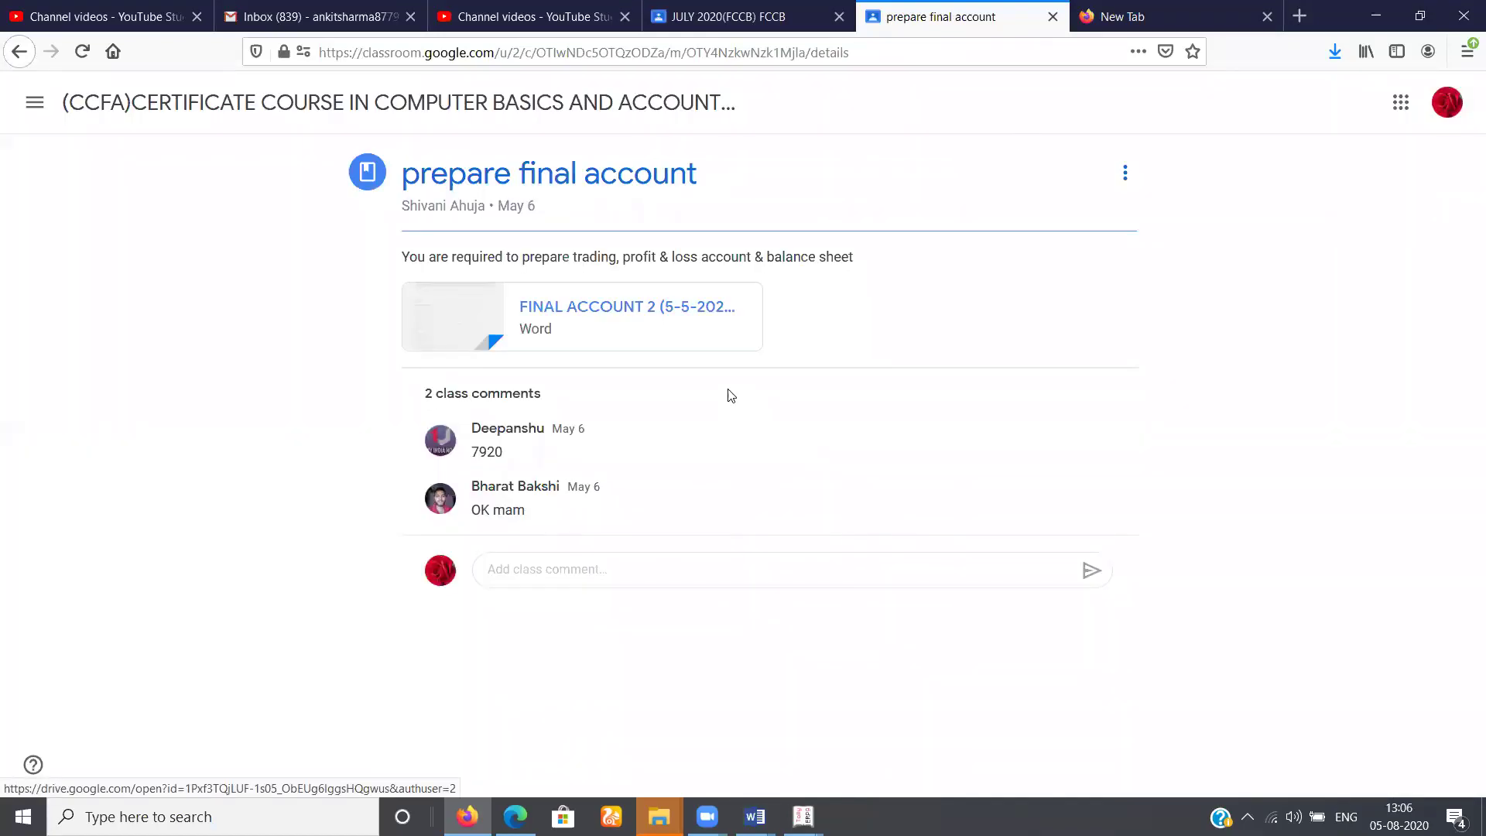